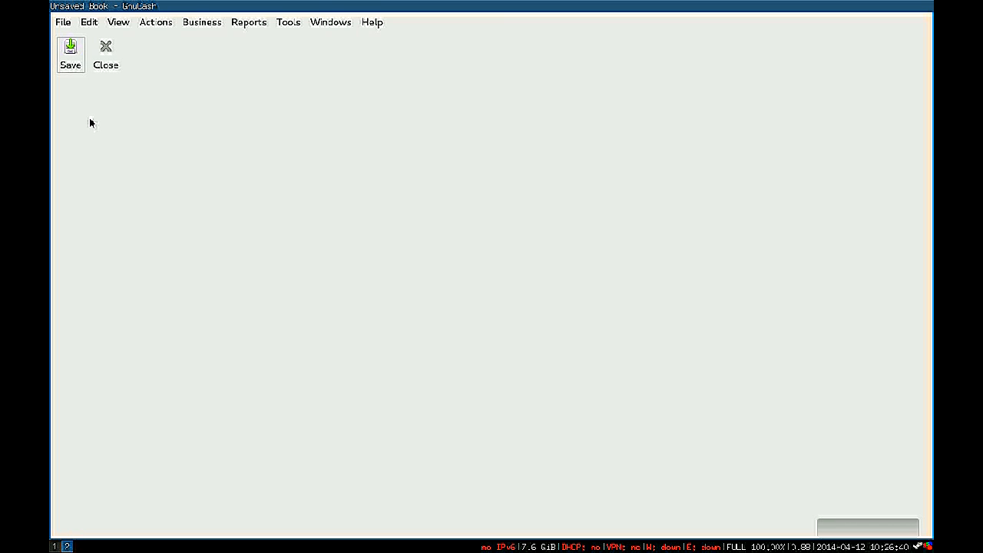
# Step: Create a new book, start its account hierarchy setup and keep USD (US Dollar) as the currency for new accounts
pyautogui.click(65, 24)
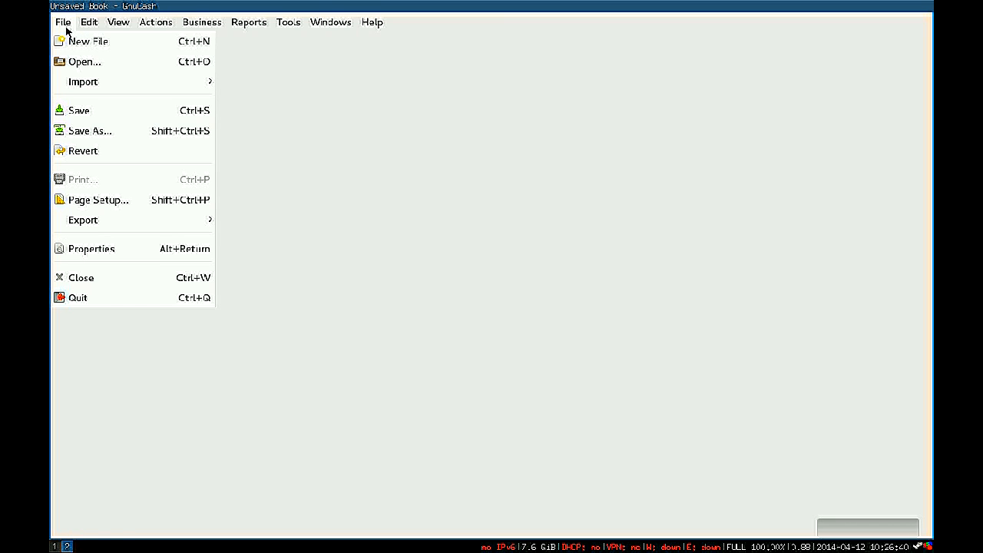
pyautogui.click(70, 48)
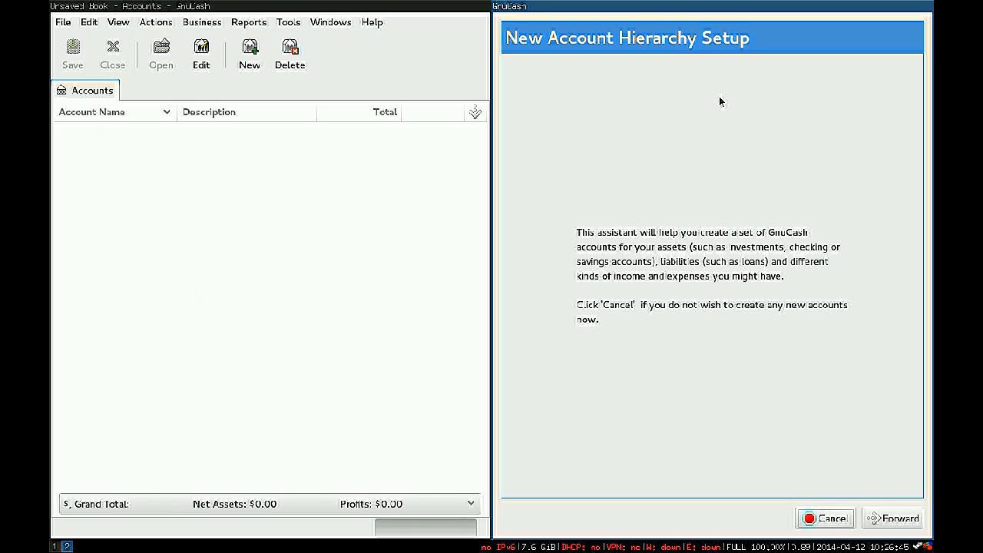
pyautogui.click(886, 519)
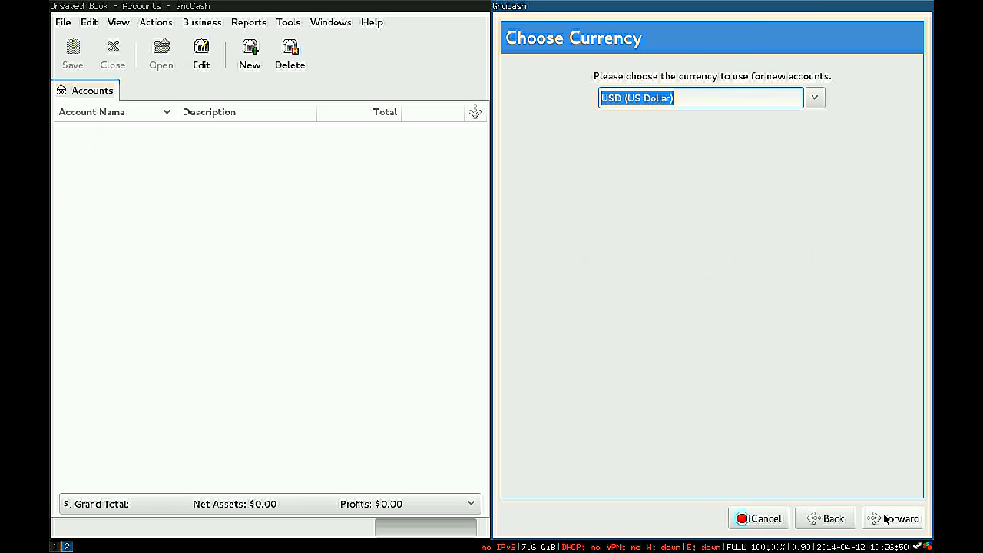
pyautogui.click(885, 519)
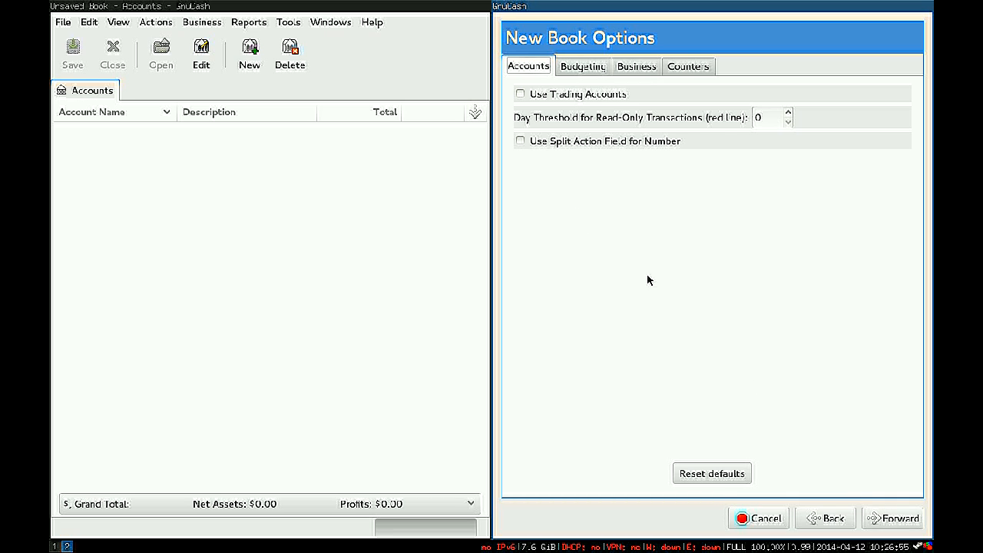
# Step: Review the Accounts, Budgeting, Business and Counters options of the new book and accept the defaults
pyautogui.click(588, 69)
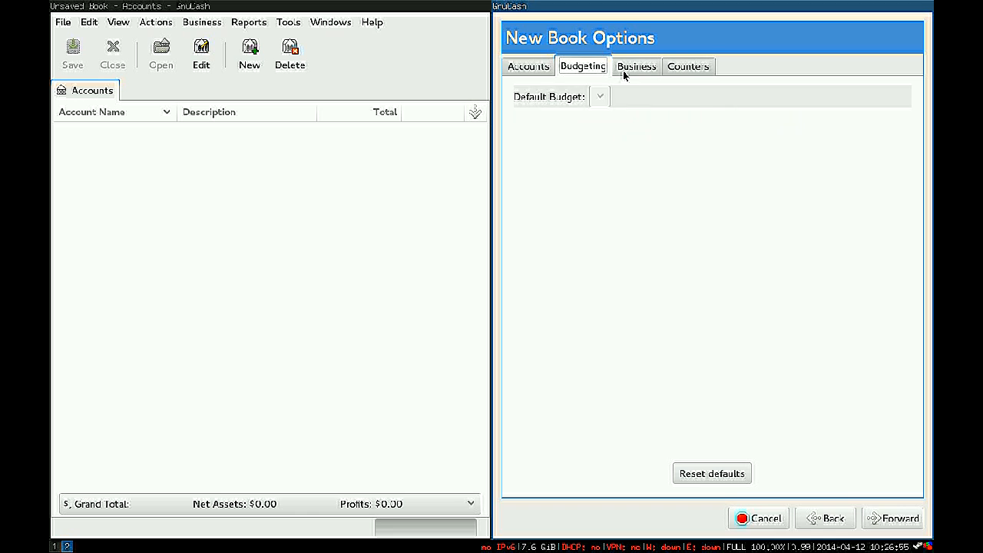
pyautogui.click(637, 68)
pyautogui.click(688, 68)
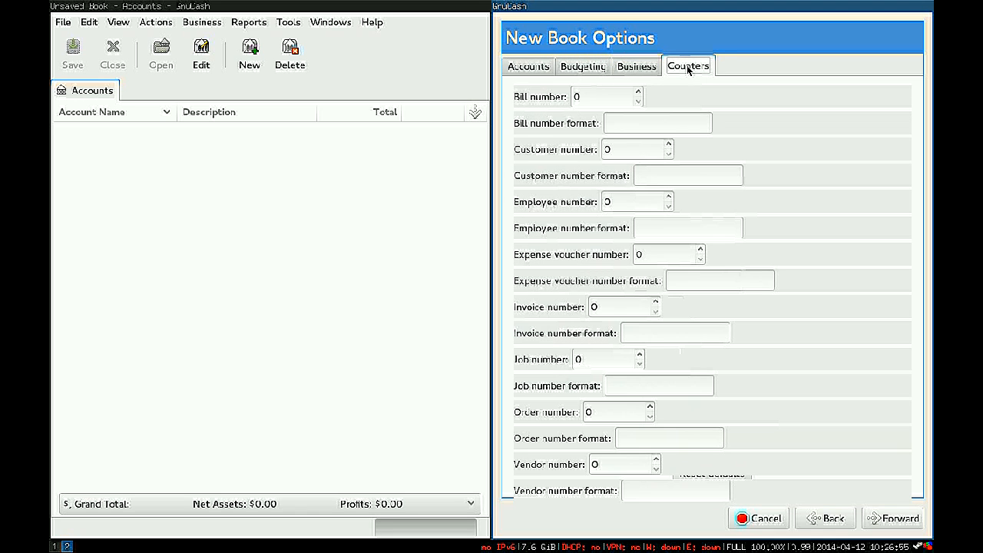
pyautogui.click(624, 71)
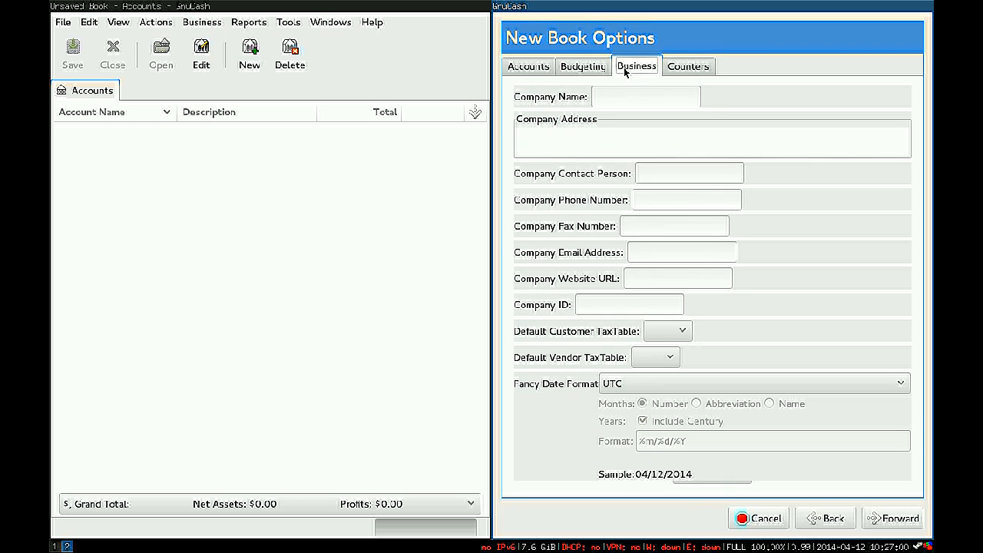
pyautogui.click(581, 68)
pyautogui.click(535, 71)
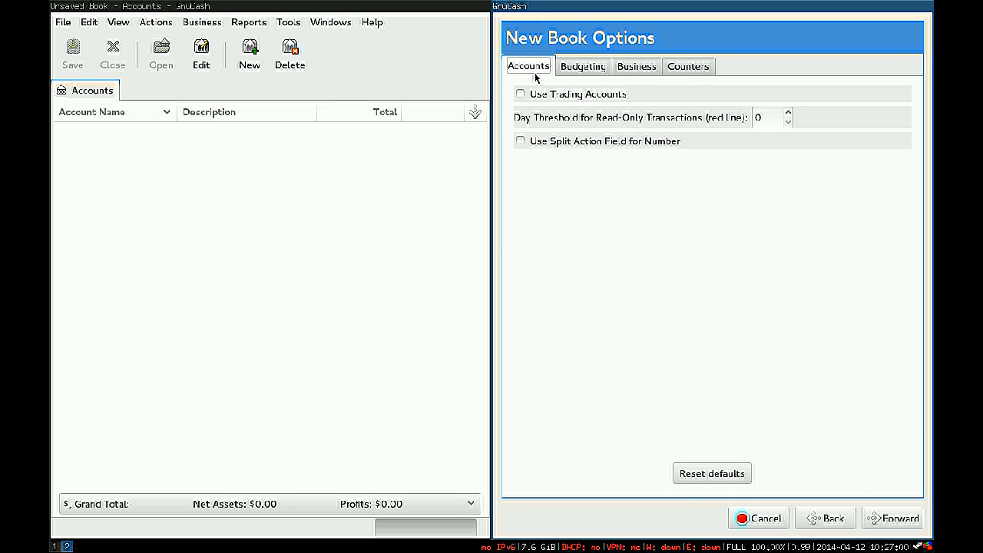
pyautogui.click(628, 71)
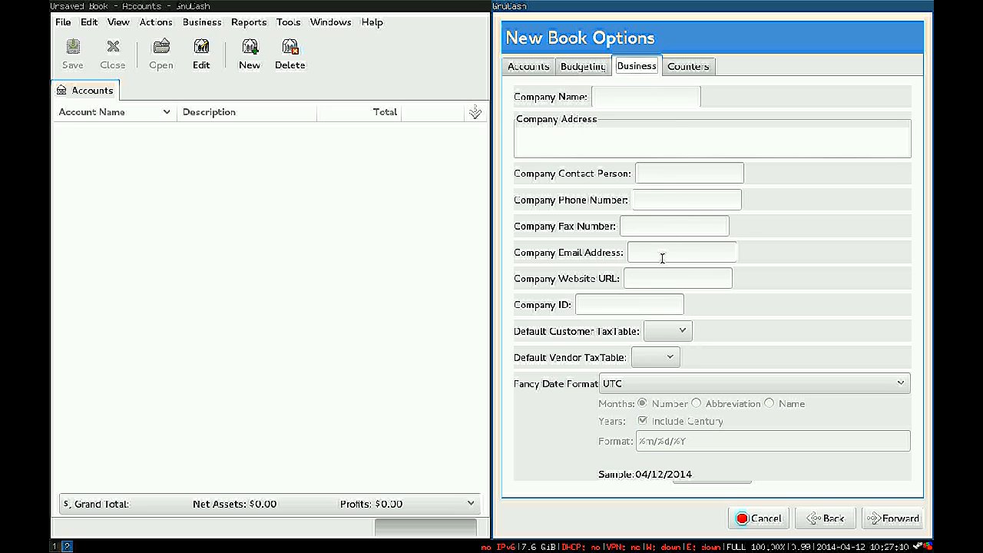
pyautogui.click(688, 67)
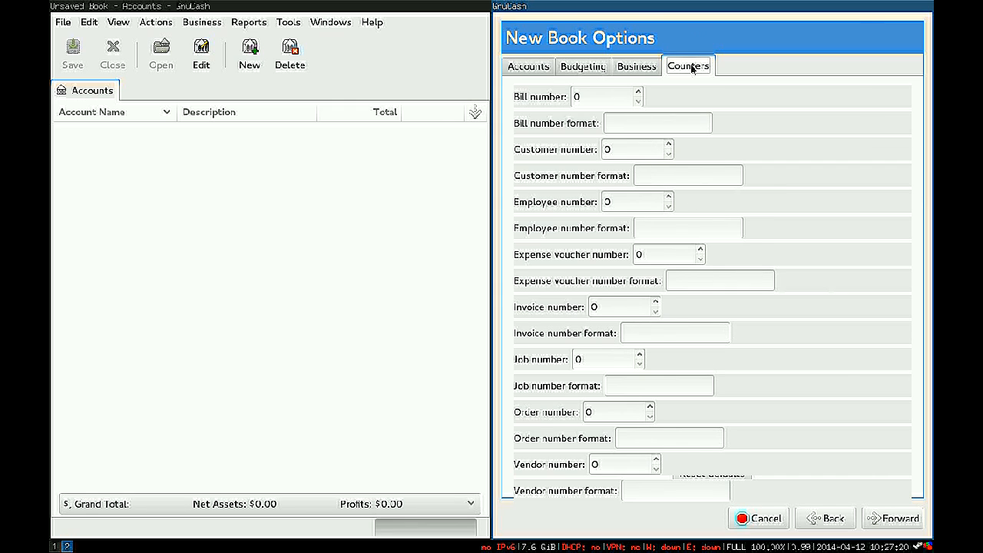
pyautogui.click(540, 71)
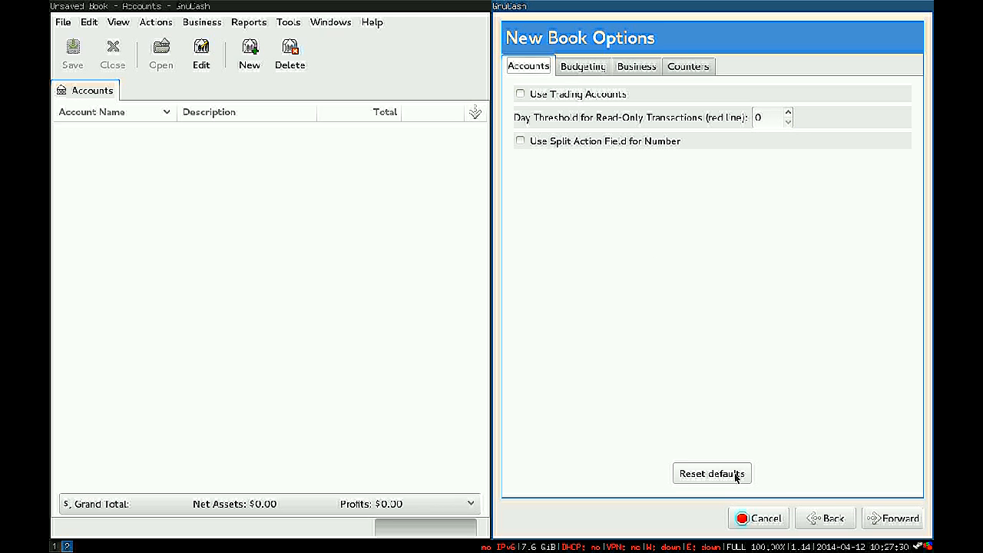
pyautogui.click(872, 520)
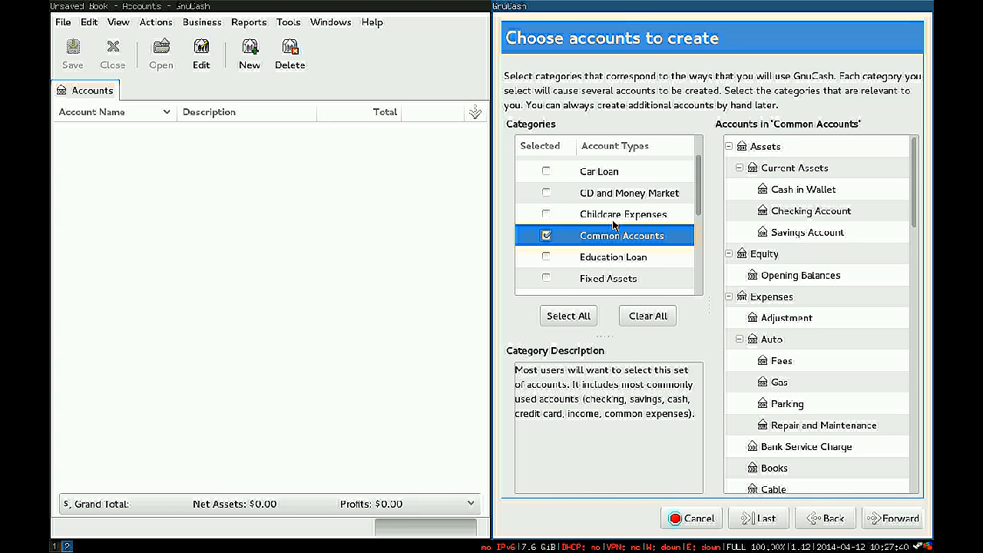
# Step: Deselect the Common Accounts category and briefly select A Simple Checkbook to preview its accounts, leaving it deselected
pyautogui.scroll(3, 613, 225)
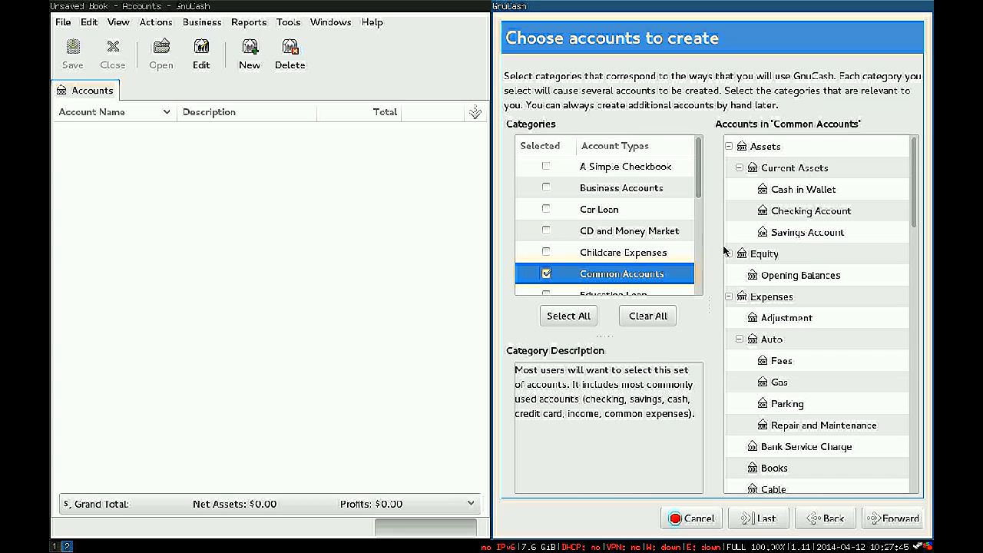
pyautogui.click(545, 275)
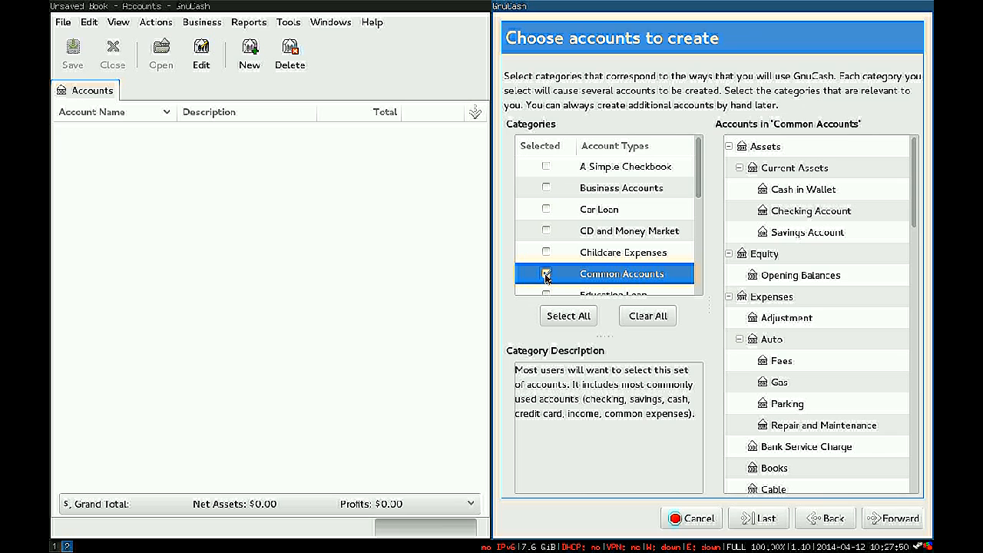
pyautogui.click(547, 167)
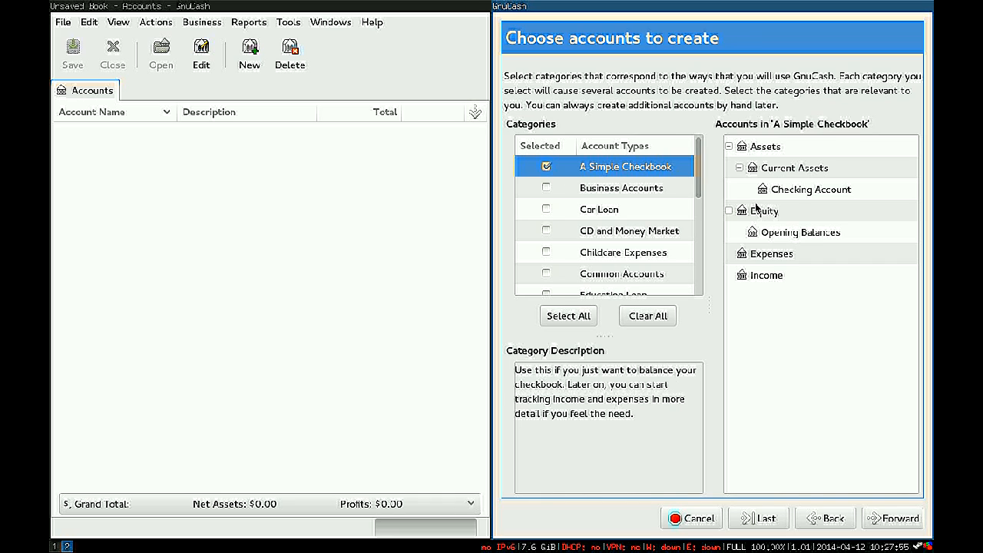
pyautogui.click(546, 168)
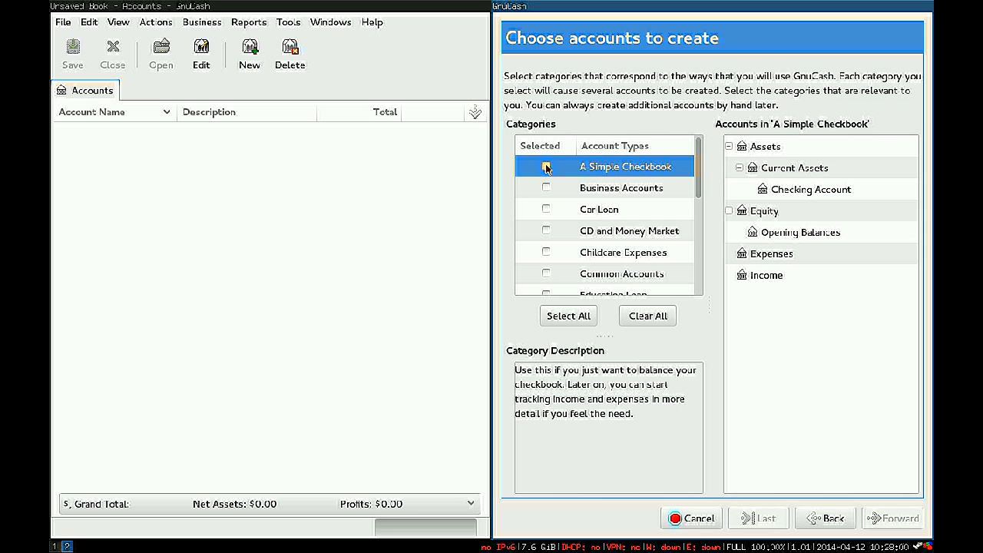
# Step: Preview the accounts in the Business Accounts, Car Loan, and CD and Money Market categories
pyautogui.click(544, 191)
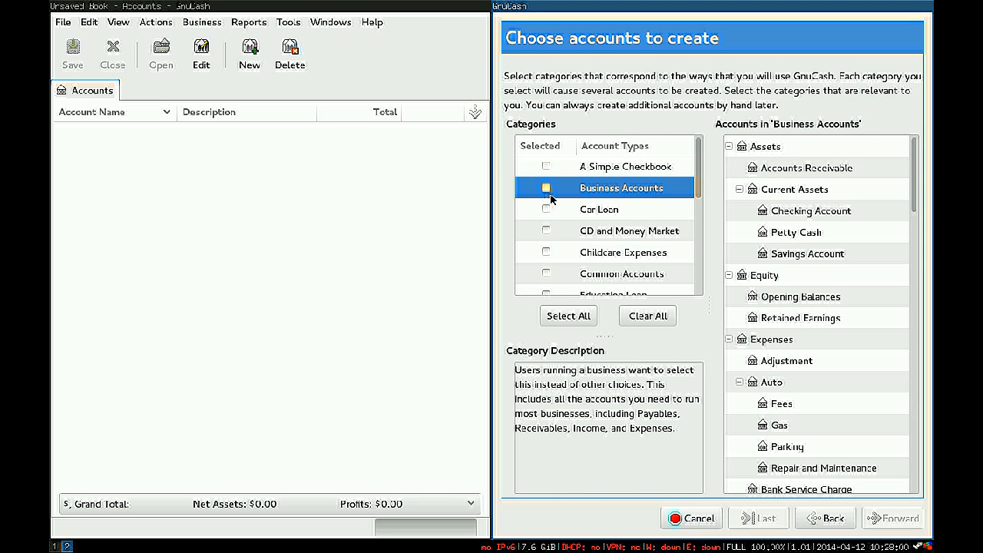
pyautogui.click(550, 192)
pyautogui.click(547, 210)
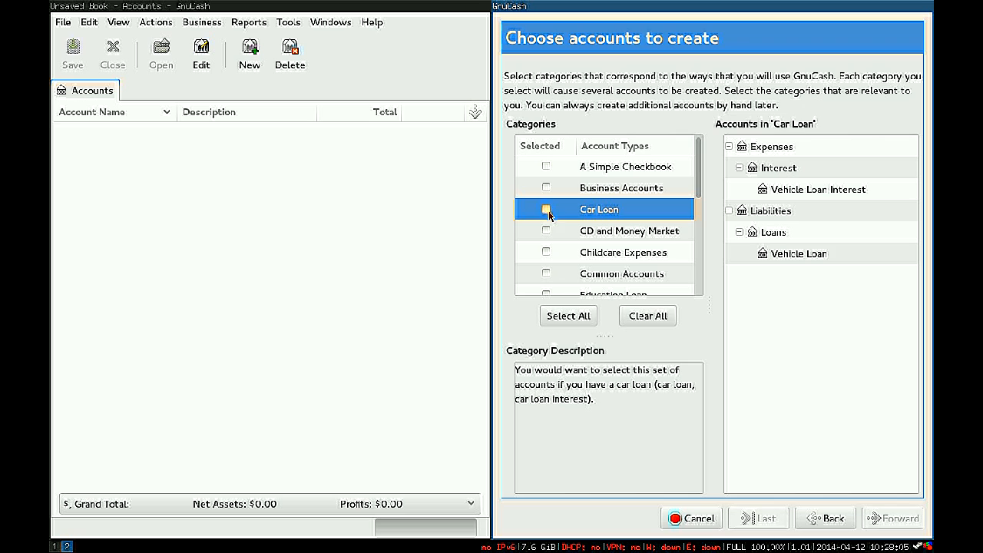
pyautogui.click(546, 231)
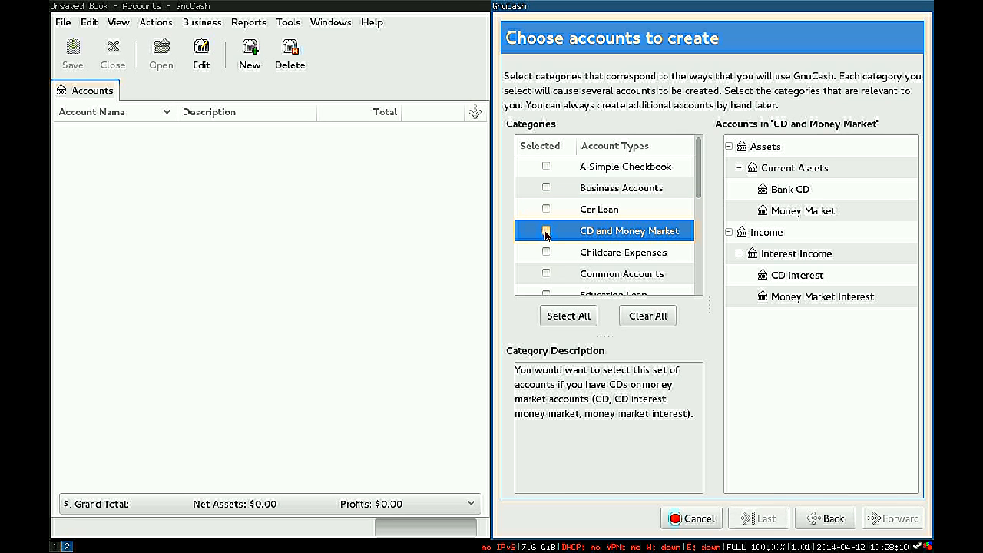
# Step: Select the Childcare Expenses category to preview it, and replace it with the Common Accounts category
pyautogui.scroll(-1, 546, 233)
pyautogui.click(546, 229)
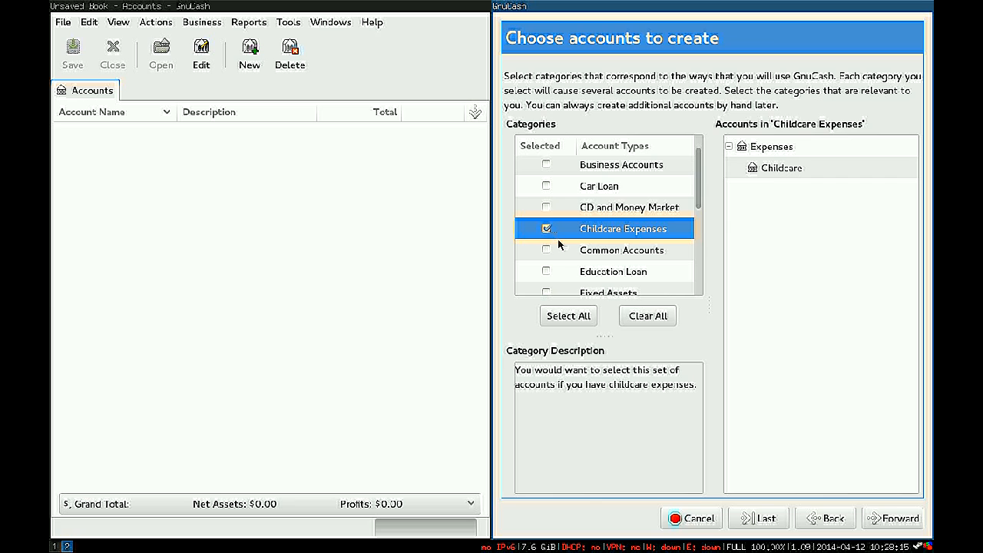
pyautogui.scroll(-1, 561, 247)
pyautogui.click(543, 229)
pyautogui.click(546, 205)
pyautogui.click(592, 225)
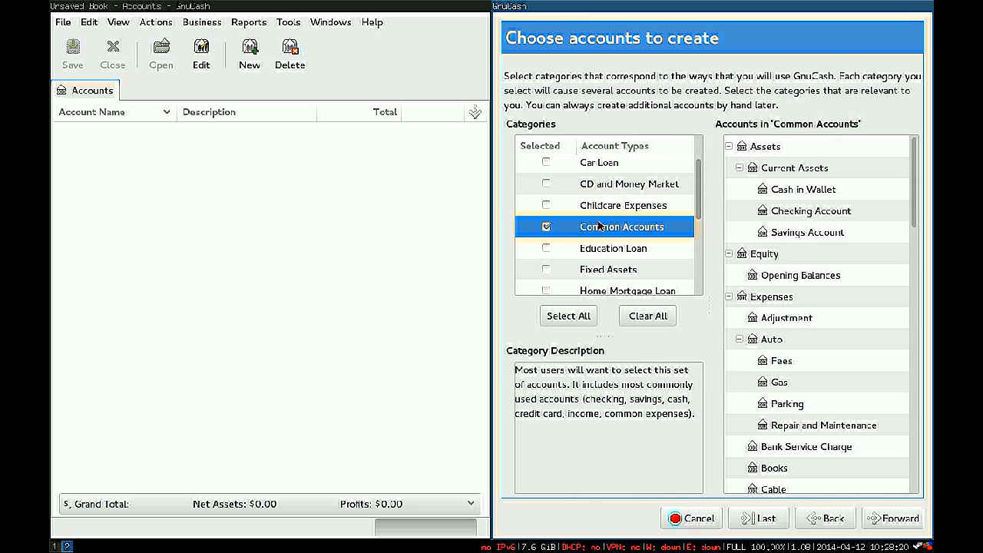
pyautogui.scroll(-1, 843, 248)
pyautogui.scroll(1, 842, 249)
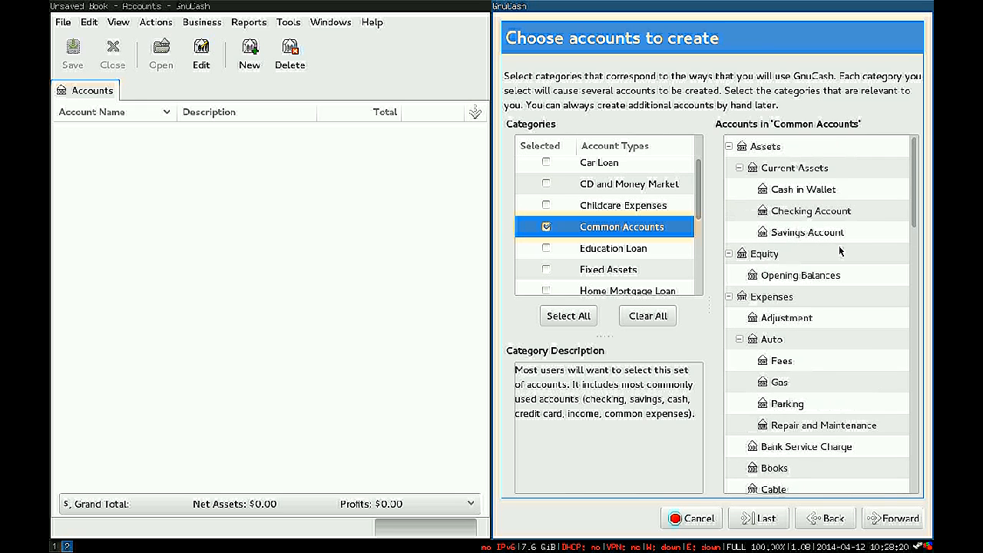
# Step: Select the Education Loan category in place of Common Accounts and display its accounts
pyautogui.click(546, 248)
pyautogui.click(547, 226)
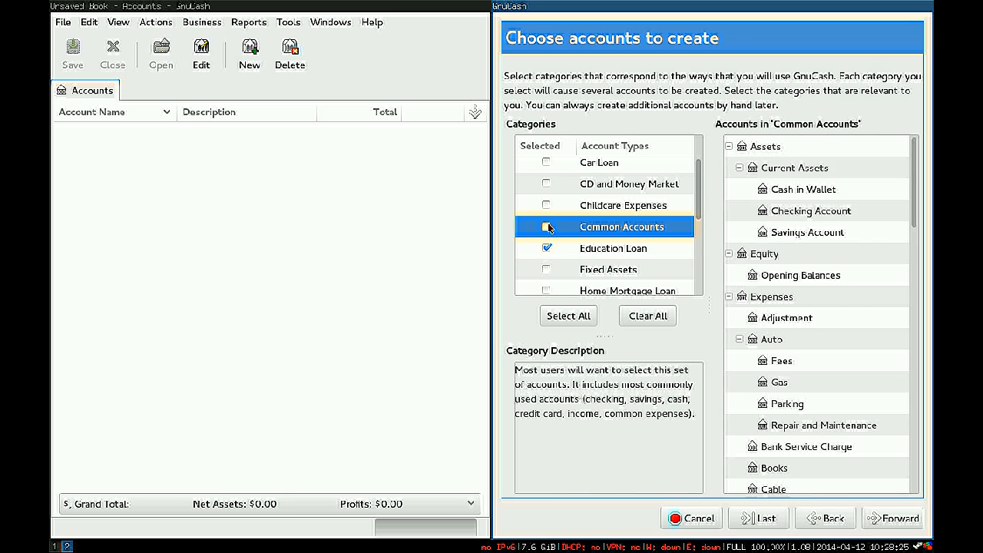
pyautogui.click(556, 248)
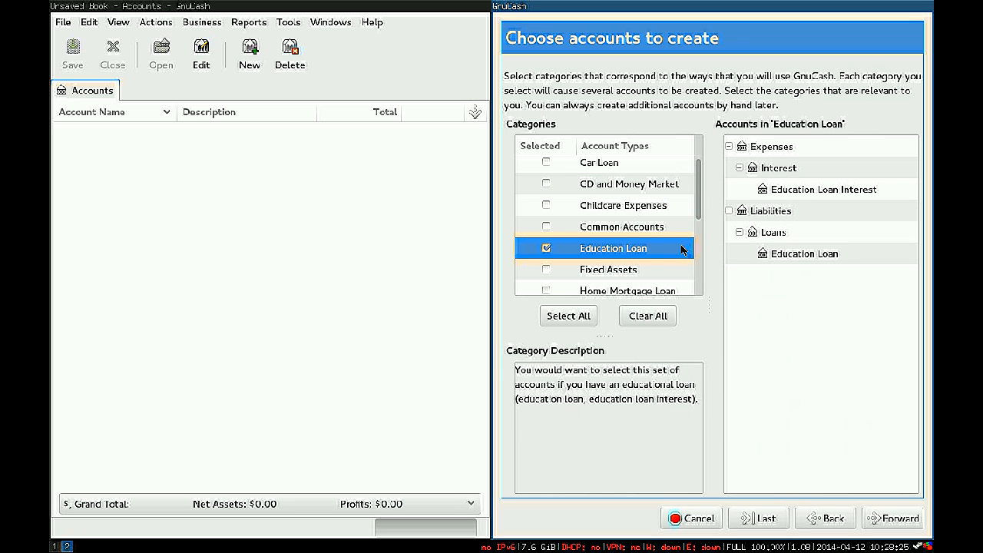
# Step: Examine the accounts and descriptions of the Fixed Assets, Home Mortgage Loan, Homeowner Expenses and Investment Accounts categories
pyautogui.scroll(-1, 668, 248)
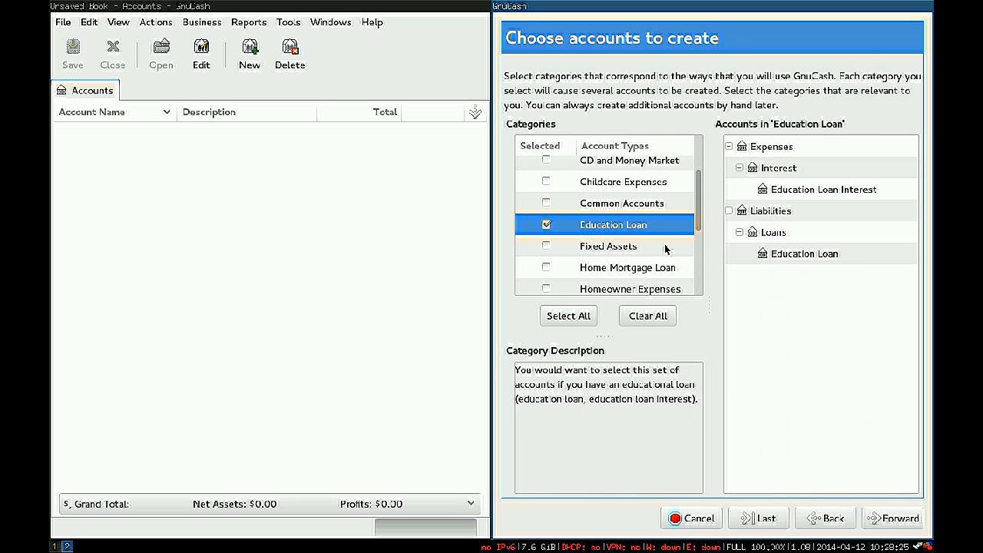
pyautogui.click(609, 247)
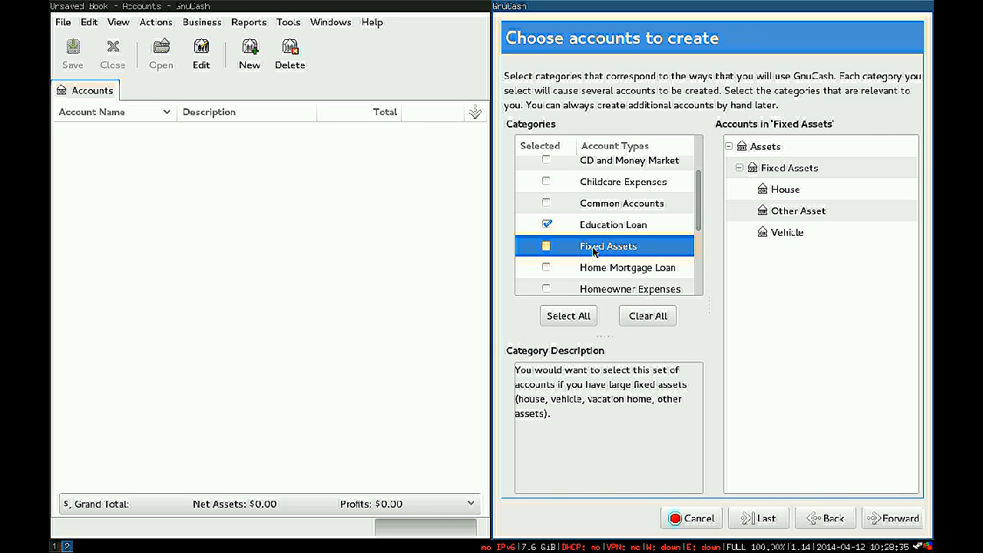
pyautogui.scroll(-1, 593, 251)
pyautogui.click(605, 244)
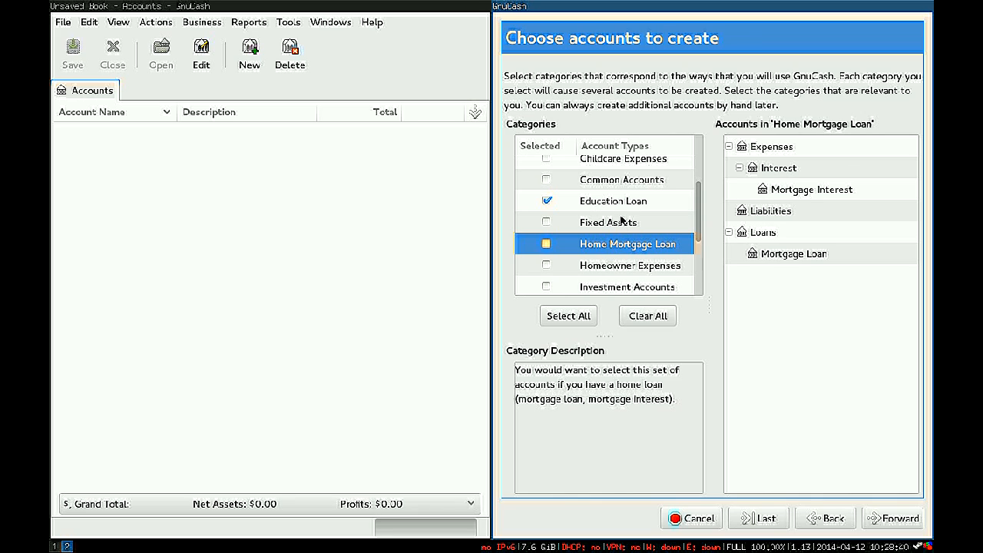
pyautogui.scroll(-1, 622, 261)
pyautogui.click(624, 263)
pyautogui.click(630, 243)
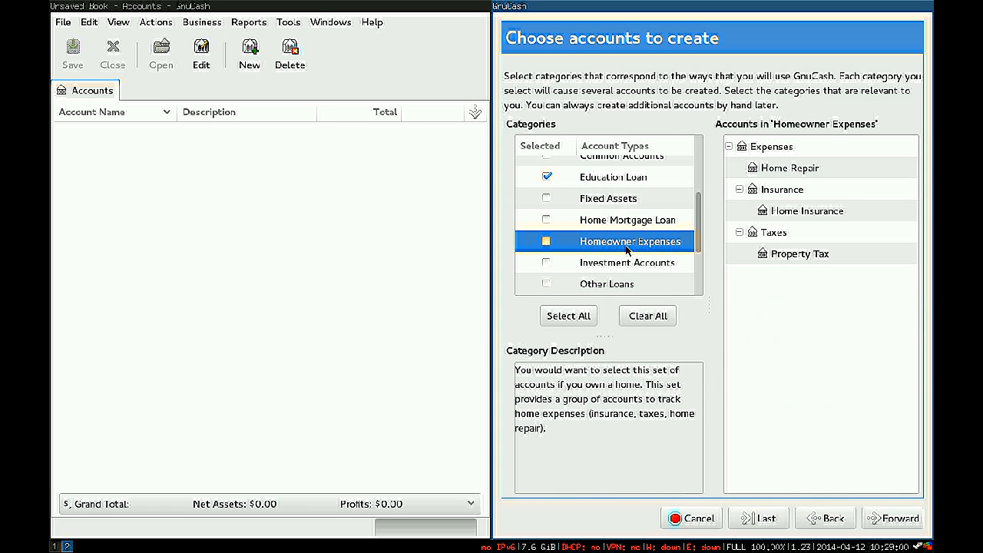
pyautogui.click(633, 264)
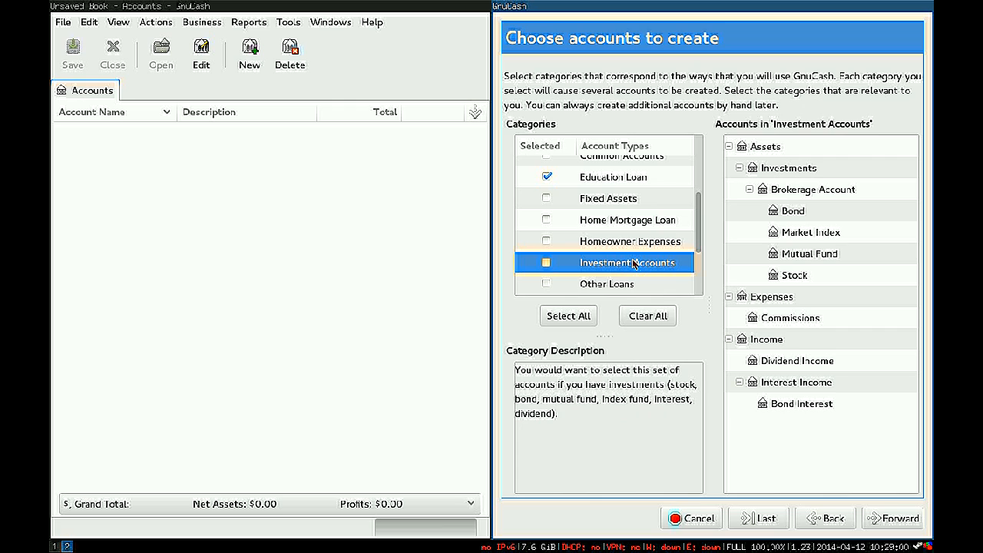
# Step: Examine the accounts in the Other Loans, Renter Expenses, Retirement Accounts, Spouse Income and Spouse Retirement Accounts categories
pyautogui.scroll(-1, 632, 264)
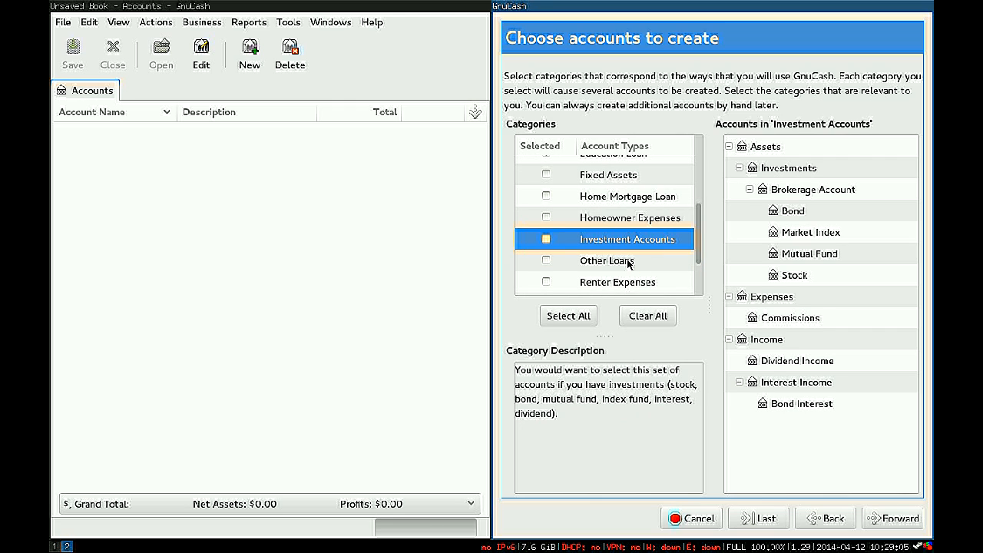
pyautogui.click(629, 262)
pyautogui.scroll(-1, 627, 263)
pyautogui.click(632, 261)
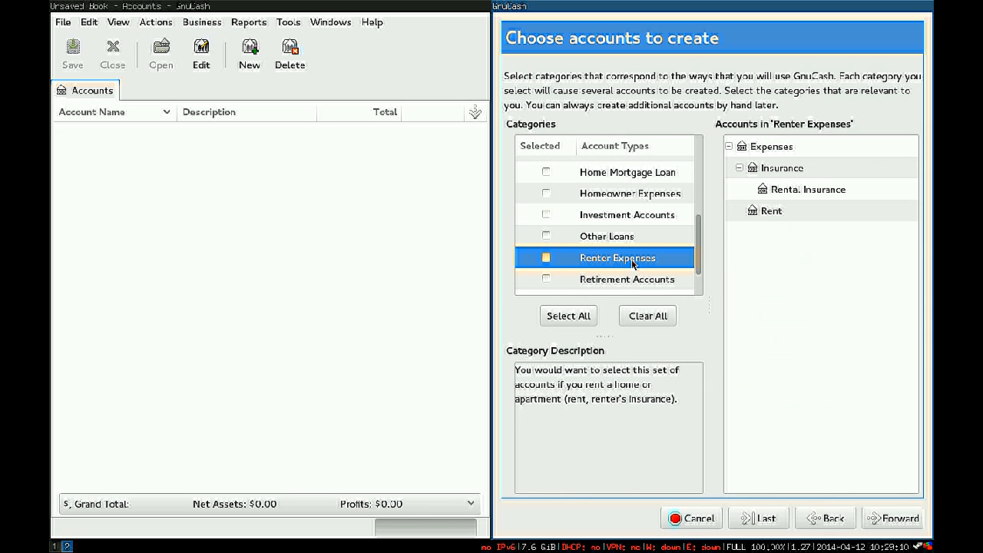
pyautogui.scroll(-1, 632, 264)
pyautogui.click(636, 261)
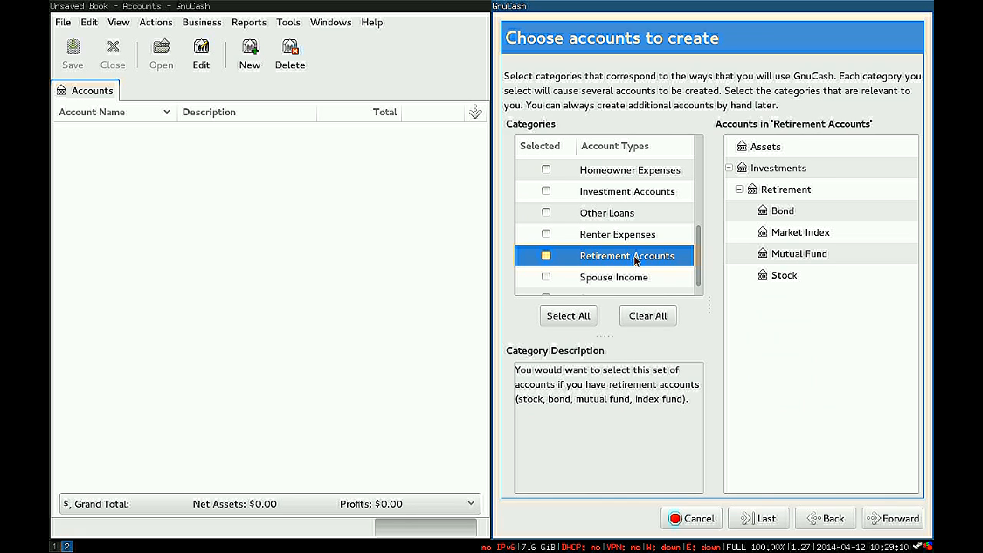
pyautogui.scroll(-1, 634, 261)
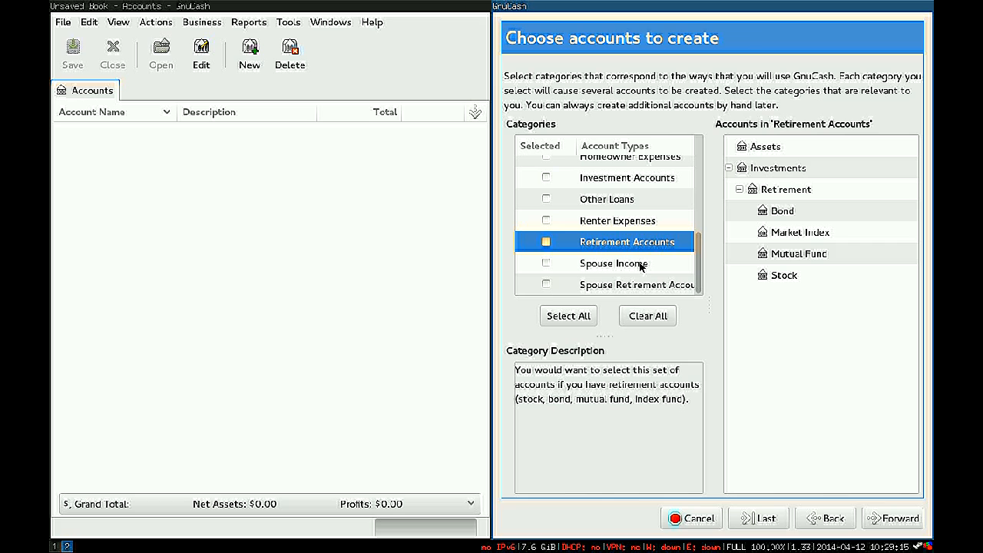
pyautogui.click(643, 265)
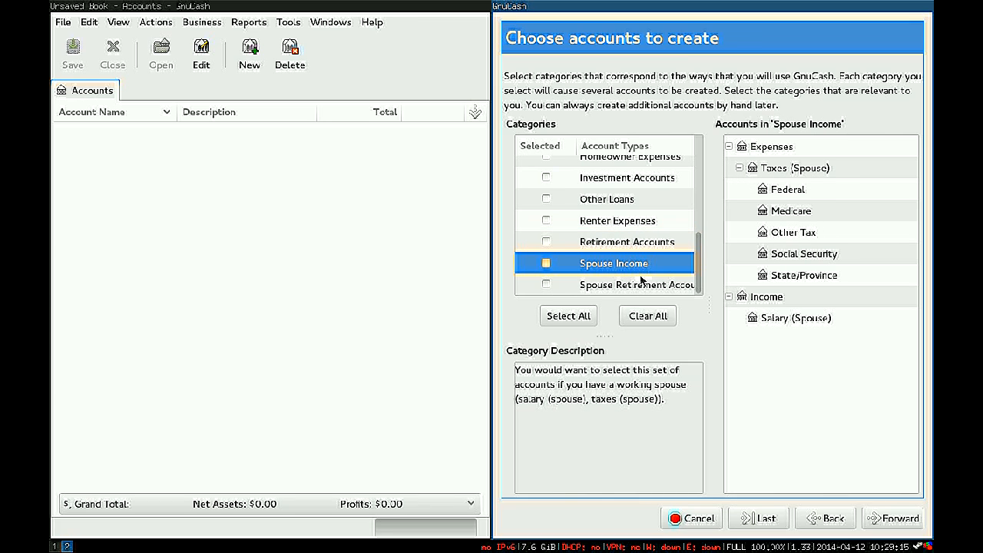
pyautogui.click(633, 288)
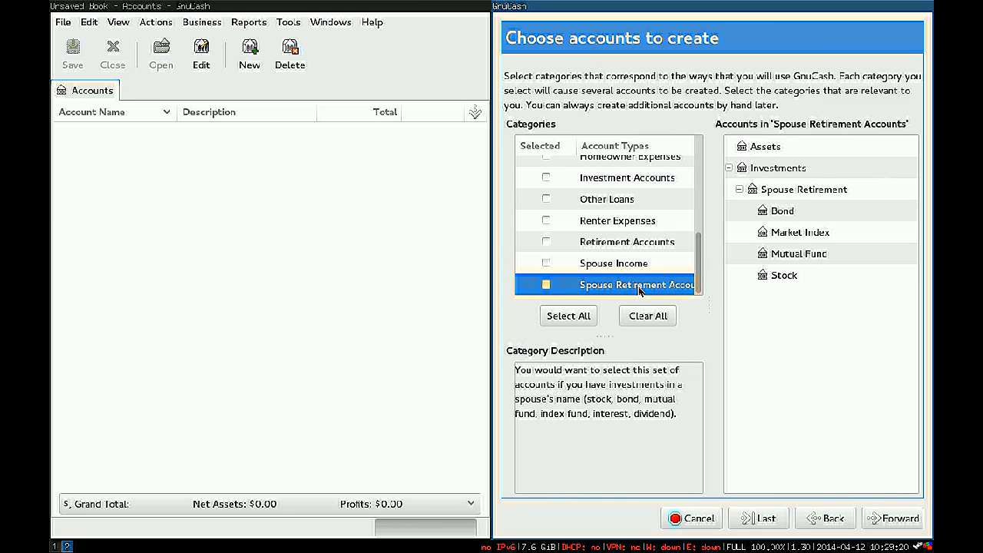
# Step: Replace the Education Loan category with Common Accounts, review its accounts, and proceed to setting up the selected accounts
pyautogui.scroll(3, 636, 289)
pyautogui.scroll(3, 640, 287)
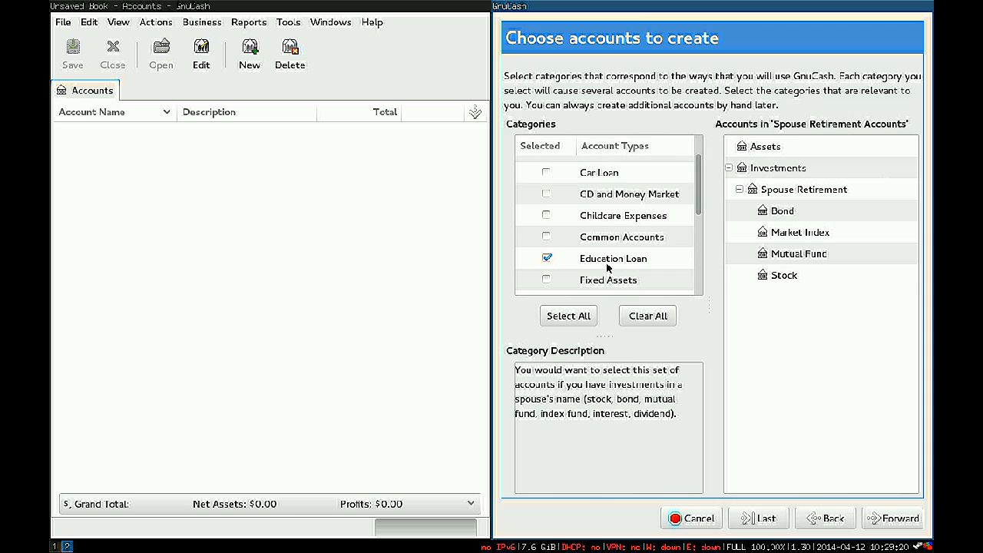
pyautogui.click(549, 258)
pyautogui.click(546, 236)
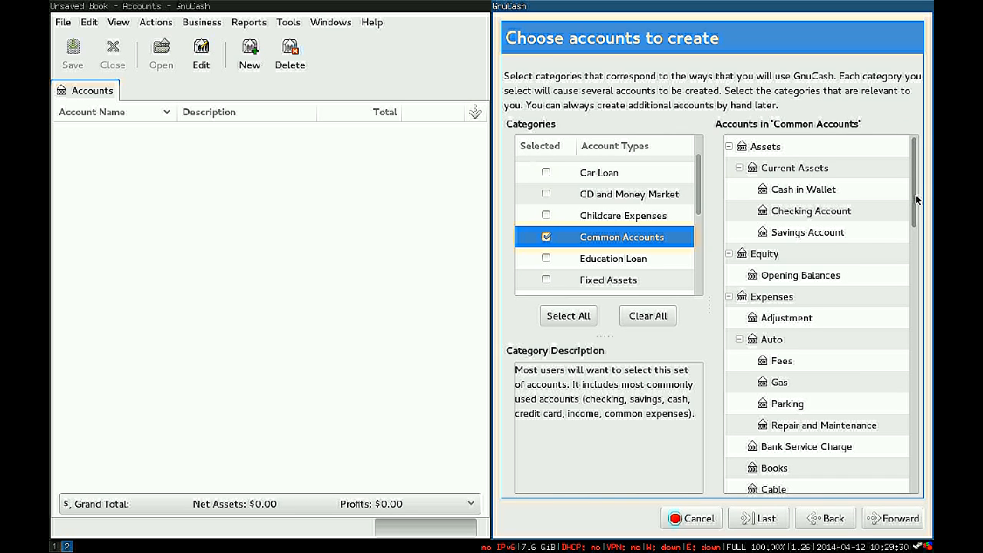
pyautogui.moveTo(916, 199); pyautogui.dragTo(926, 481)
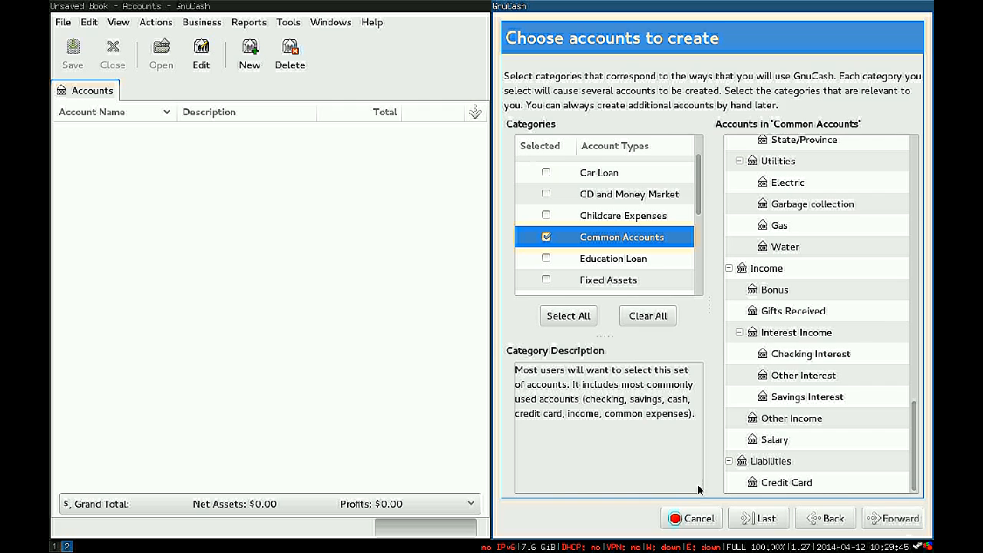
pyautogui.scroll(2, 638, 217)
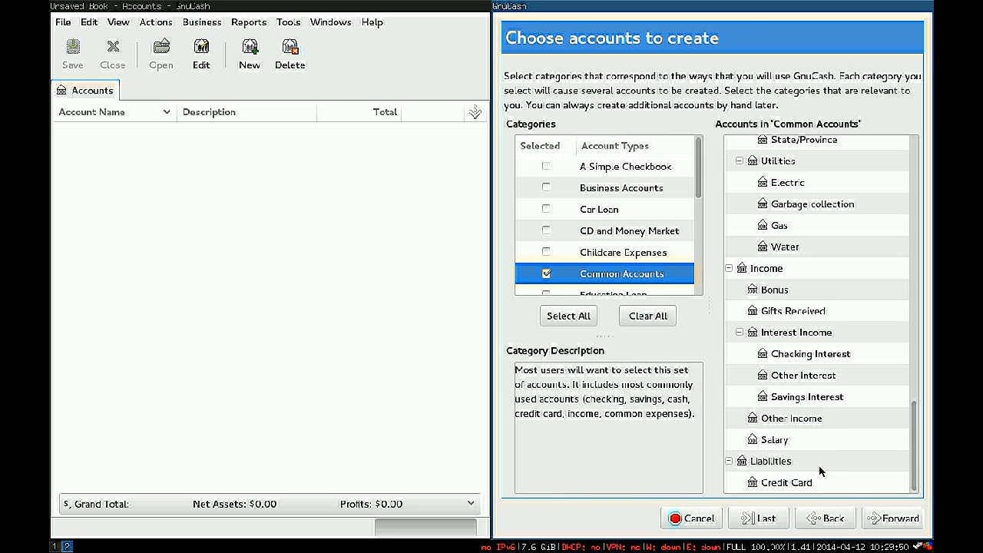
pyautogui.click(891, 518)
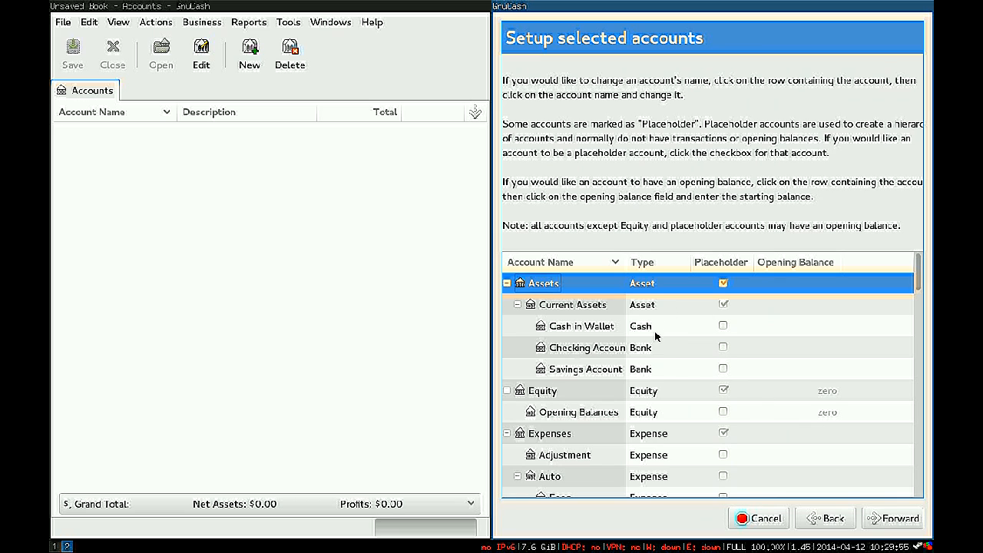
# Step: Set the Checking Account's opening balance to 20,000.00
pyautogui.click(745, 348)
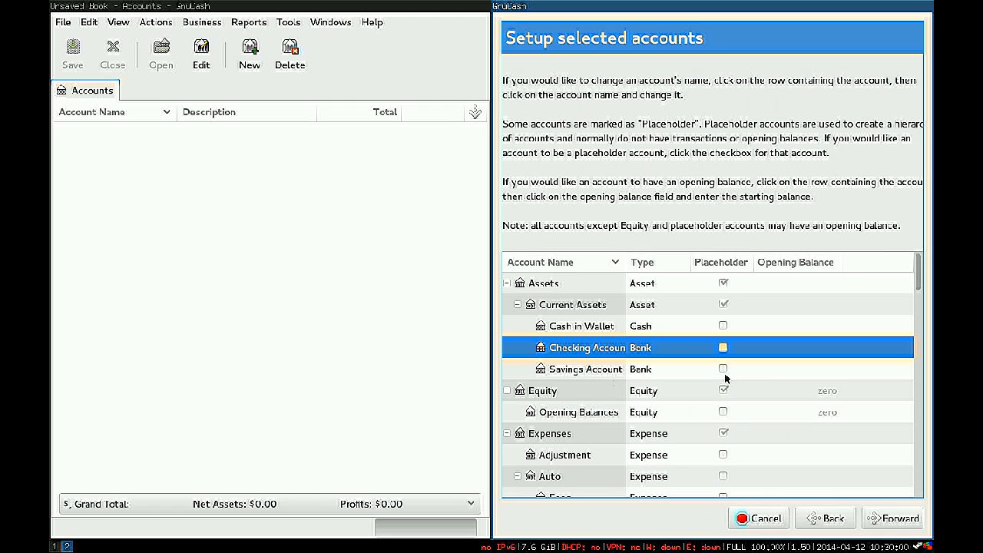
pyautogui.click(802, 349)
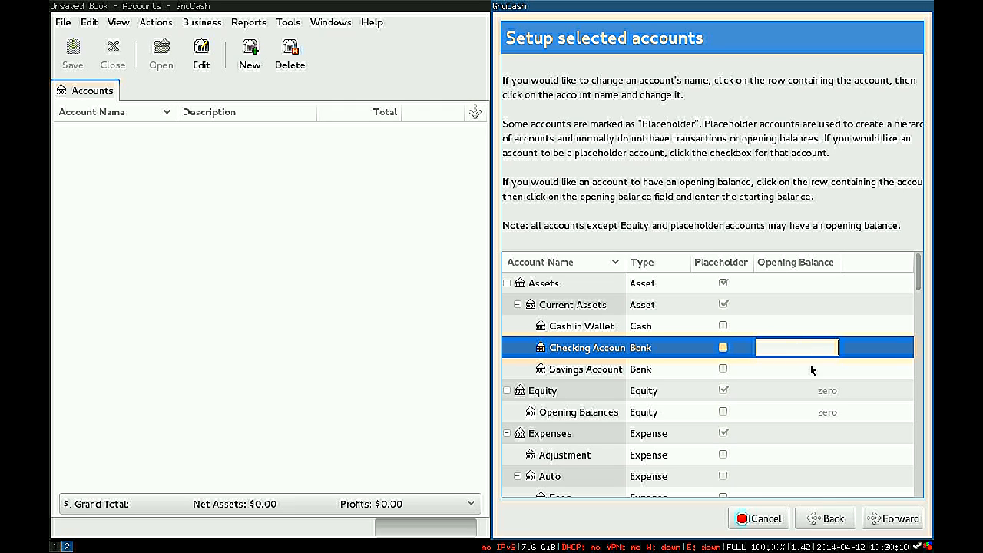
pyautogui.write('20000')
pyautogui.press('Return')
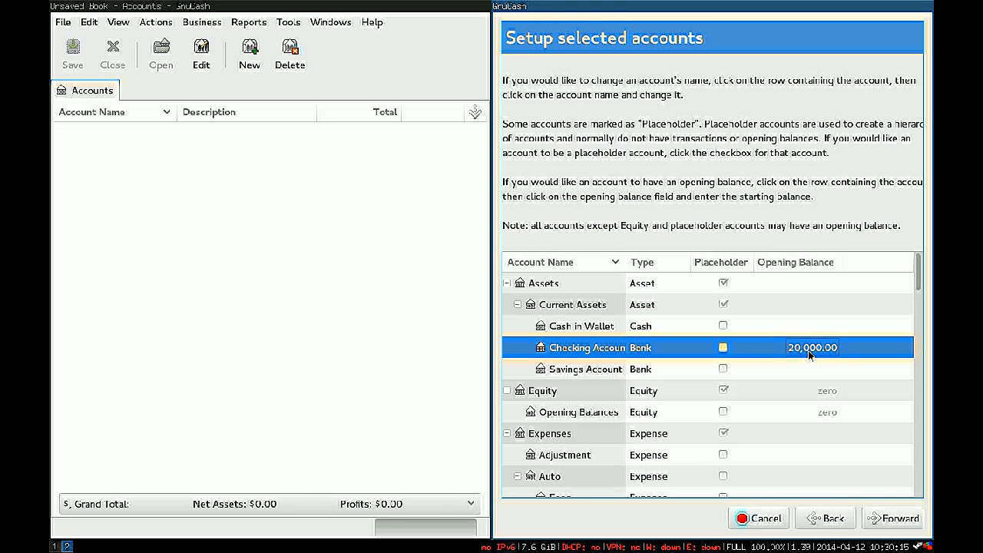
# Step: Set the Checking Account's opening balance to 200.00
pyautogui.click(808, 350)
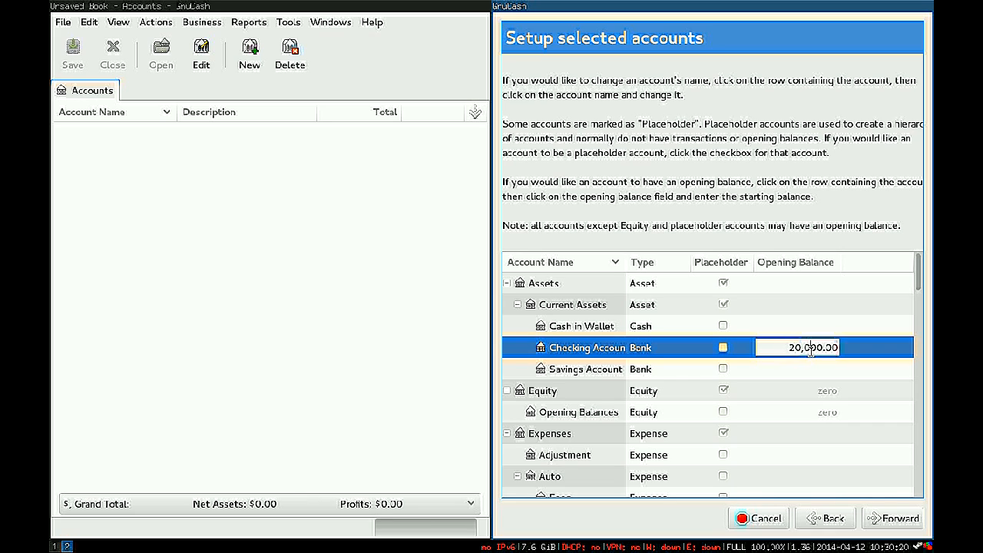
pyautogui.doubleClick(810, 350)
pyautogui.click(809, 350)
pyautogui.doubleClick(808, 350)
pyautogui.moveTo(808, 351); pyautogui.dragTo(796, 349)
pyautogui.write('200')
pyautogui.press('Return')
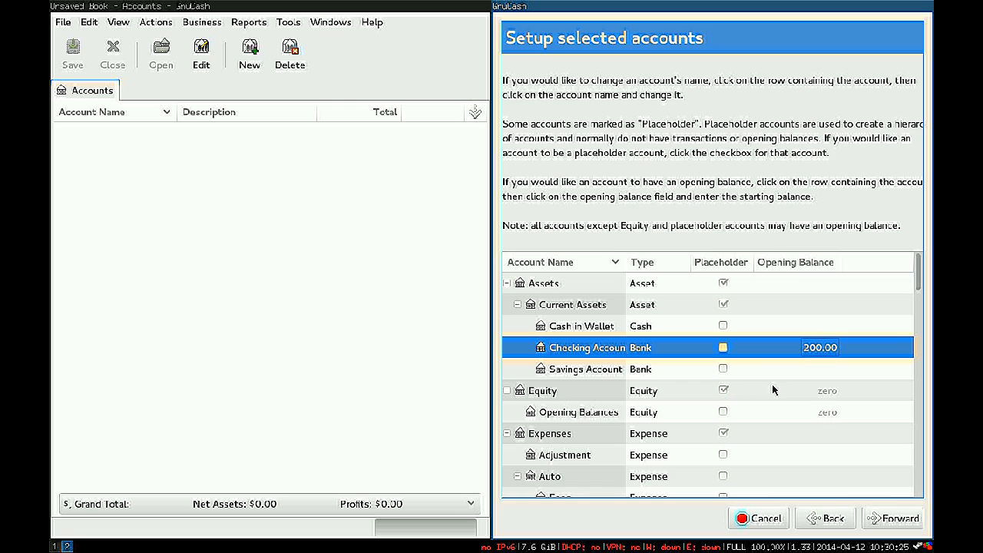
# Step: Set the Savings Account's opening balance to 25.00
pyautogui.click(827, 369)
pyautogui.click(830, 369)
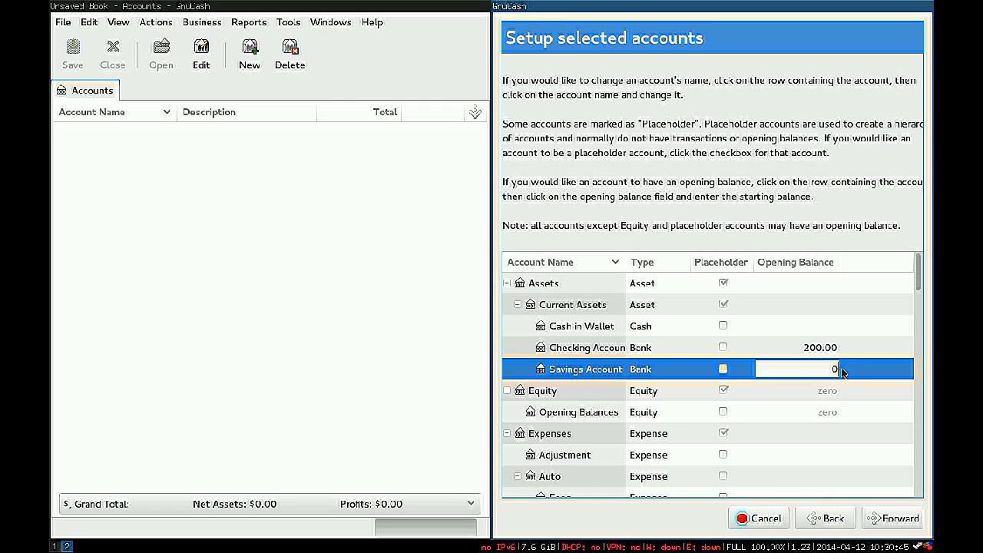
pyautogui.press('BackSpace')
pyautogui.write('25')
pyautogui.press('Return')
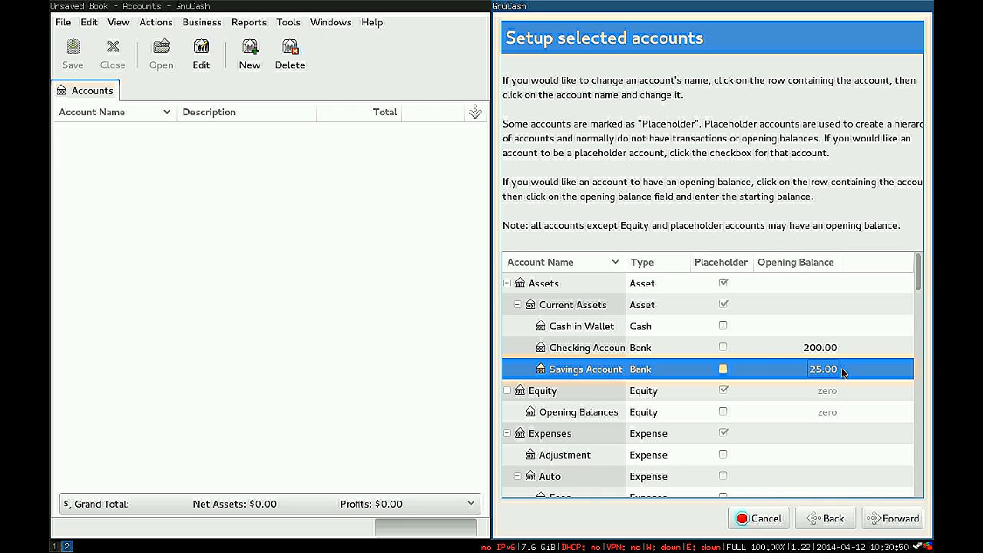
# Step: Try to give Cash in Wallet an opening balance of 25 while moving on to the final setup page, and return to the account list
pyautogui.scroll(-5, 753, 427)
pyautogui.scroll(5, 753, 427)
pyautogui.click(814, 331)
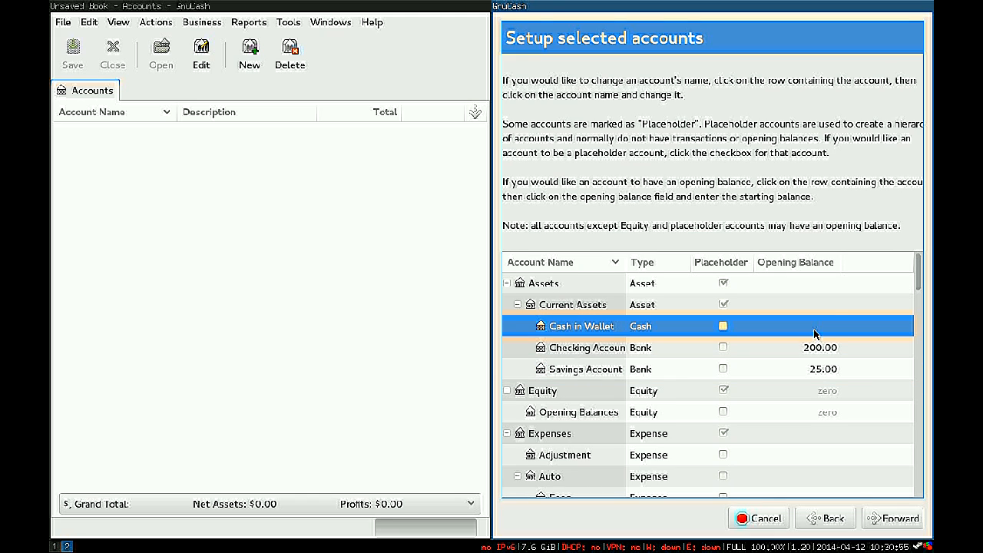
pyautogui.click(814, 328)
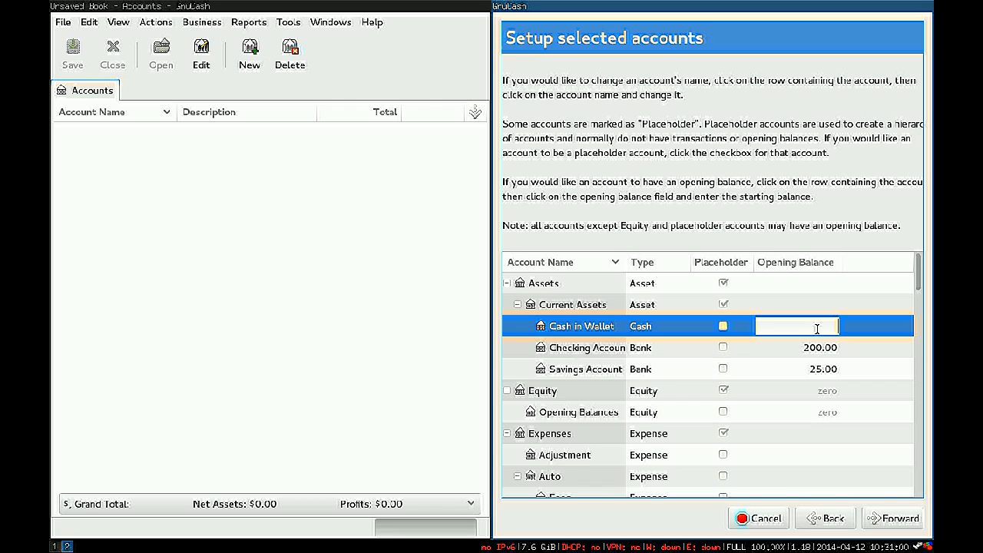
pyautogui.write('25')
pyautogui.click(913, 530)
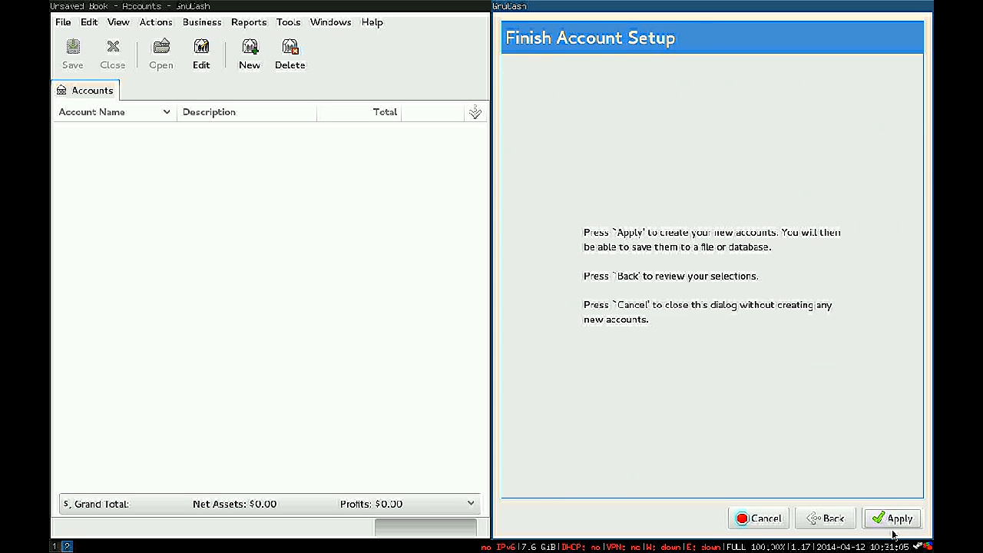
pyautogui.click(851, 523)
# Step: Set the opening balance of Cash in Wallet to 25.00 and finish the setup to create the accounts
pyautogui.click(826, 325)
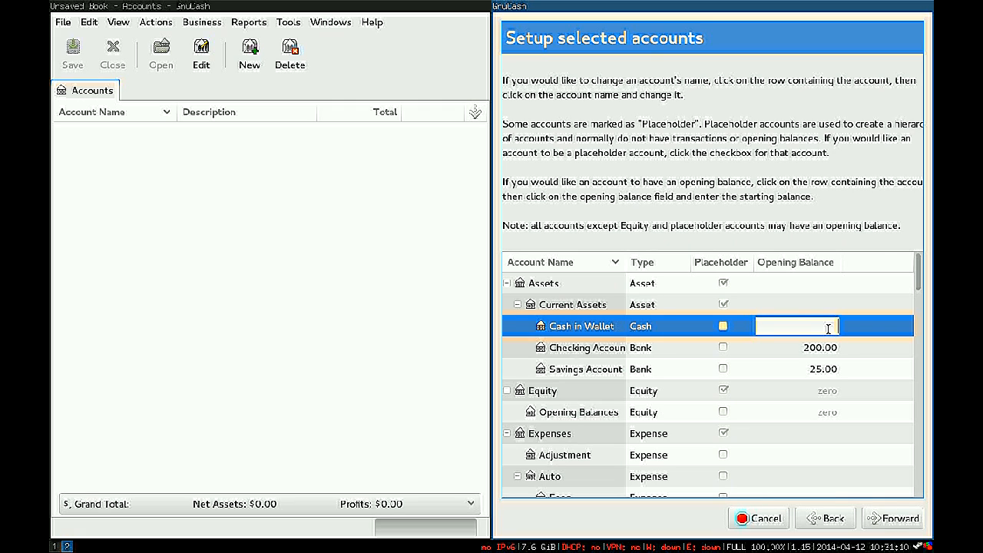
pyautogui.write('25')
pyautogui.press('Return')
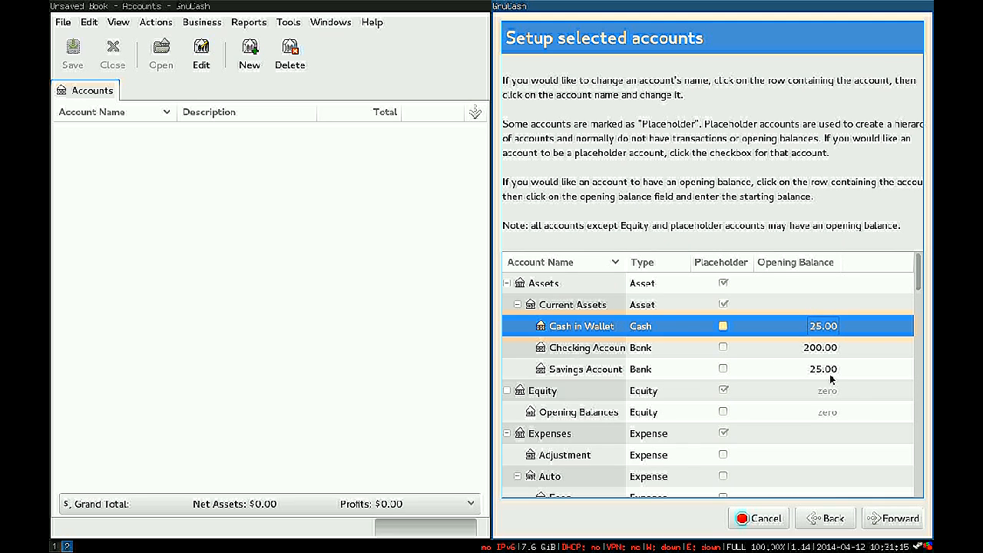
pyautogui.click(903, 520)
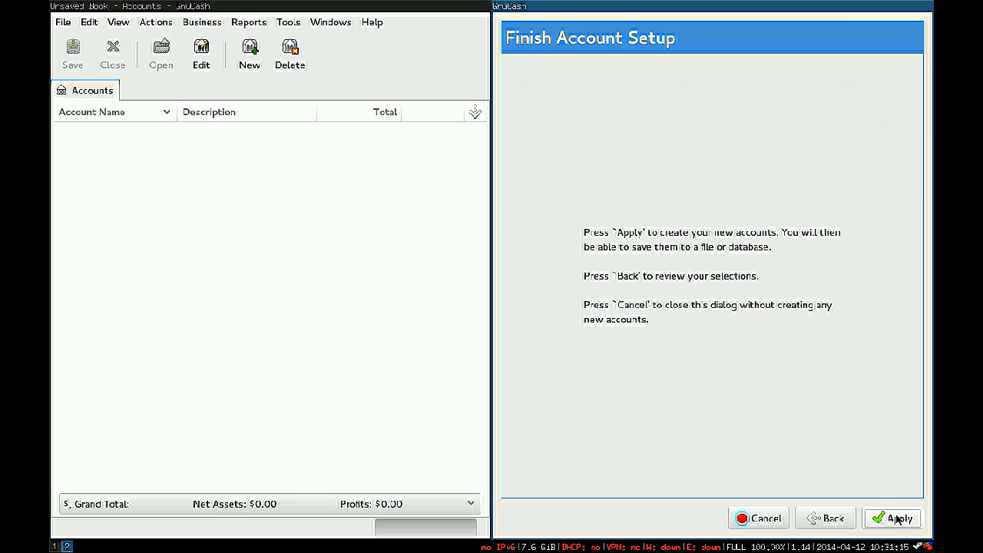
pyautogui.click(898, 520)
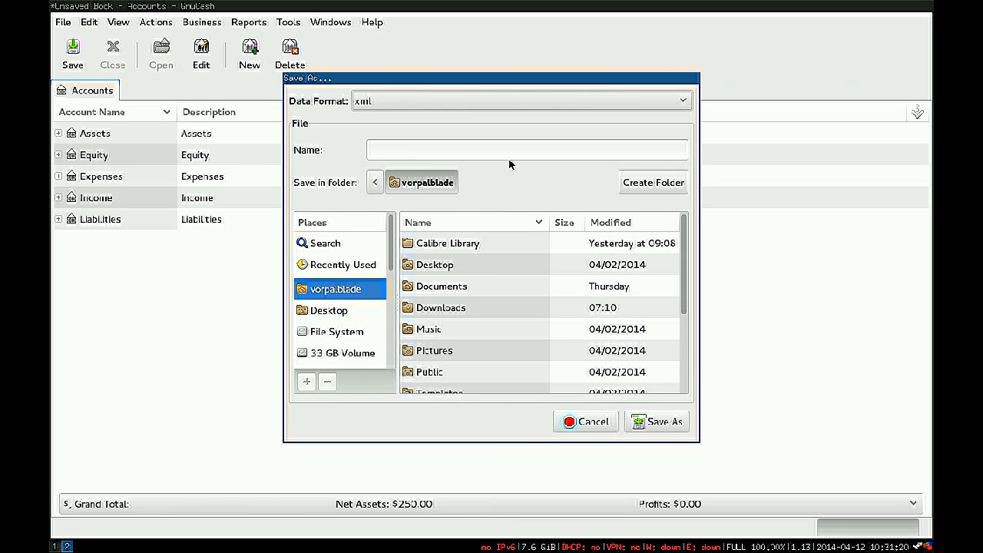
# Step: Create a folder named gnucash inside the home folder as the save location
pyautogui.scroll(-2, 491, 280)
pyautogui.scroll(2, 492, 282)
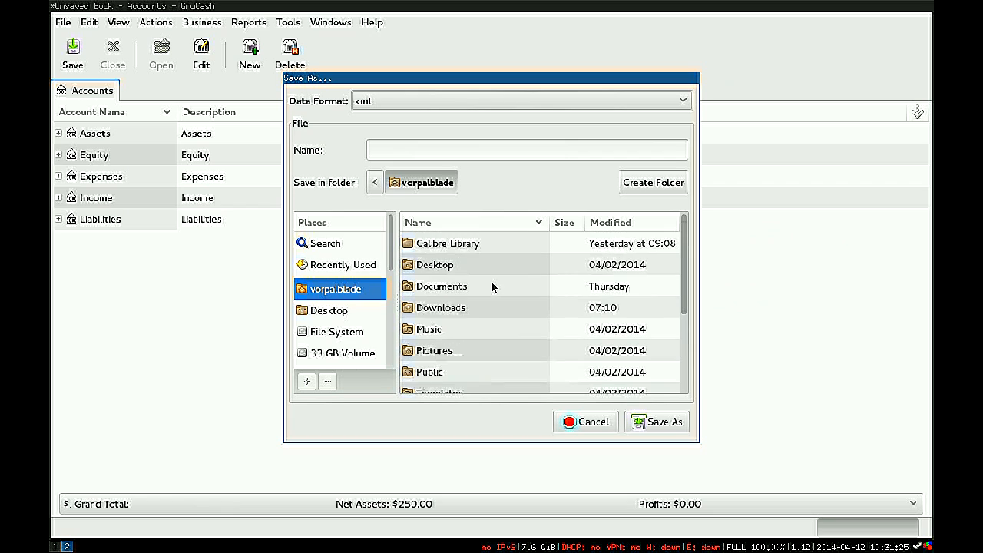
pyautogui.click(653, 182)
pyautogui.write('gnu')
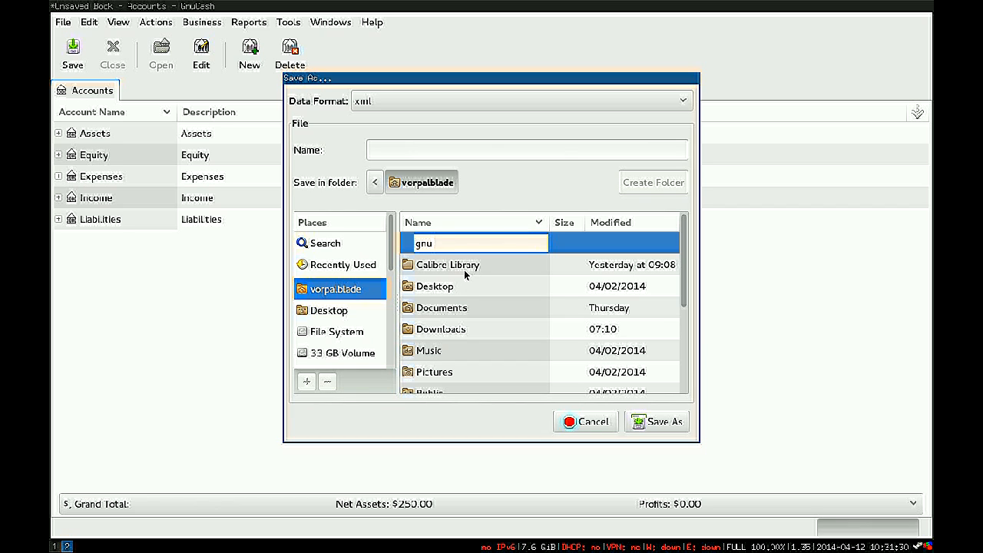
pyautogui.write('cash')
pyautogui.press('Return')
# Step: Save the new book in xml format in the gnucash folder under the name Test
pyautogui.click(437, 147)
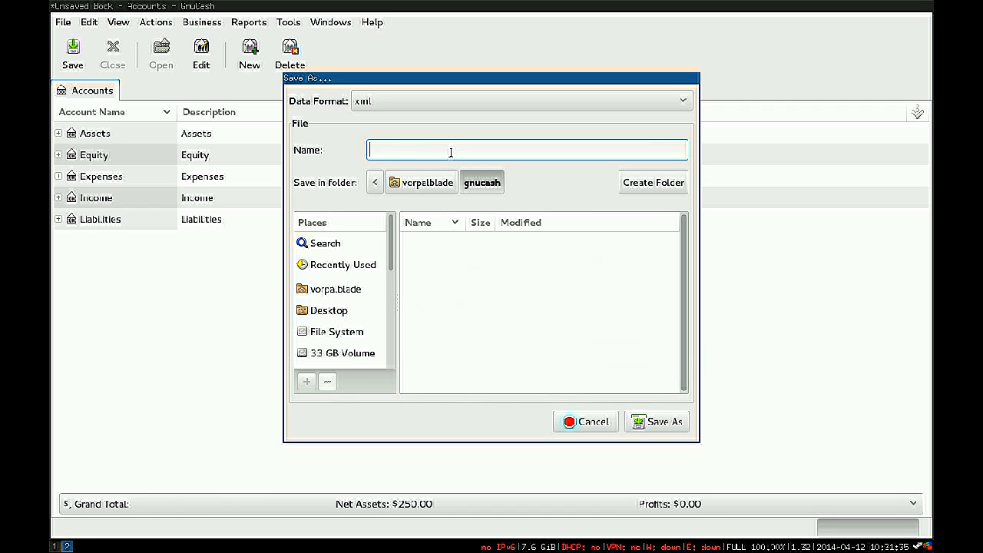
pyautogui.write('Test')
pyautogui.press('Return')
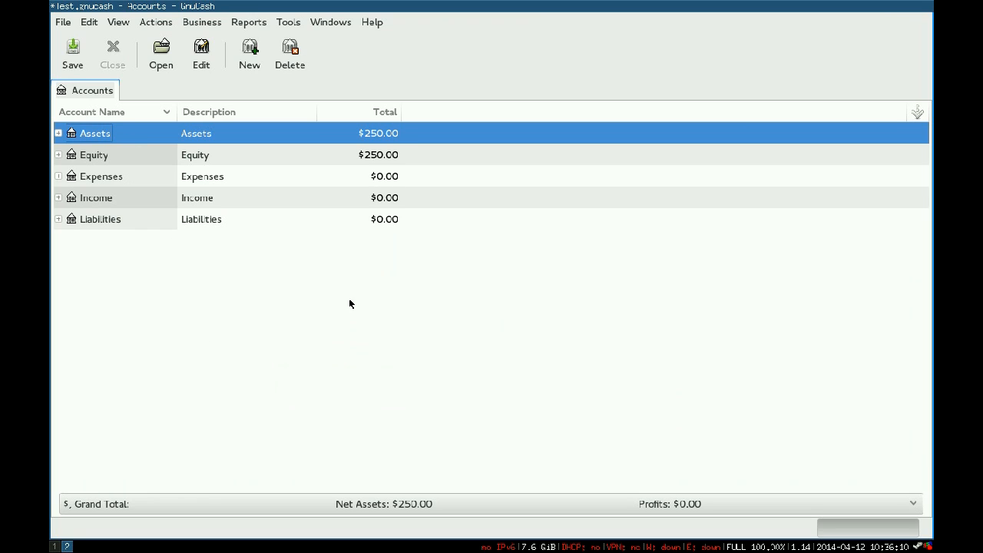
# Step: Expand Assets and Current Assets in the account tree and open the Checking Account register
pyautogui.click(58, 133)
pyautogui.click(68, 155)
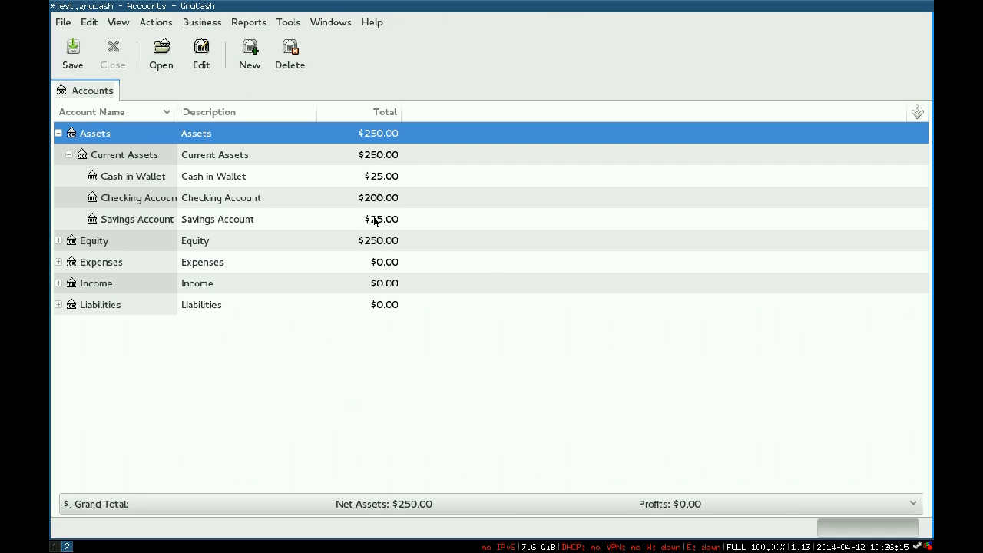
pyautogui.click(247, 197)
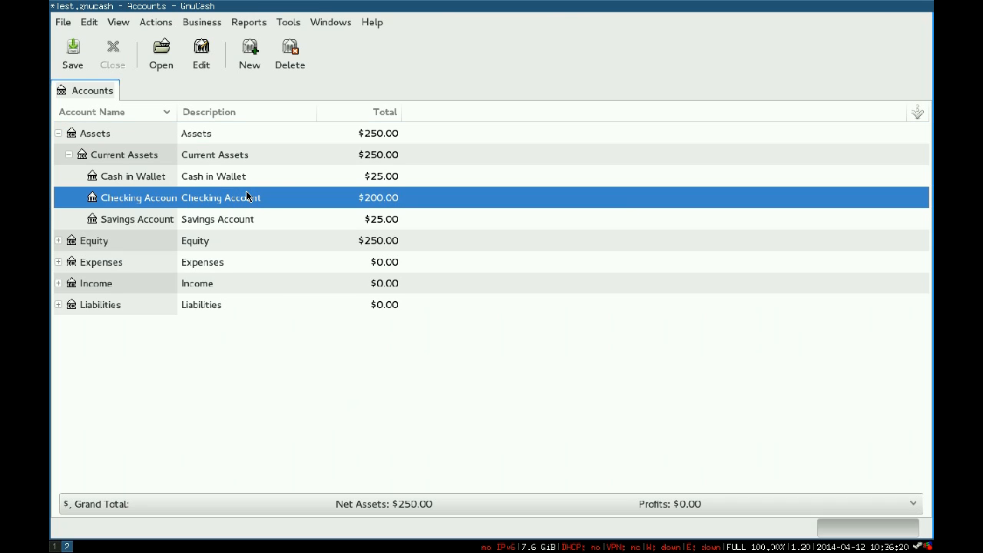
pyautogui.doubleClick(140, 199)
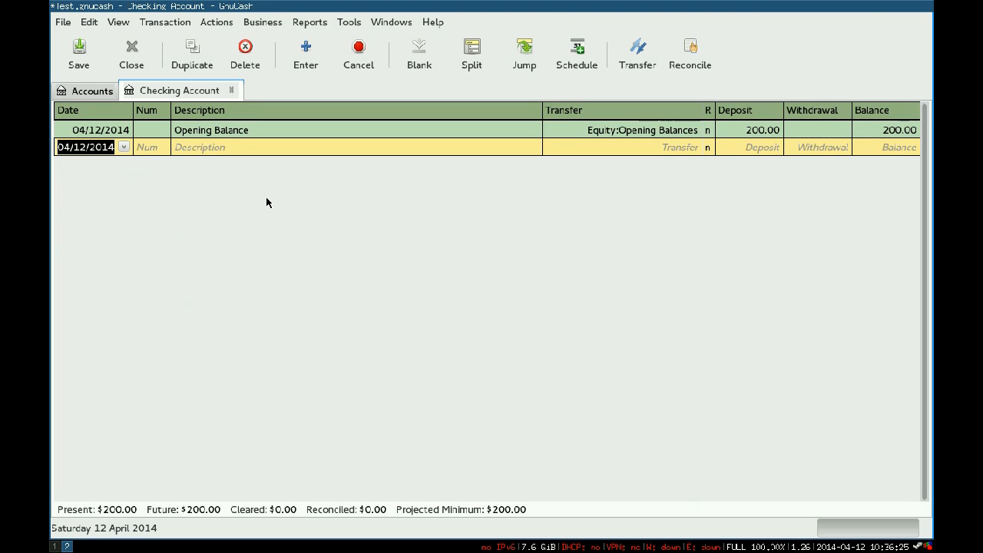
# Step: Begin a new transaction in the Checking Account dated 05/10/2014 with the description Salary
pyautogui.press('+')
pyautogui.press('+')
pyautogui.press('+')
pyautogui.press('+')
pyautogui.press('Tab')
pyautogui.press('Tab')
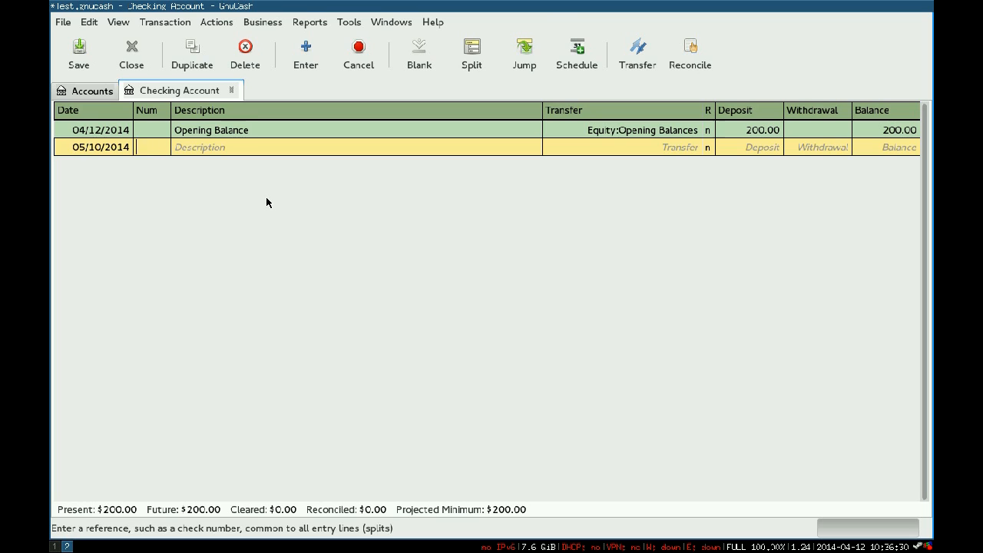
pyautogui.write('Salary')
pyautogui.press('Tab')
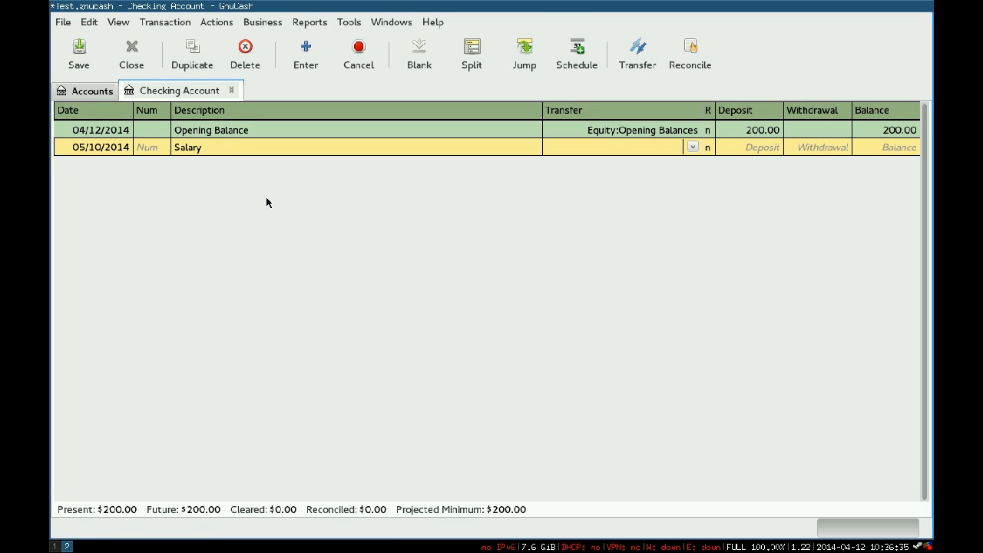
# Step: Assign the Salary transaction to the Income:Salary transfer account with a deposit of 400.00 and record it
pyautogui.write('Income')
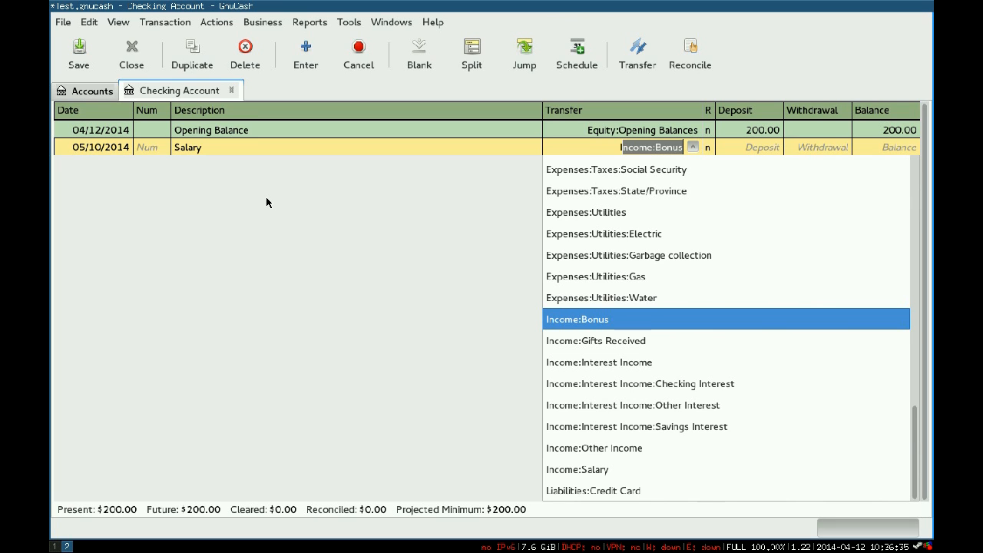
pyautogui.write(':Salary')
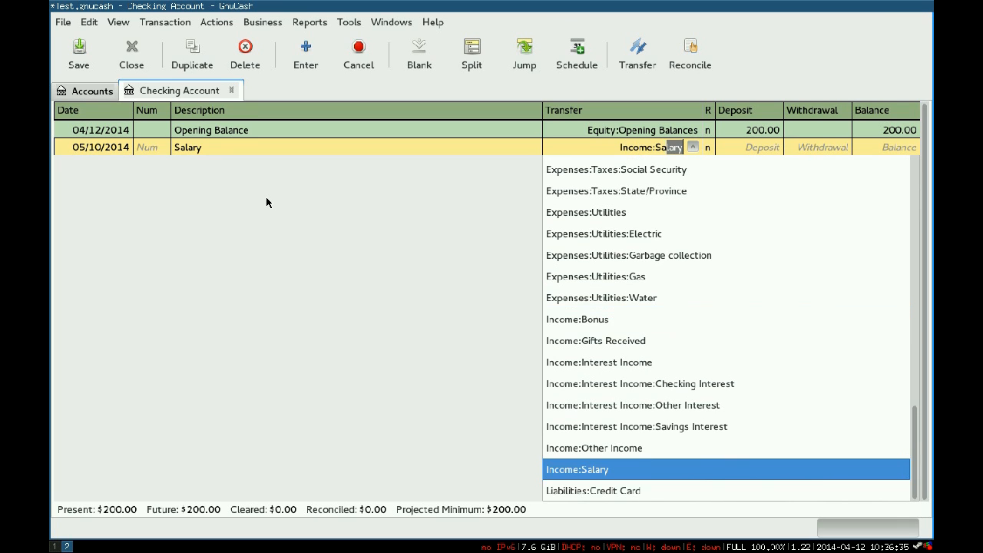
pyautogui.press('Tab')
pyautogui.write('400')
pyautogui.press('Tab')
pyautogui.press('Return')
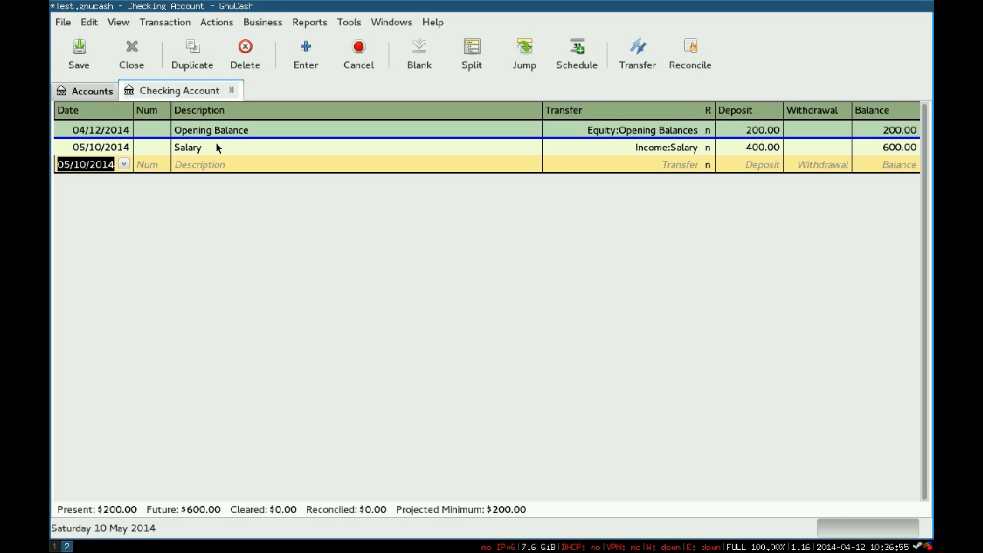
# Step: Change the Salary transaction's date to 04/12/2014, declining automatic file saving for this time
pyautogui.click(128, 151)
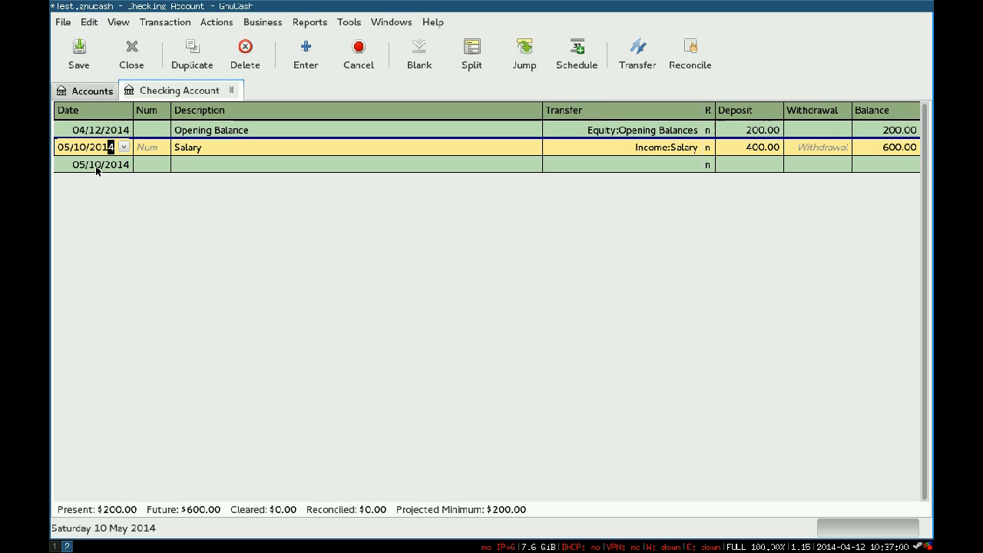
pyautogui.hotkey('shift', '-')
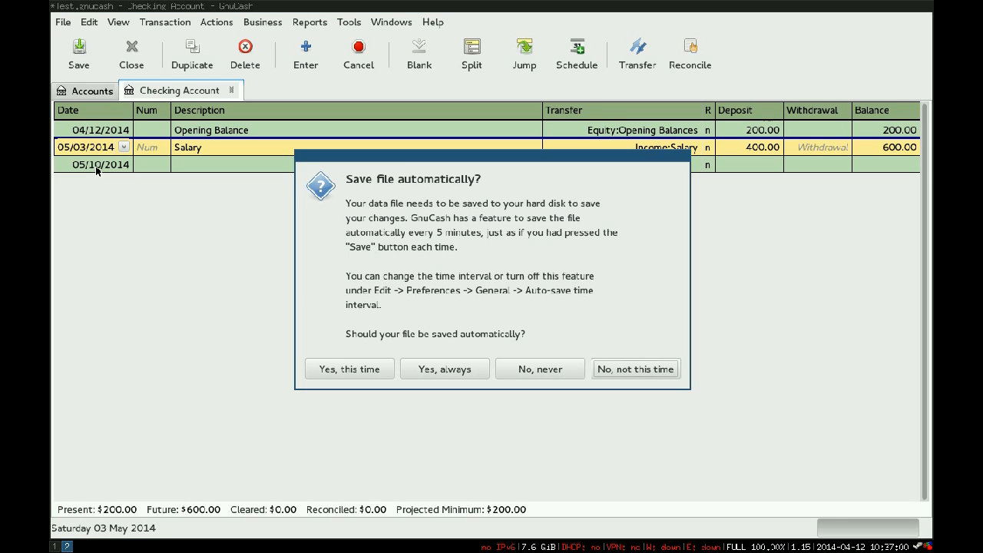
pyautogui.click(604, 373)
pyautogui.press('-')
pyautogui.press('-')
pyautogui.press('-')
pyautogui.press('-')
pyautogui.press('-')
pyautogui.press('-')
pyautogui.press('-')
pyautogui.press('-')
pyautogui.press('-')
pyautogui.press('-')
pyautogui.press('-')
pyautogui.press('-')
pyautogui.press('-')
pyautogui.press('-')
pyautogui.press('-')
pyautogui.press('-')
pyautogui.press('-')
pyautogui.press('-')
pyautogui.press('-')
pyautogui.press('-')
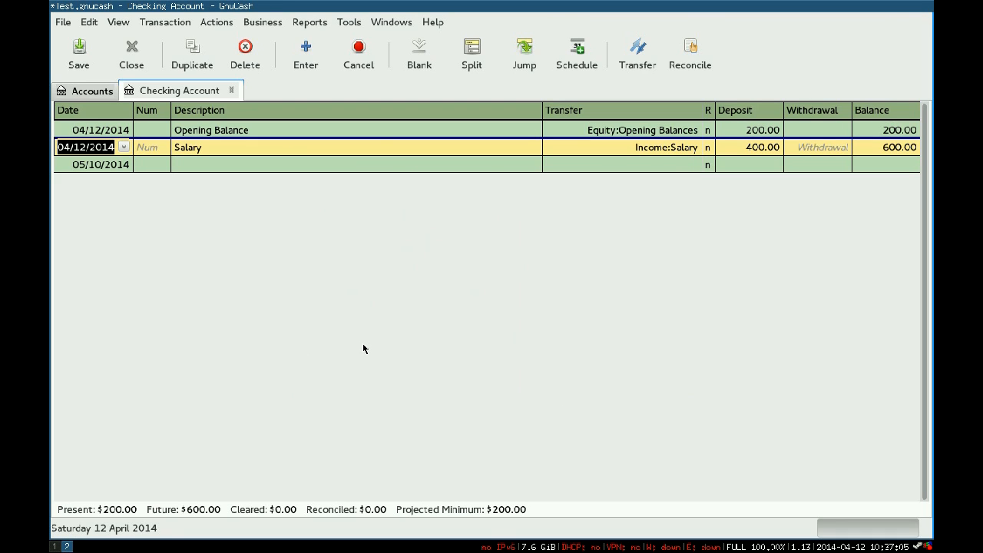
# Step: Record the changes made to the Salary transaction
pyautogui.press('Tab')
pyautogui.press('Tab')
pyautogui.press('Tab')
pyautogui.press('Tab')
pyautogui.press('Tab')
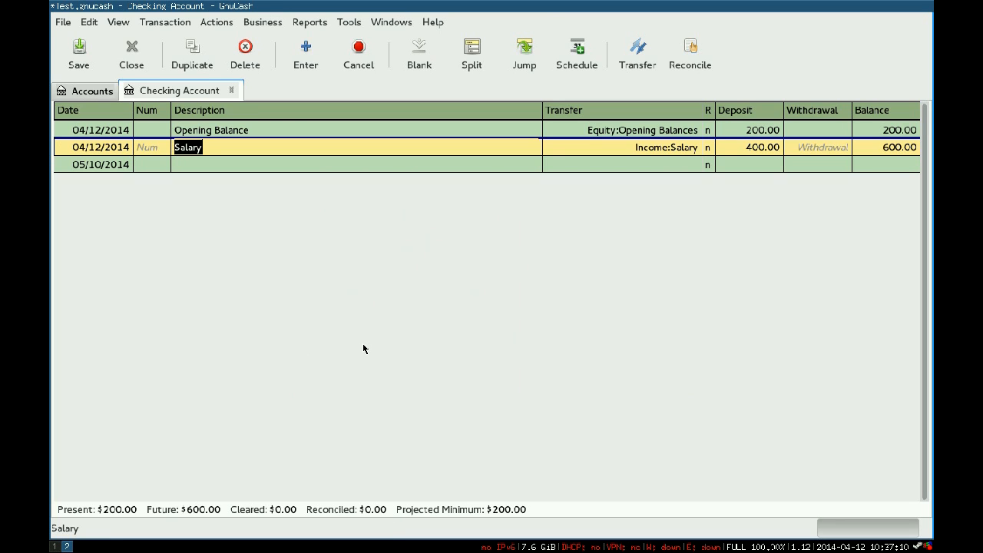
pyautogui.press('Tab')
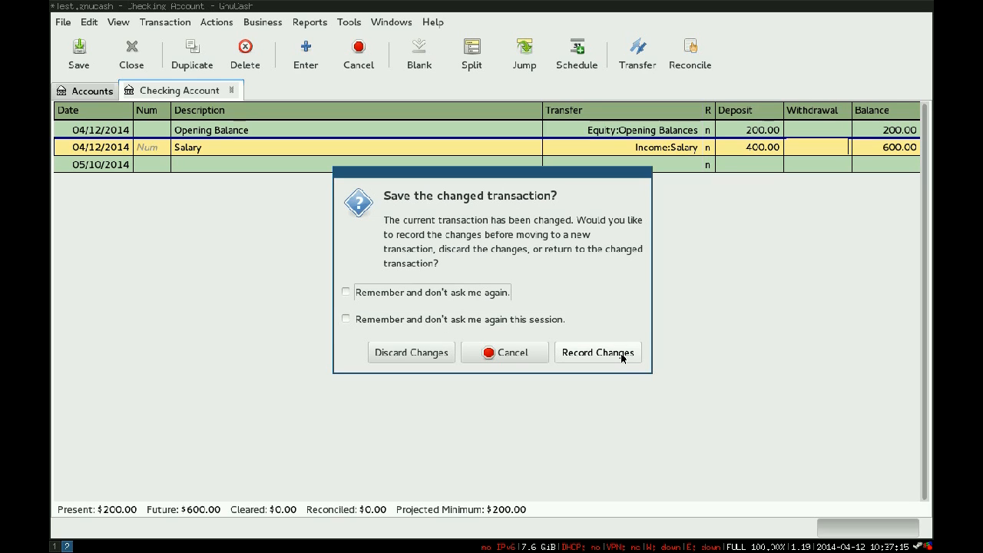
pyautogui.click(597, 352)
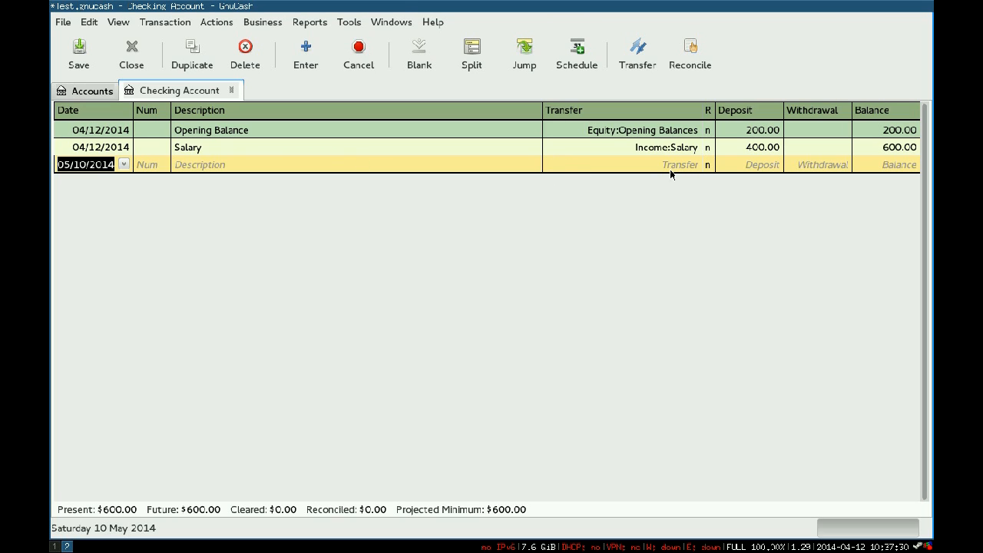
# Step: Begin a new transaction in the Checking Account dated 04/12/2014 with the description Computer
pyautogui.click(759, 150)
pyautogui.press('Tab')
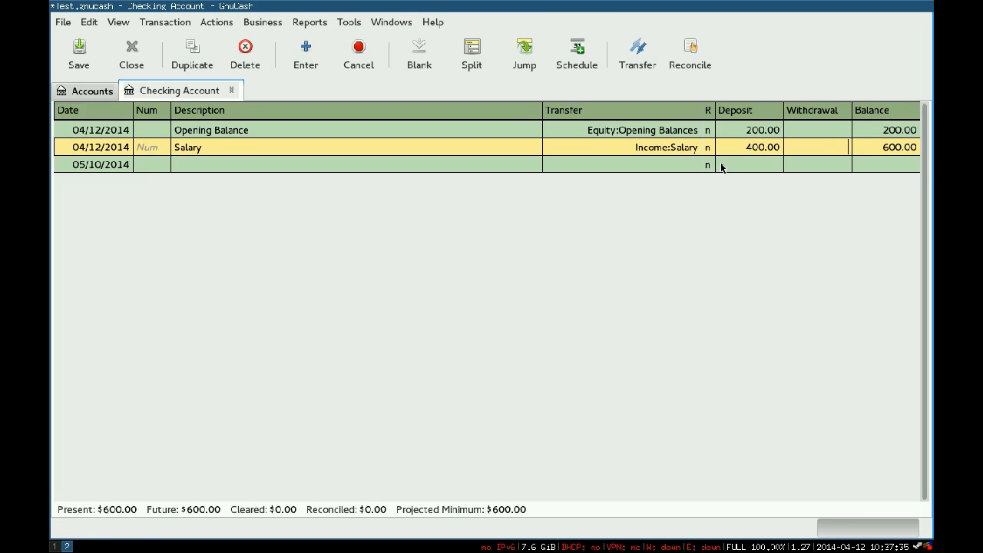
pyautogui.press('Tab')
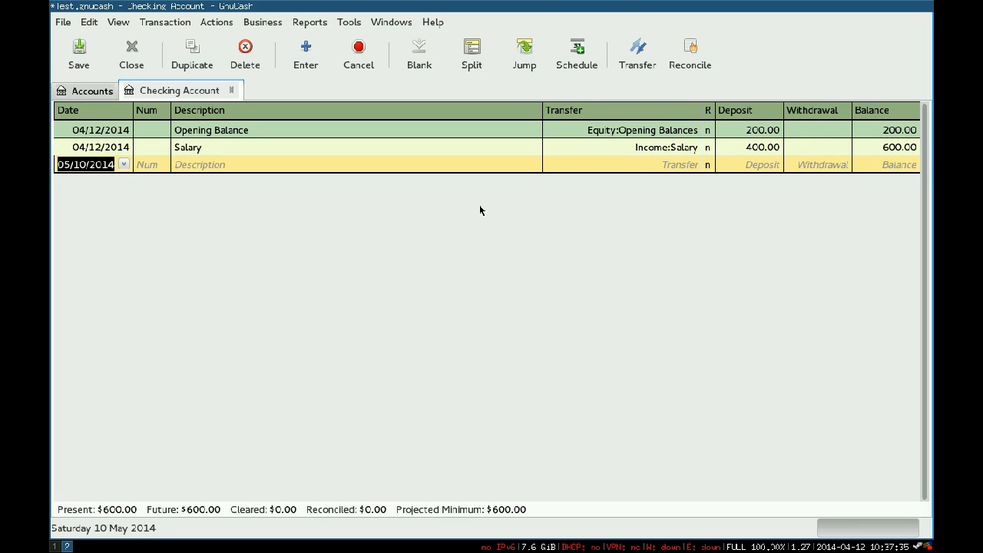
pyautogui.press('-')
pyautogui.press('-')
pyautogui.press('-')
pyautogui.press('-')
pyautogui.press('-')
pyautogui.press('-')
pyautogui.press('-')
pyautogui.press('-')
pyautogui.press('-')
pyautogui.press('-')
pyautogui.press('-')
pyautogui.press('-')
pyautogui.press('-')
pyautogui.press('-')
pyautogui.press('-')
pyautogui.press('-')
pyautogui.press('-')
pyautogui.press('-')
pyautogui.press('-')
pyautogui.press('-')
pyautogui.press('Tab')
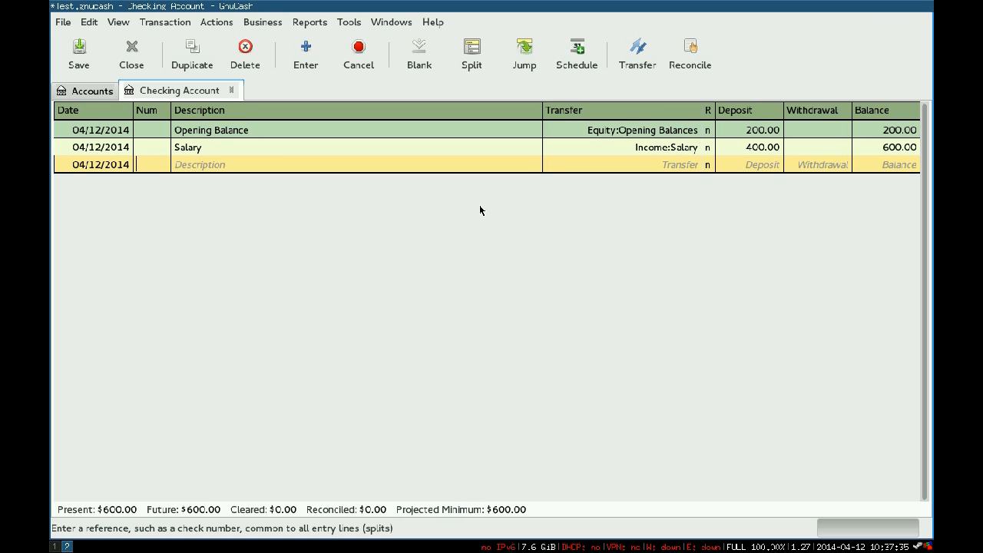
pyautogui.press('Tab')
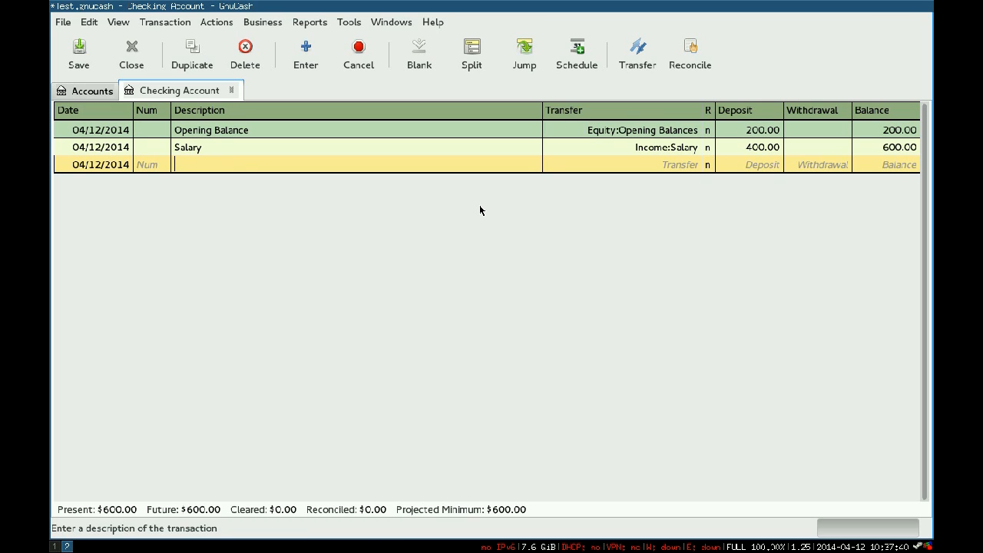
pyautogui.write('Com')
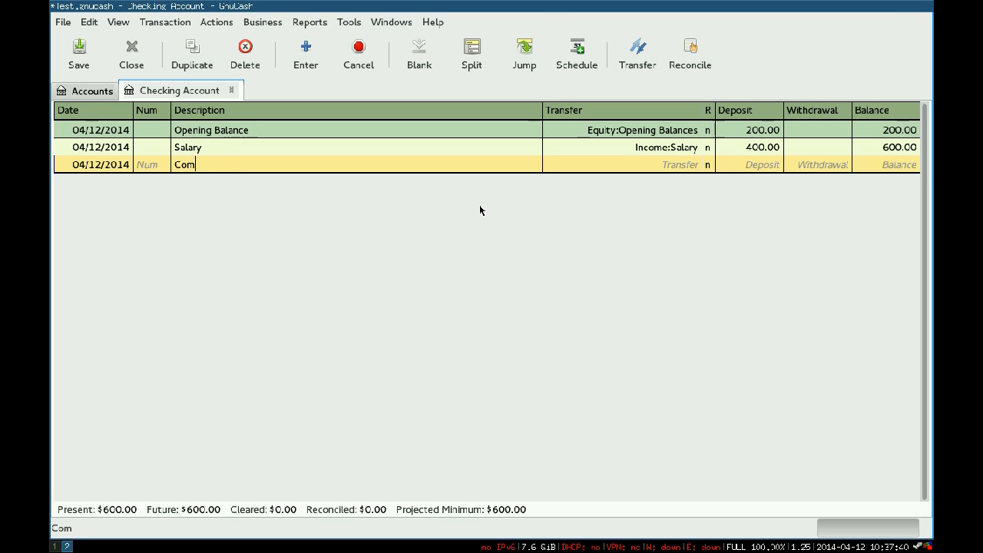
pyautogui.write('puter')
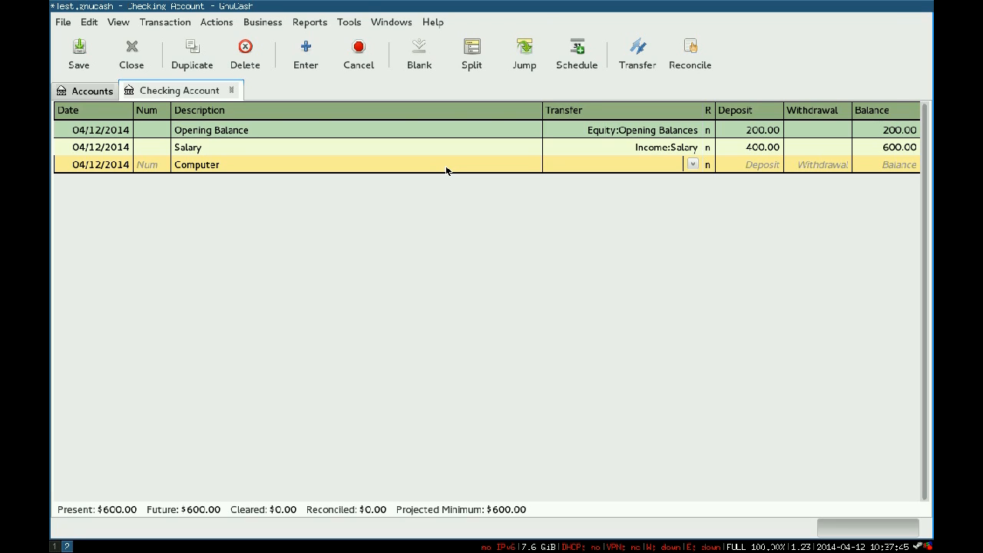
# Step: Assign the Computer transaction to the Expenses:Computer transfer account with a withdrawal of 600 and record it
pyautogui.press('Tab')
pyautogui.write('Ex')
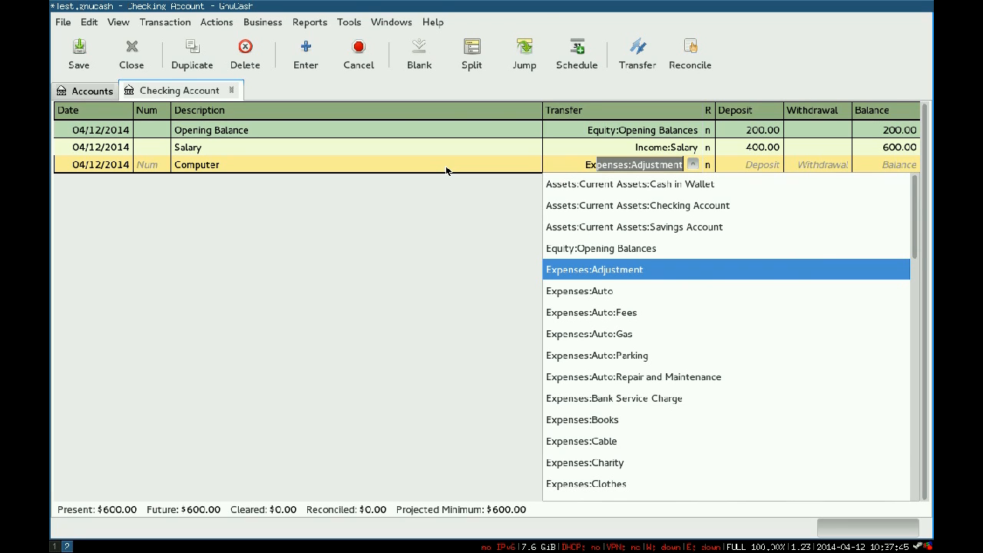
pyautogui.write('penses:')
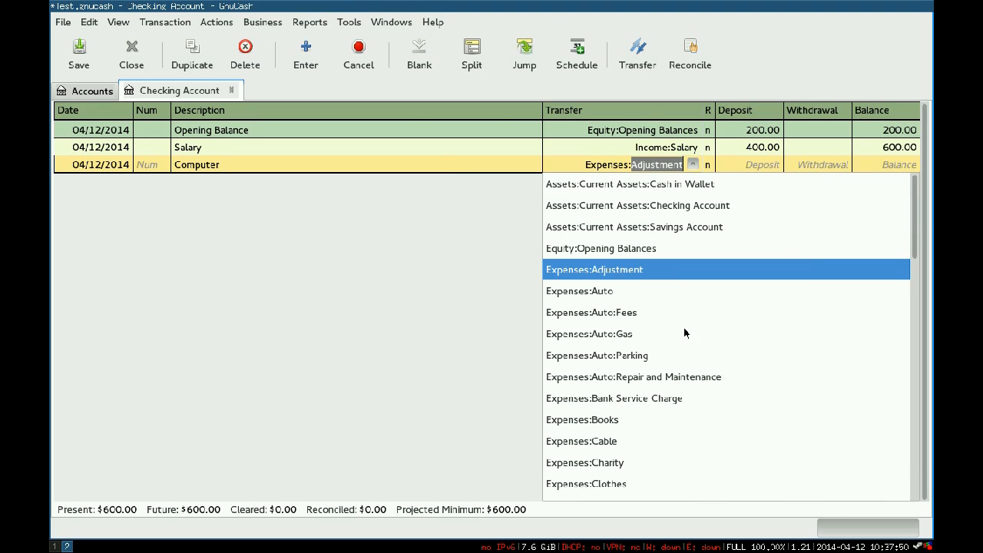
pyautogui.scroll(-2, 682, 335)
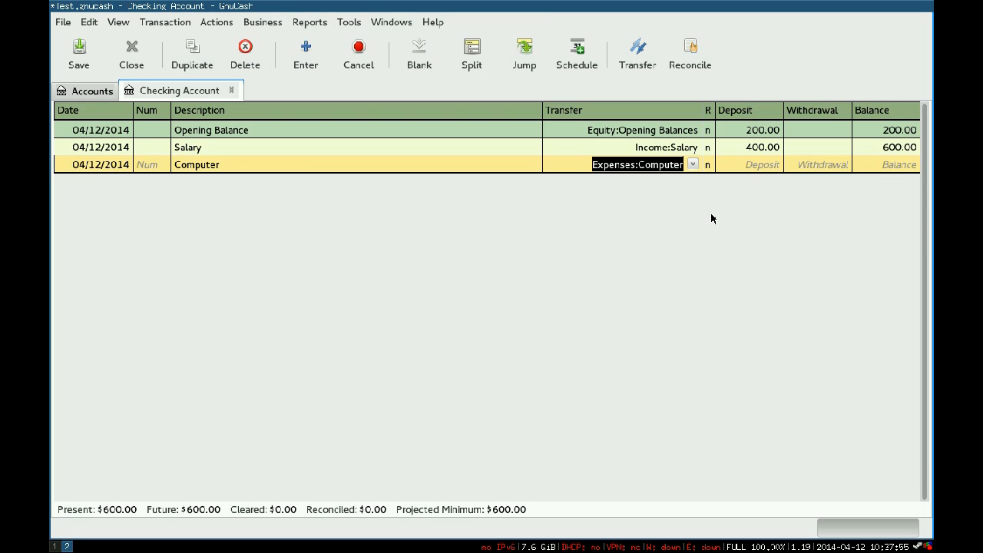
pyautogui.click(749, 169)
pyautogui.press('Tab')
pyautogui.write('600')
pyautogui.press('Return')
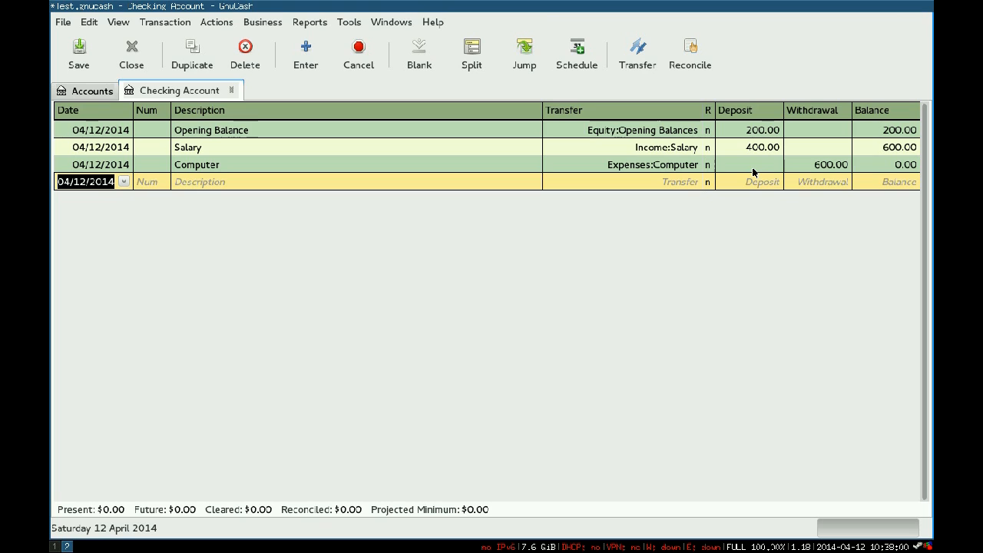
# Step: Record another Salary transaction dated 04/26/2014 from Income:Salary with a deposit of 400.00
pyautogui.press('+')
pyautogui.press('+')
pyautogui.press('Tab')
pyautogui.press('Tab')
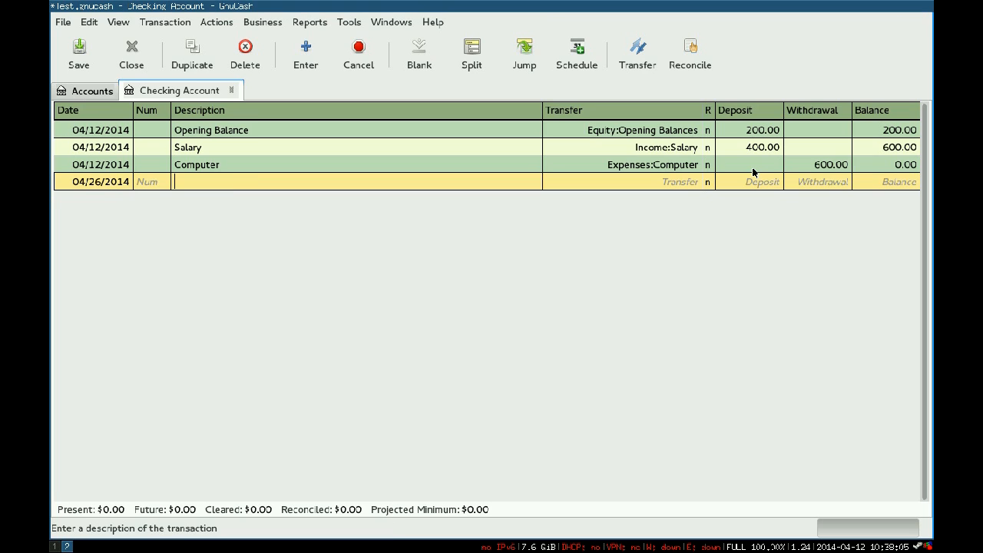
pyautogui.write('Salary')
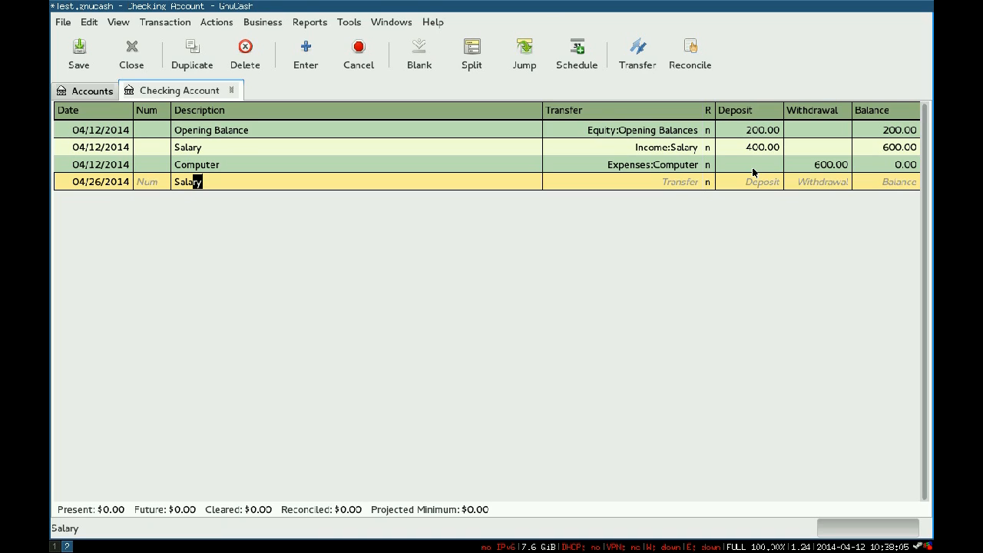
pyautogui.press('Tab')
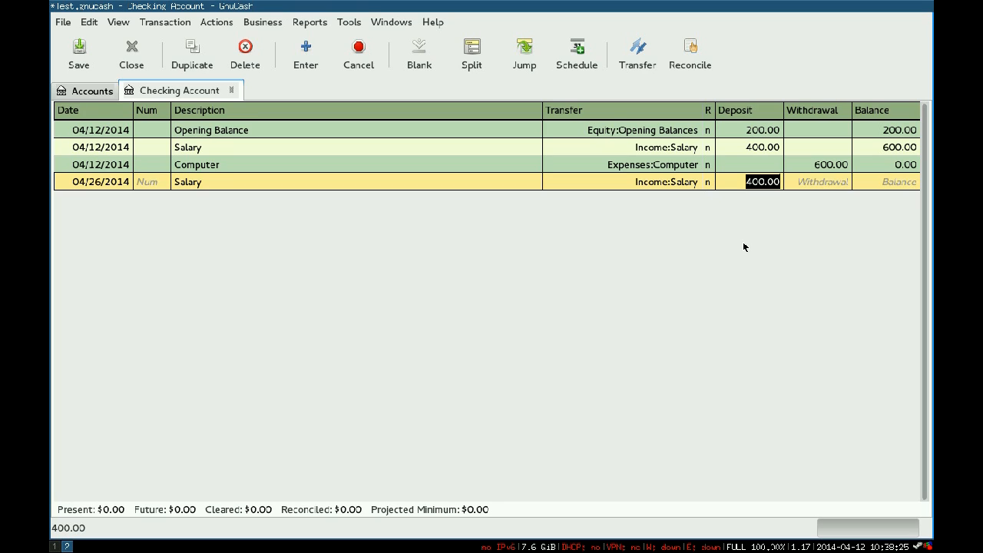
pyautogui.press('Return')
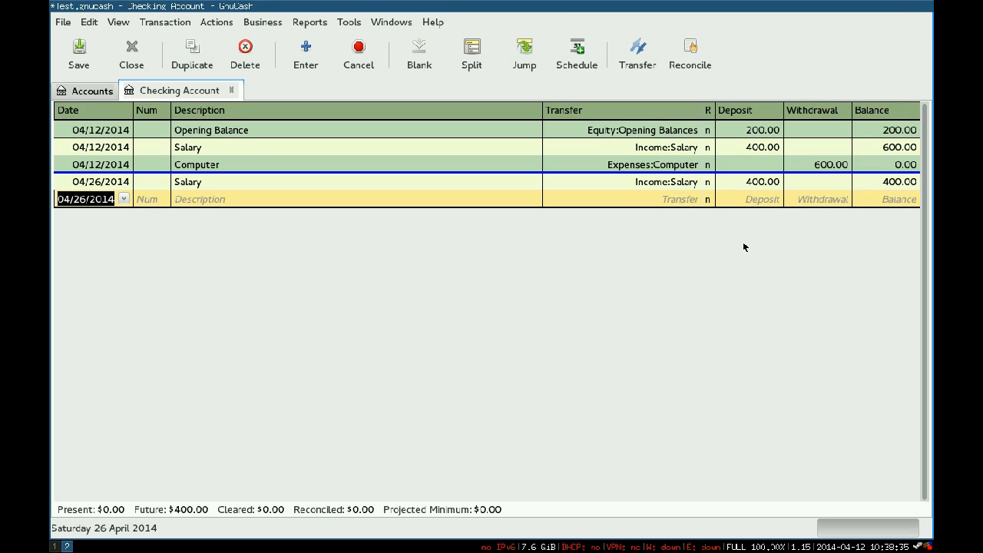
# Step: Record a Gas transaction dated 04/26/2014 to the Expenses:Auto:Gas account with a withdrawal of 70
pyautogui.press('Tab')
pyautogui.press('Tab')
pyautogui.write('Gas')
pyautogui.press('Tab')
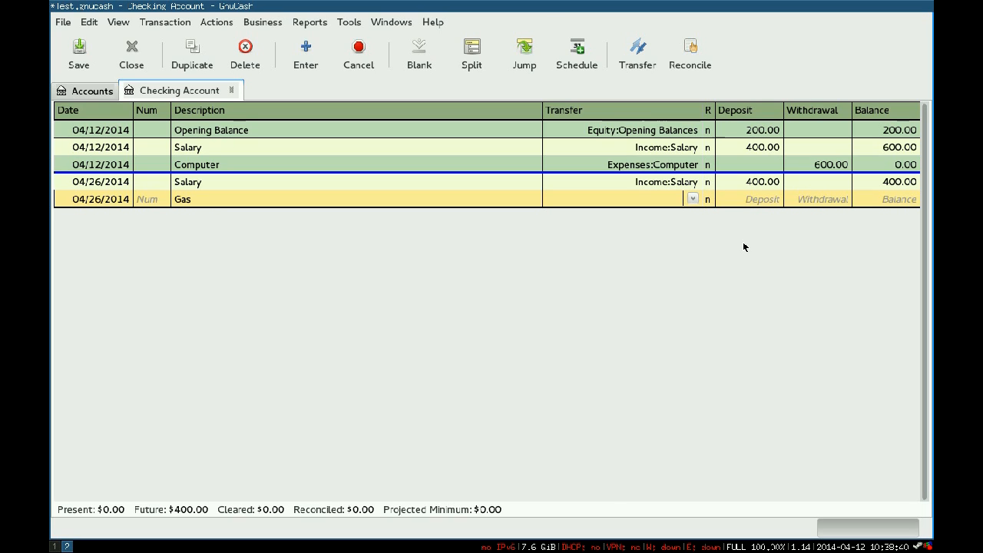
pyautogui.write('Ex:')
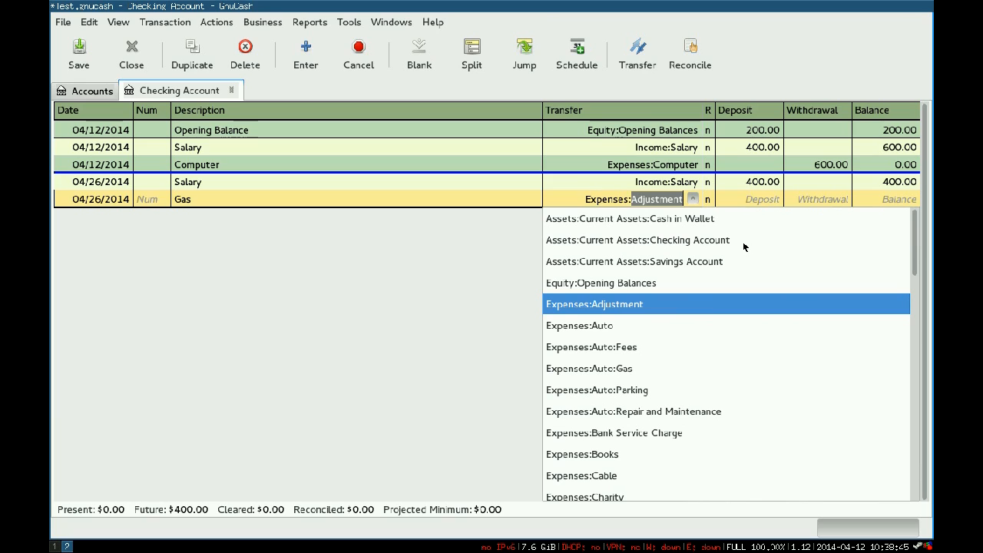
pyautogui.write('Au:G')
pyautogui.press('Tab')
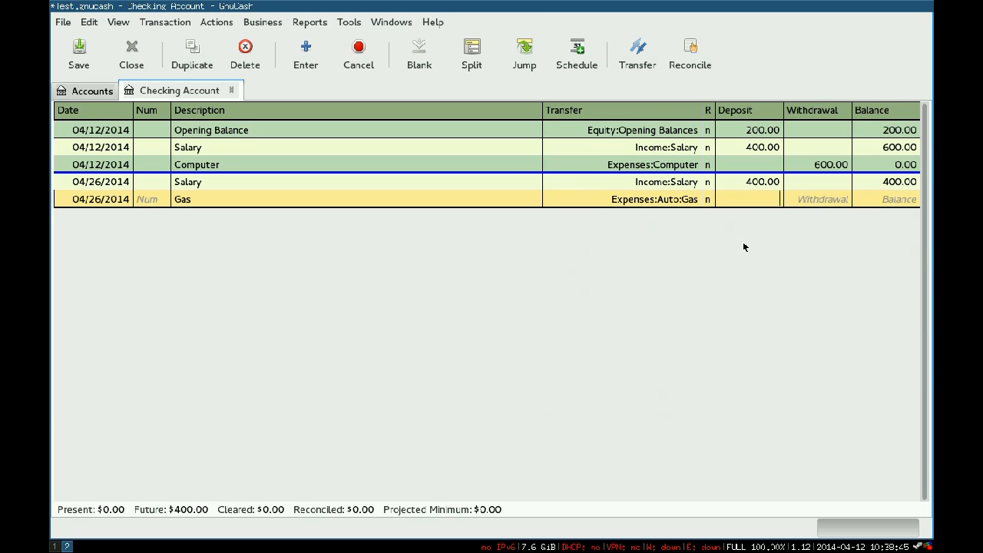
pyautogui.press('Tab')
pyautogui.write('70')
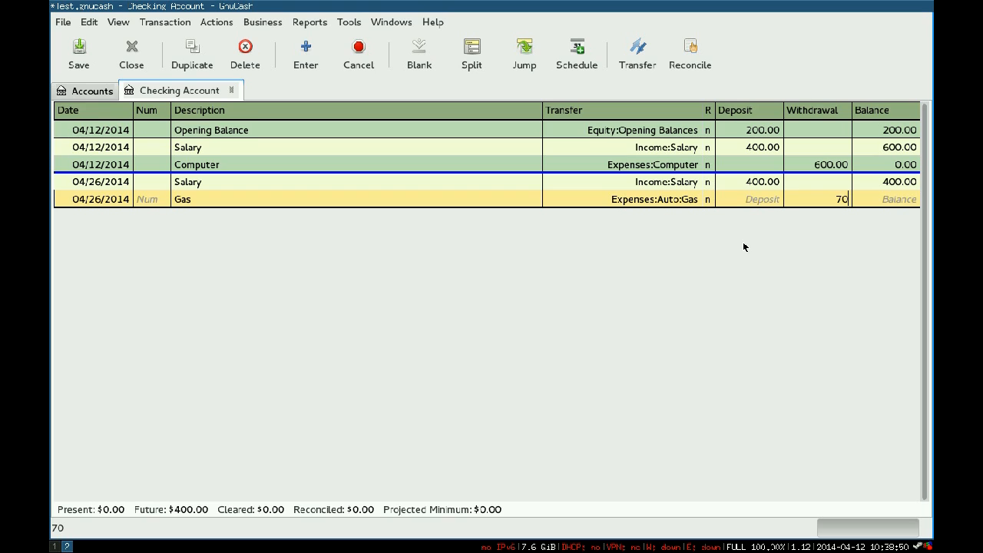
pyautogui.press('Return')
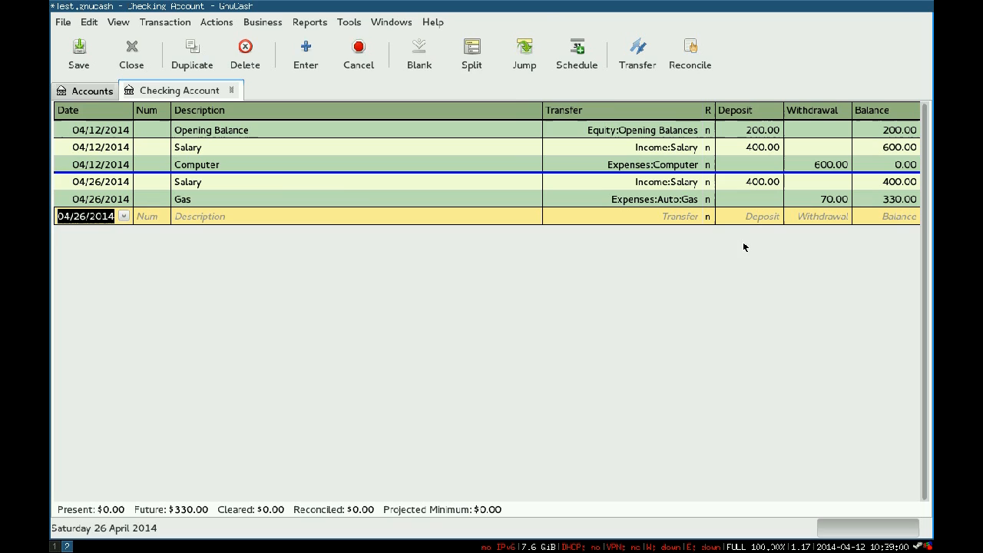
# Step: View the Cash Flow report under the income and expense reports, and close it
pyautogui.click(315, 23)
pyautogui.moveTo(413, 109)
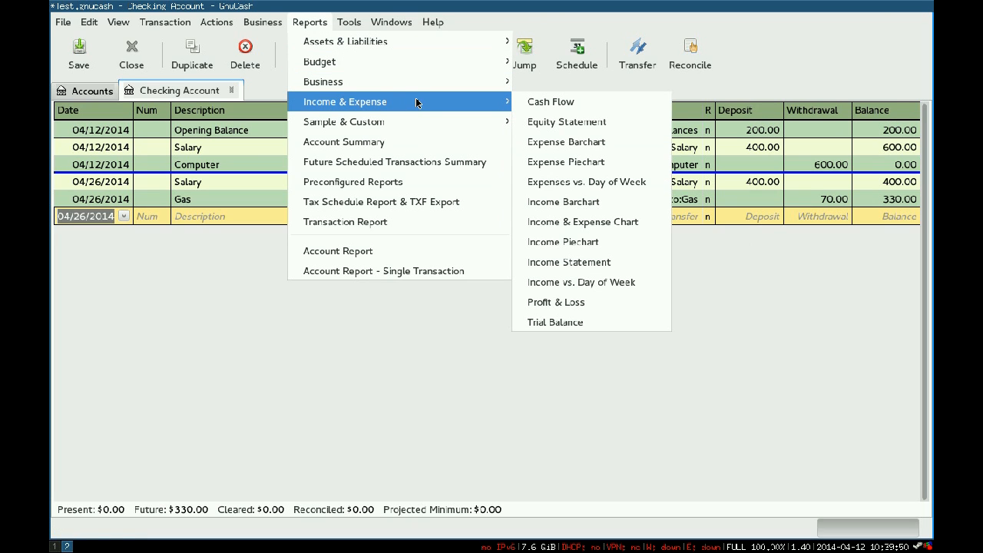
pyautogui.click(622, 100)
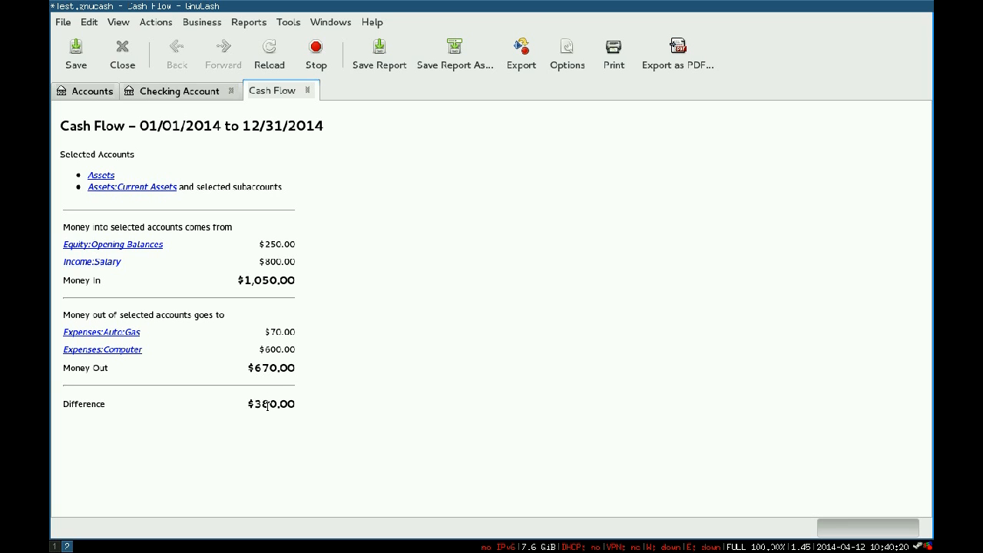
pyautogui.click(124, 55)
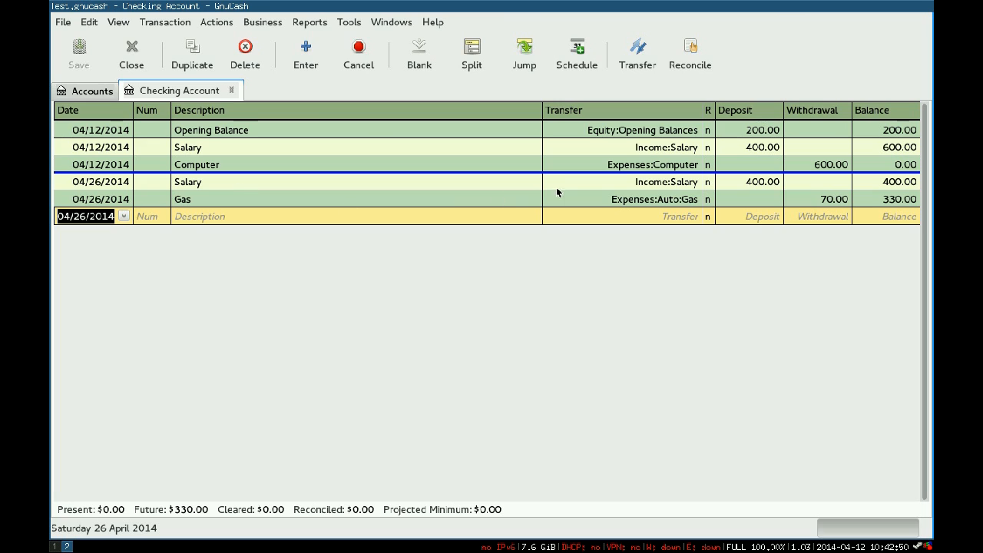
# Step: Start making a scheduled transaction from the Salary entry dated 04/12/2014
pyautogui.click(395, 178)
pyautogui.click(244, 145)
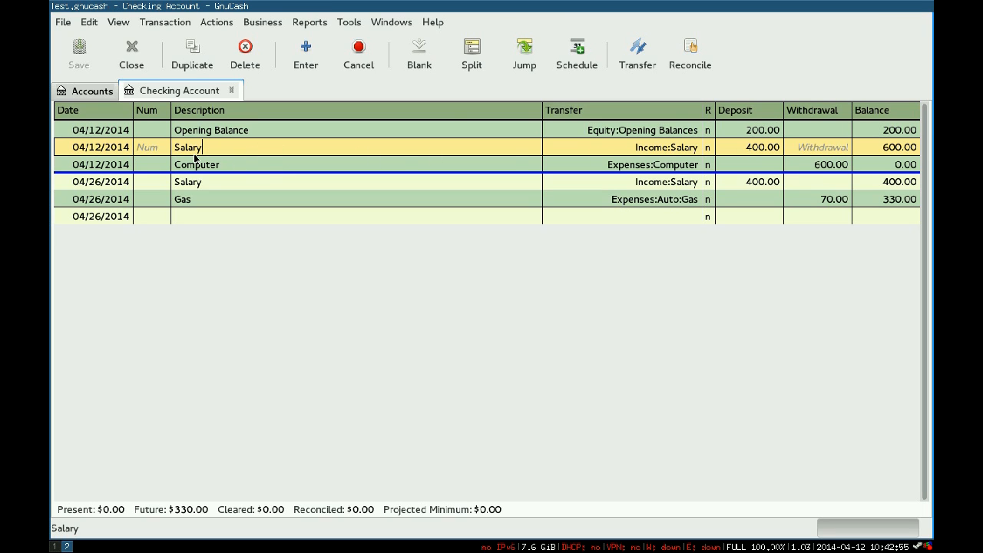
pyautogui.click(572, 51)
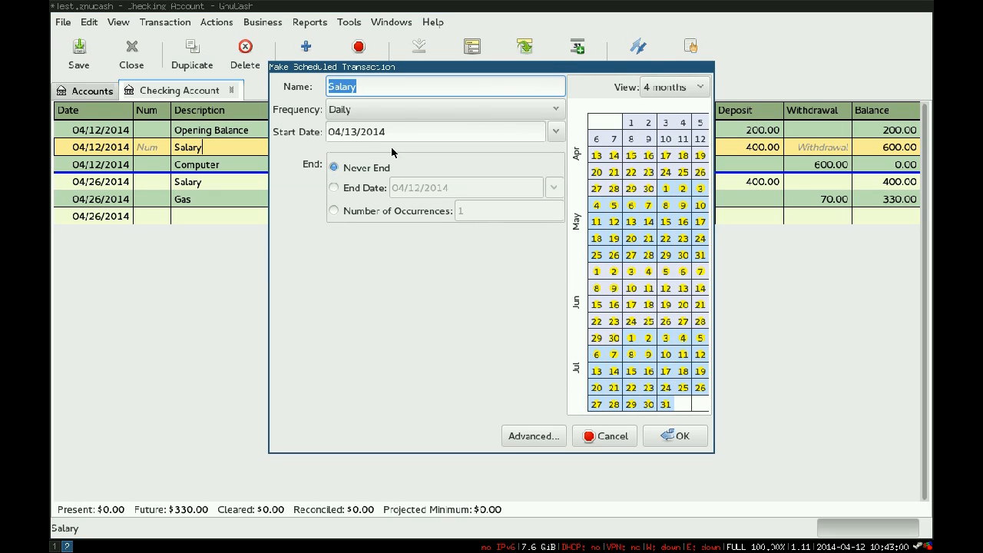
# Step: Try the Monthly and Weekly frequencies for the scheduled Salary transaction
pyautogui.click(415, 110)
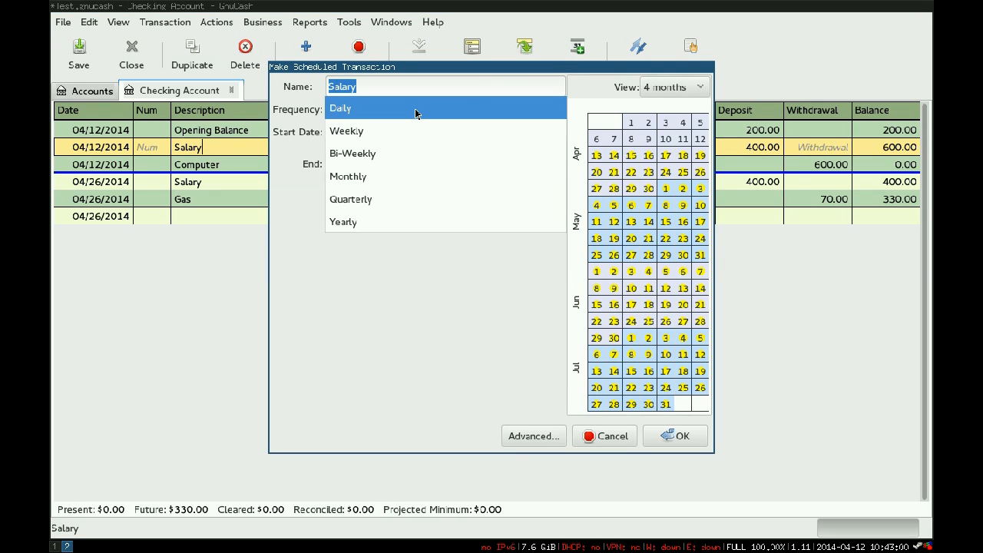
pyautogui.click(446, 180)
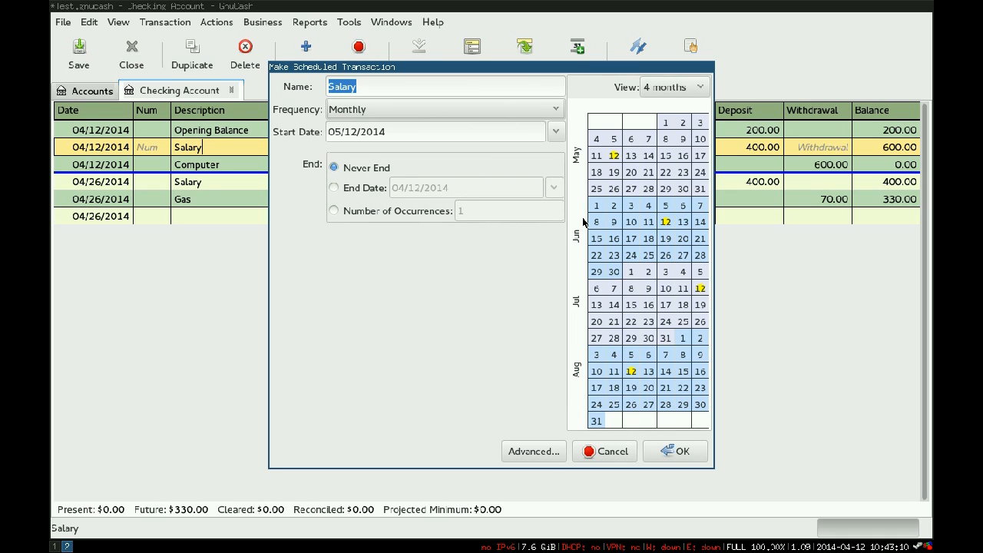
pyautogui.click(494, 113)
pyautogui.click(486, 65)
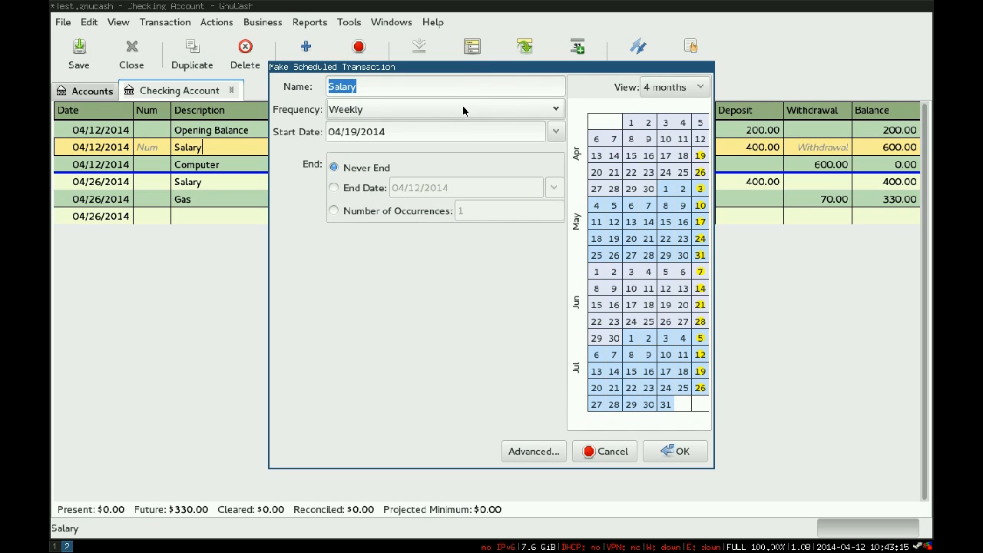
# Step: Set the scheduled Salary transaction's frequency to Bi-Weekly and create the schedule
pyautogui.click(463, 111)
pyautogui.click(464, 127)
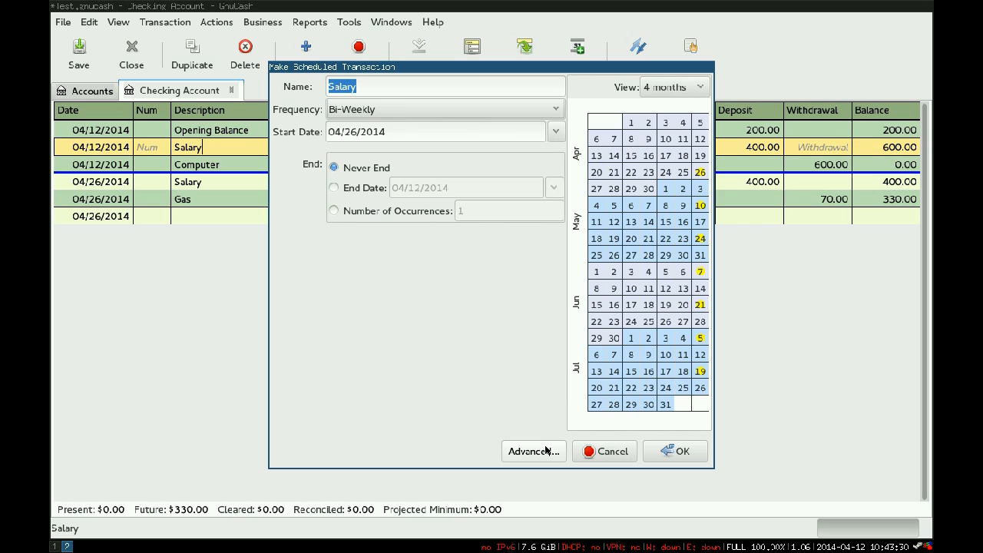
pyautogui.click(682, 451)
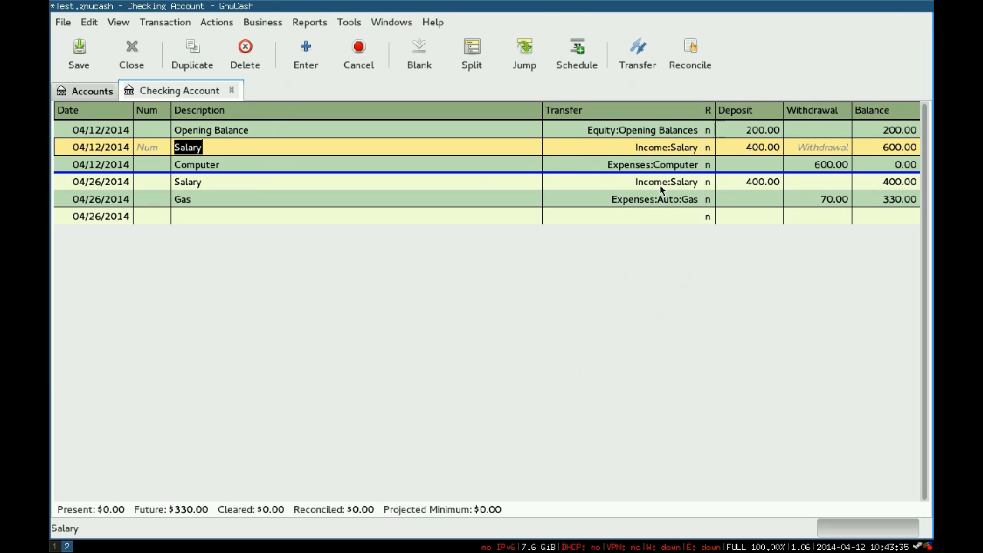
pyautogui.click(265, 201)
pyautogui.click(264, 184)
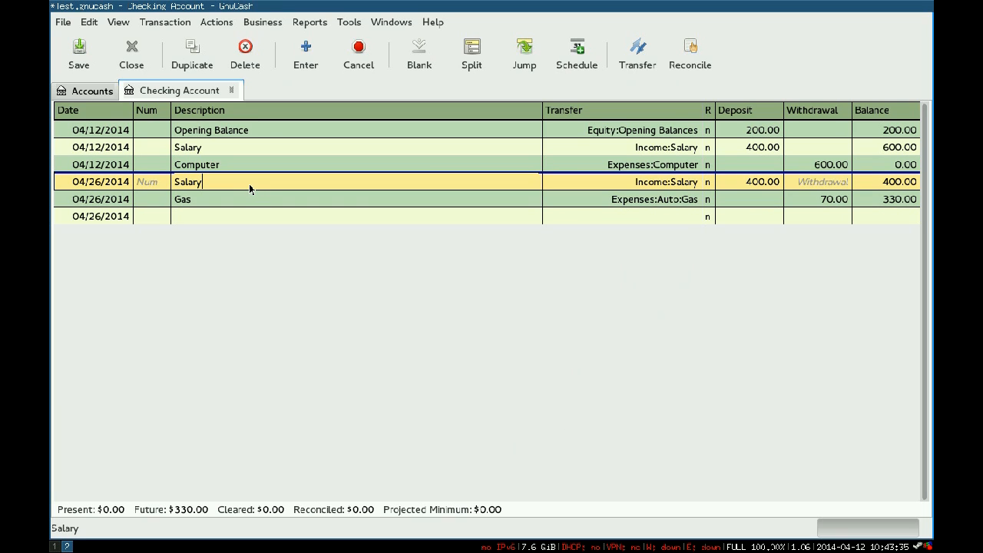
pyautogui.click(306, 201)
pyautogui.click(291, 180)
pyautogui.click(223, 127)
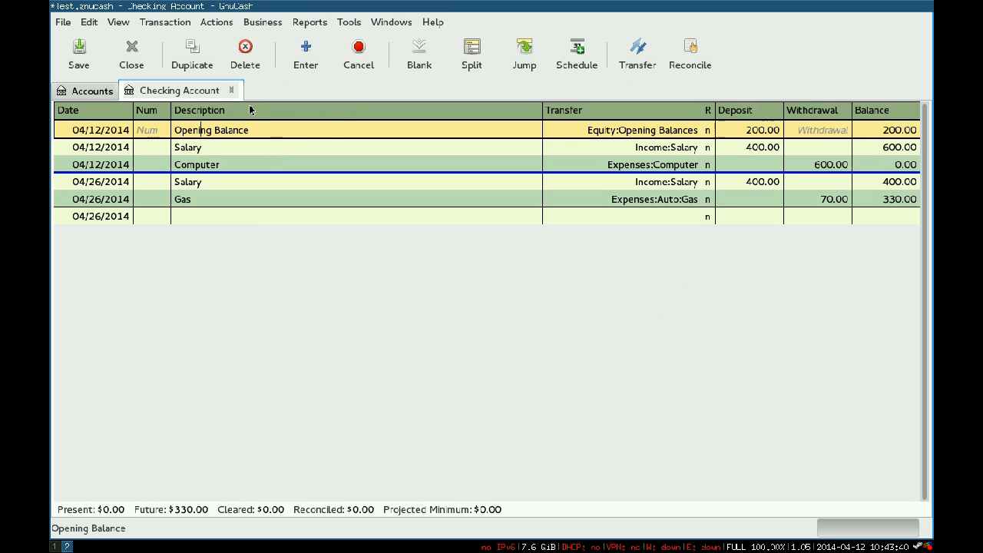
# Step: Create a new budget and expand its Expenses and Auto accounts
pyautogui.click(218, 26)
pyautogui.moveTo(251, 81)
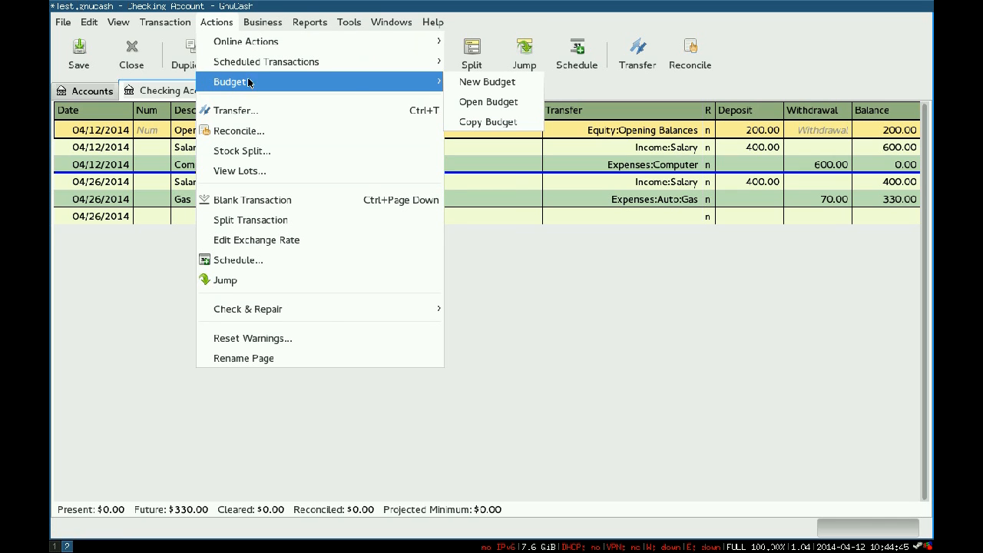
pyautogui.click(472, 80)
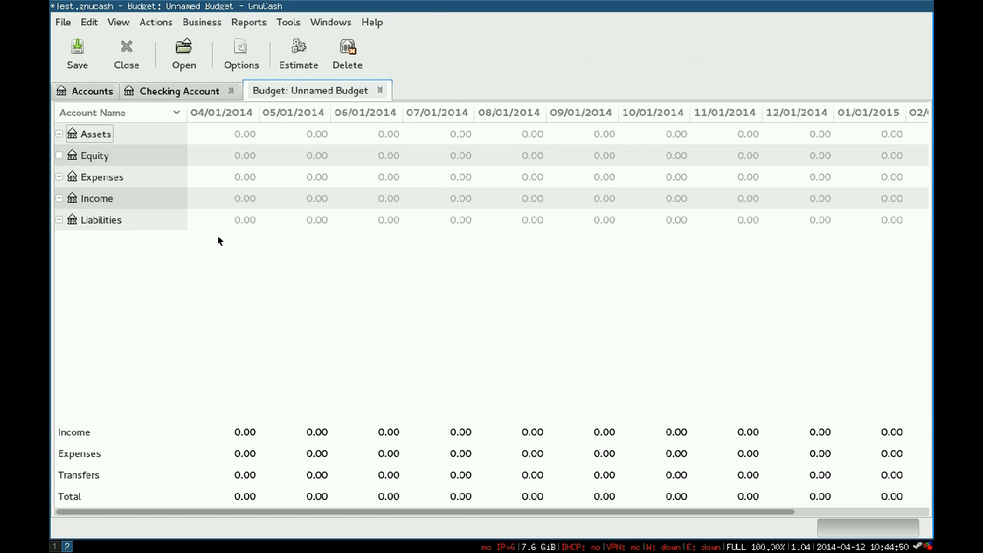
pyautogui.click(60, 135)
pyautogui.click(60, 135)
pyautogui.click(59, 177)
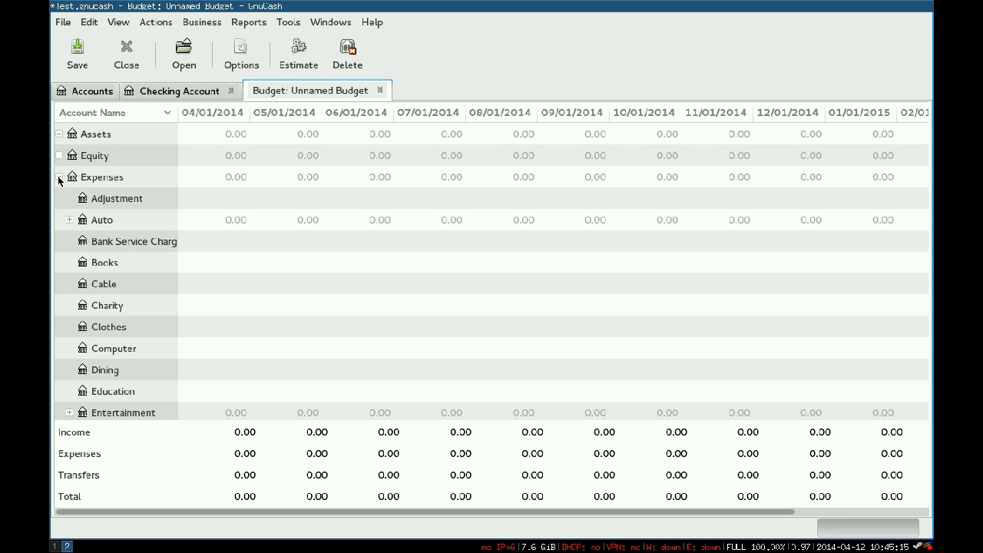
pyautogui.click(70, 219)
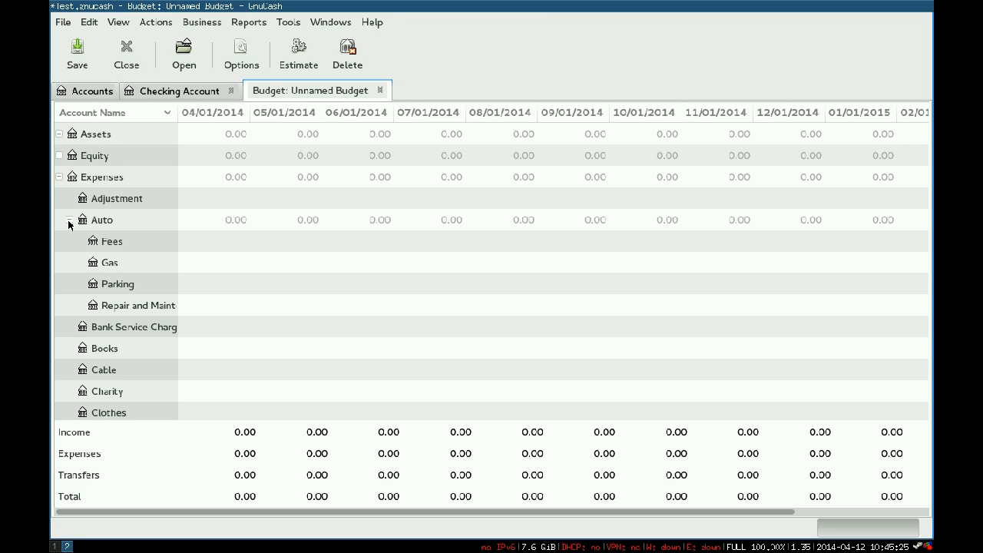
# Step: Budget 100 for Auto Gas in each of the periods from 04/01/2014 to 07/01/2014
pyautogui.click(205, 262)
pyautogui.click(205, 262)
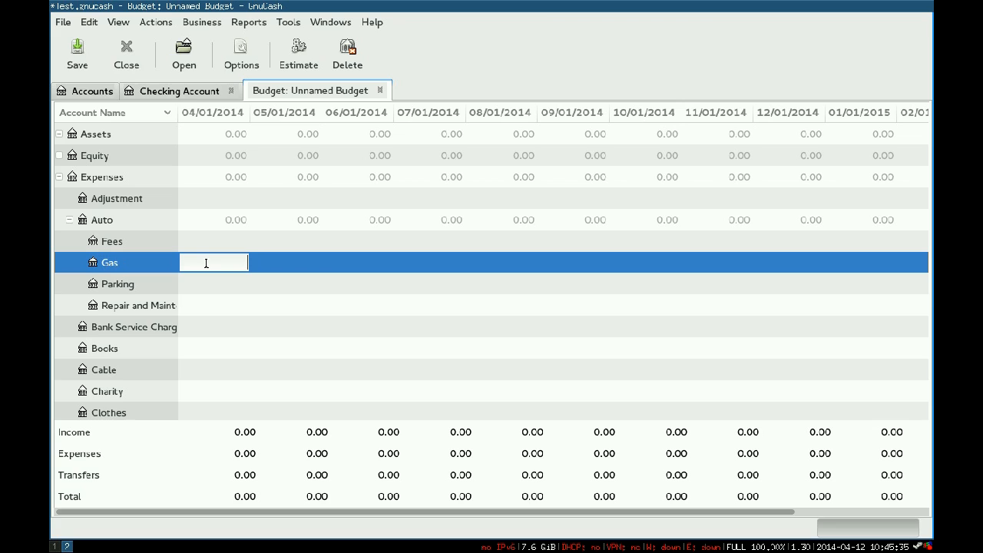
pyautogui.write('100')
pyautogui.press('Return')
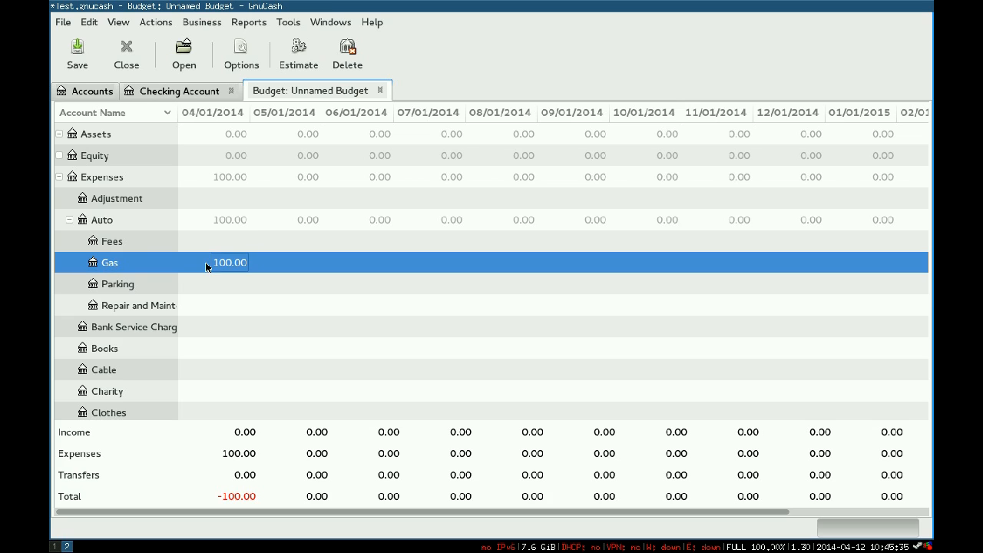
pyautogui.click(289, 265)
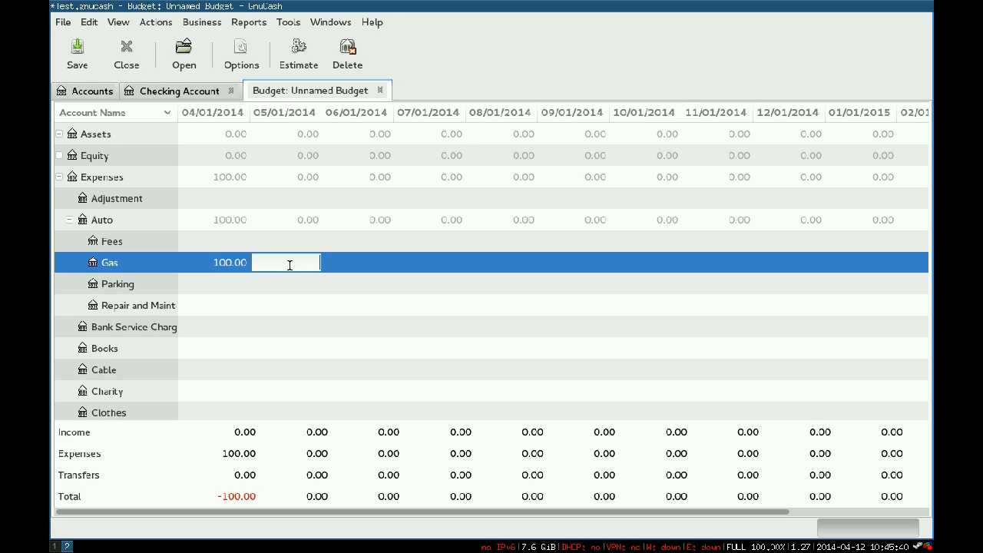
pyautogui.write('100')
pyautogui.press('Tab')
pyautogui.write('100')
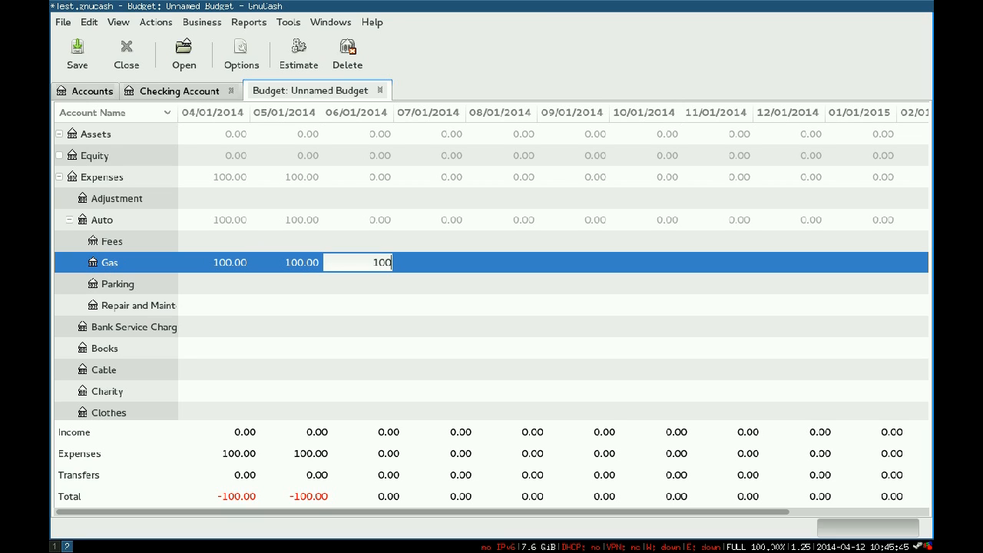
pyautogui.click(454, 264)
pyautogui.write('100')
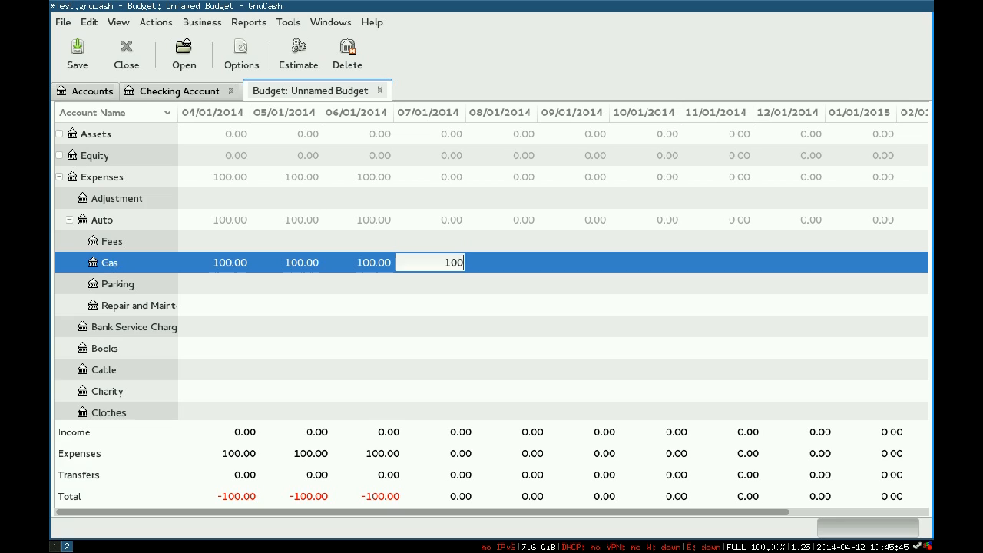
pyautogui.click(480, 261)
# Step: For the 04/01/2014 period, budget 20 for Auto Fees and 50 for Parking
pyautogui.click(204, 243)
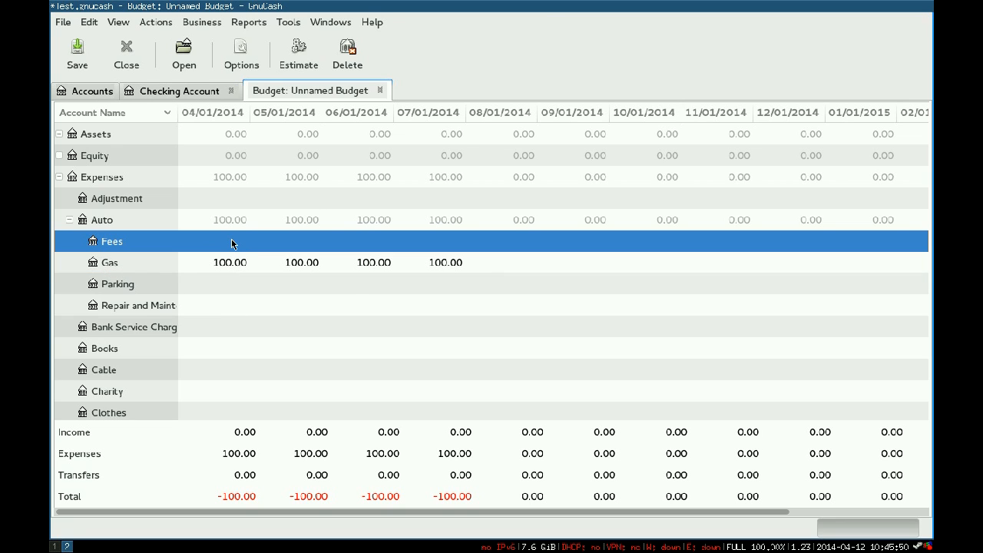
pyautogui.click(231, 240)
pyautogui.write('2')
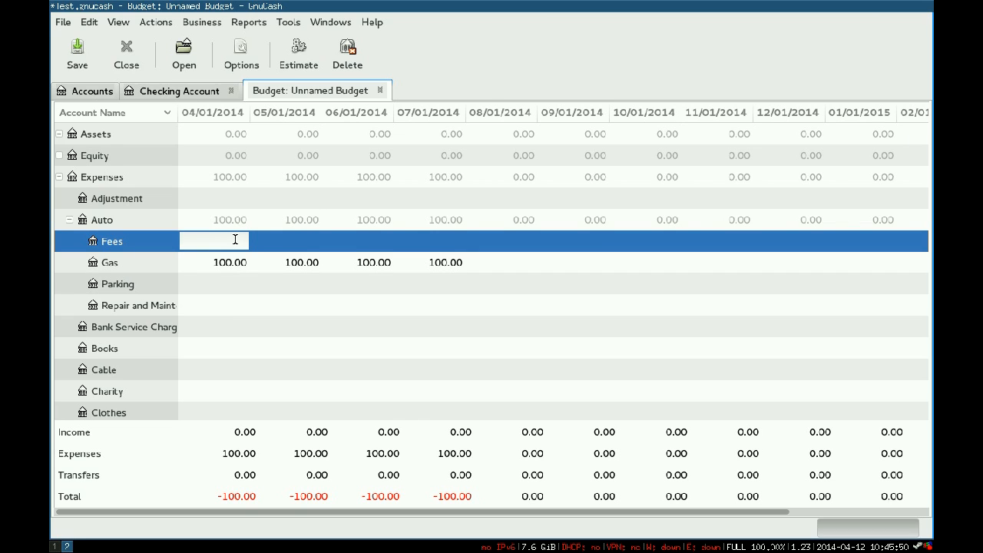
pyautogui.write('0')
pyautogui.press('Tab')
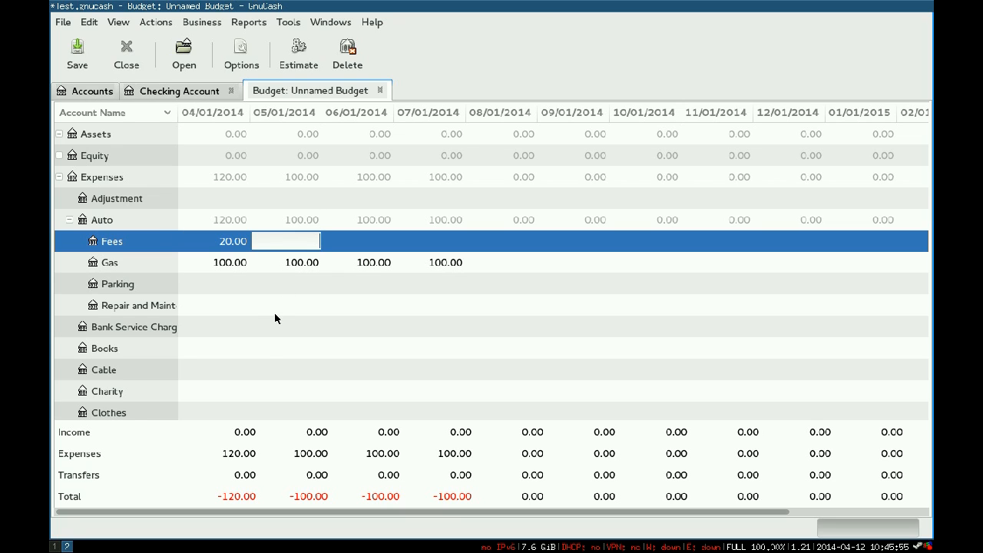
pyautogui.click(237, 284)
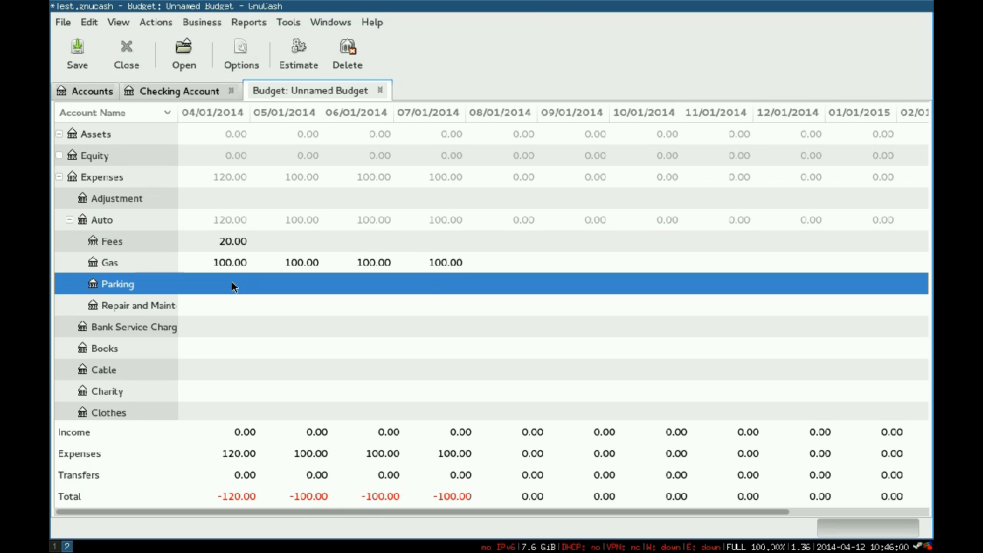
pyautogui.click(232, 283)
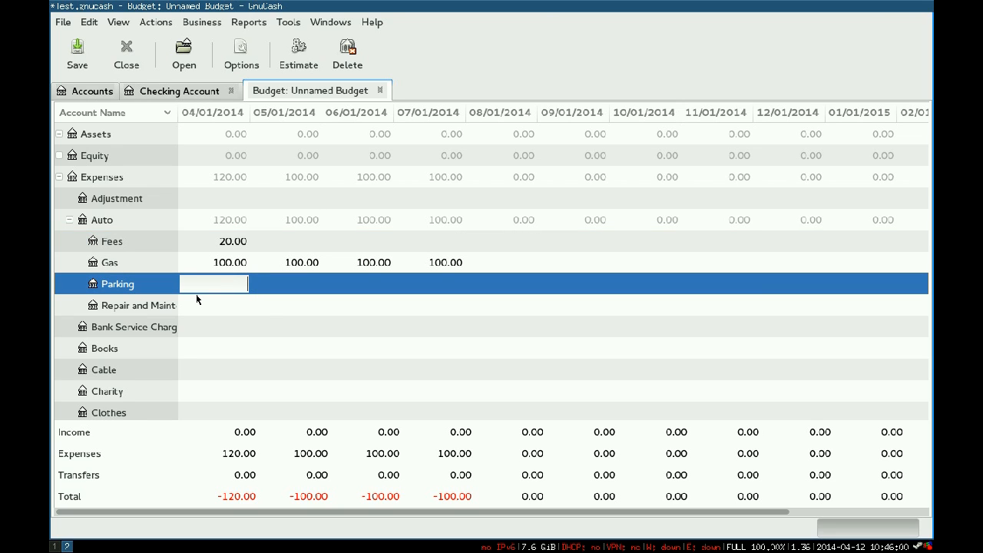
pyautogui.write('50')
# Step: Budget 100 for Auto Repair and Maintenance in the 04/01/2014 and 05/01/2014 periods
pyautogui.click(224, 310)
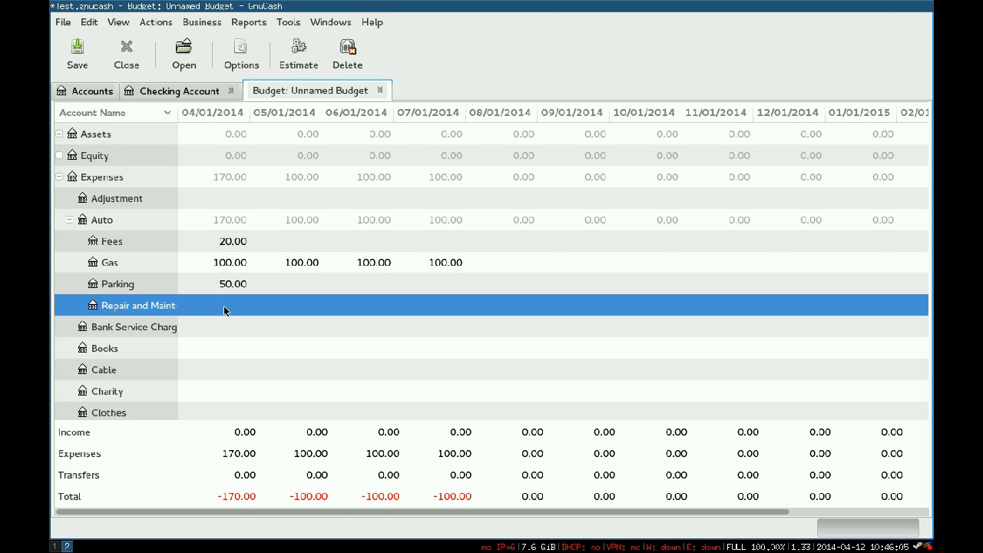
pyautogui.click(224, 310)
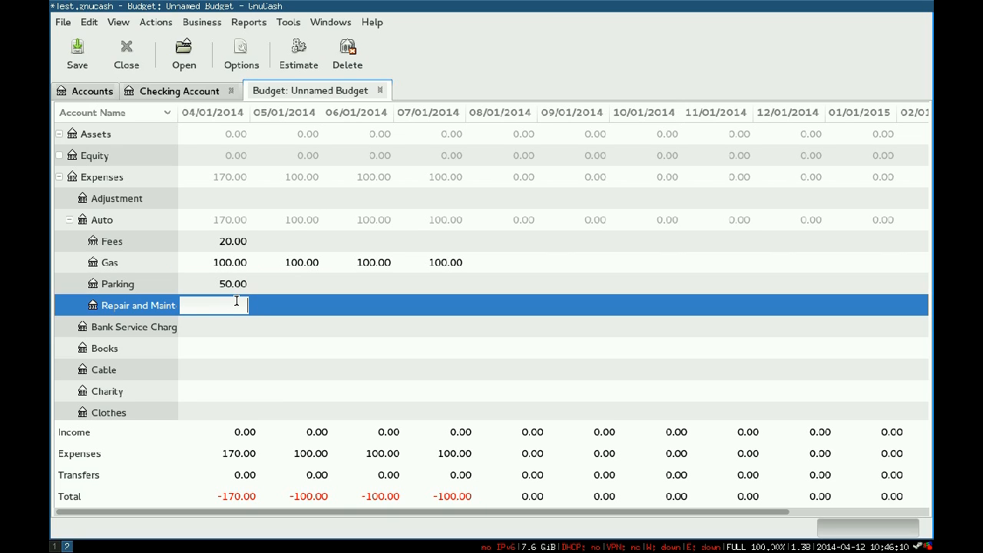
pyautogui.write('100')
pyautogui.click(284, 305)
pyautogui.write('100')
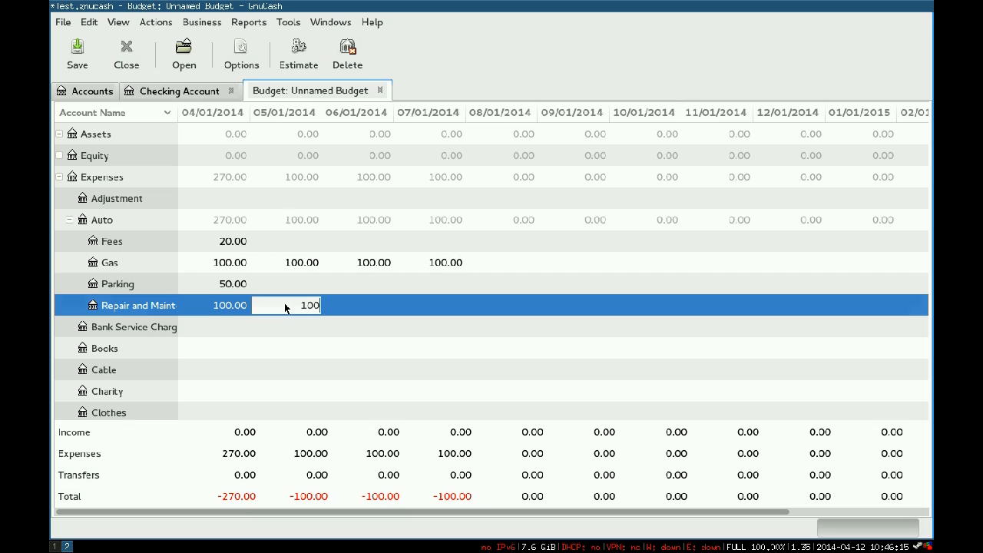
pyautogui.press('Return')
# Step: Budget 50 for Auto Parking in each of the periods from 05/01/2014 to 07/01/2014
pyautogui.click(297, 284)
pyautogui.click(284, 283)
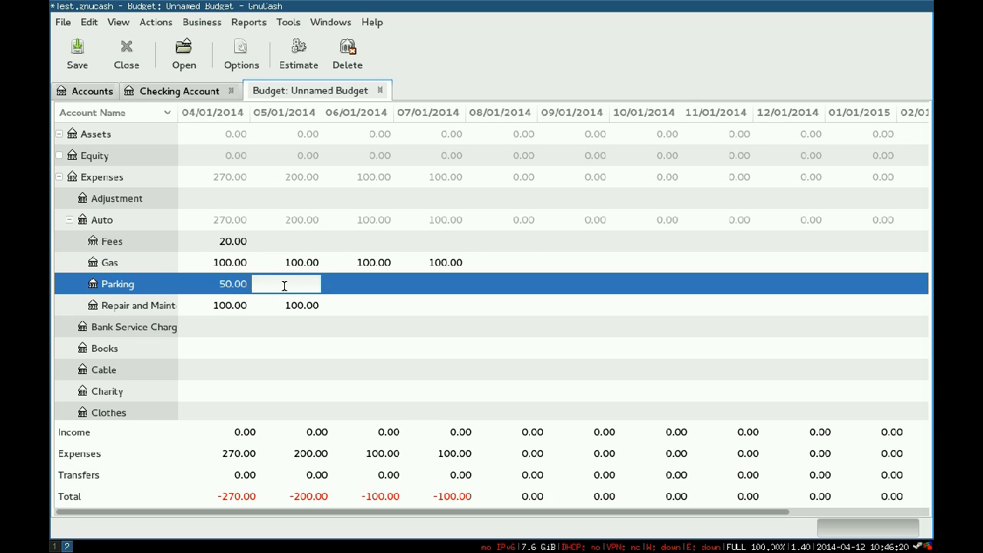
pyautogui.write('50')
pyautogui.click(318, 243)
pyautogui.click(355, 284)
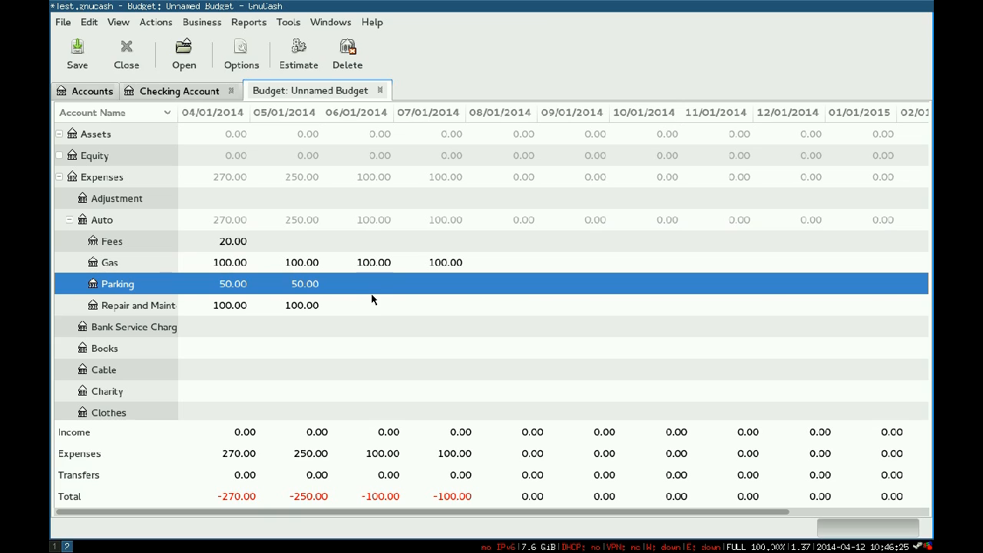
pyautogui.click(375, 284)
pyautogui.write('50')
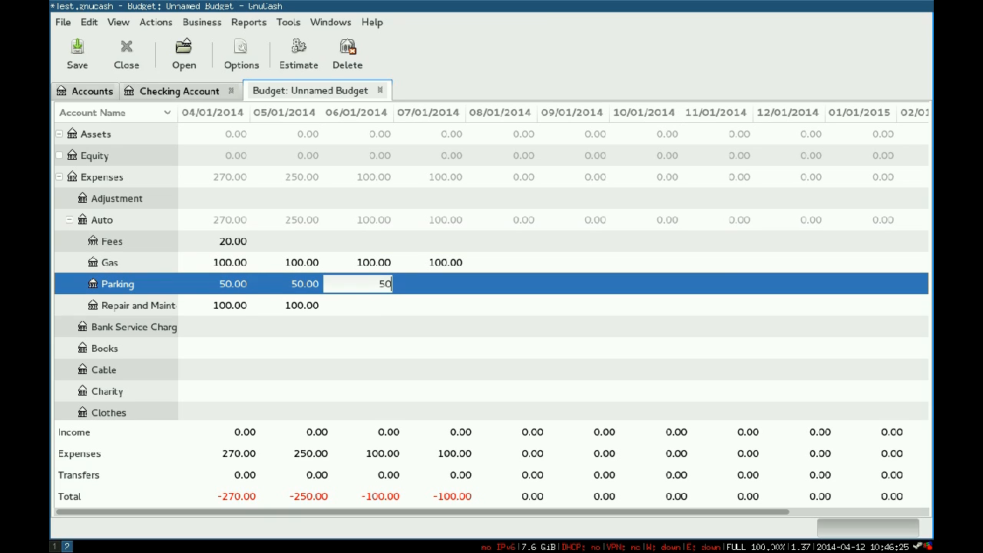
pyautogui.click(458, 289)
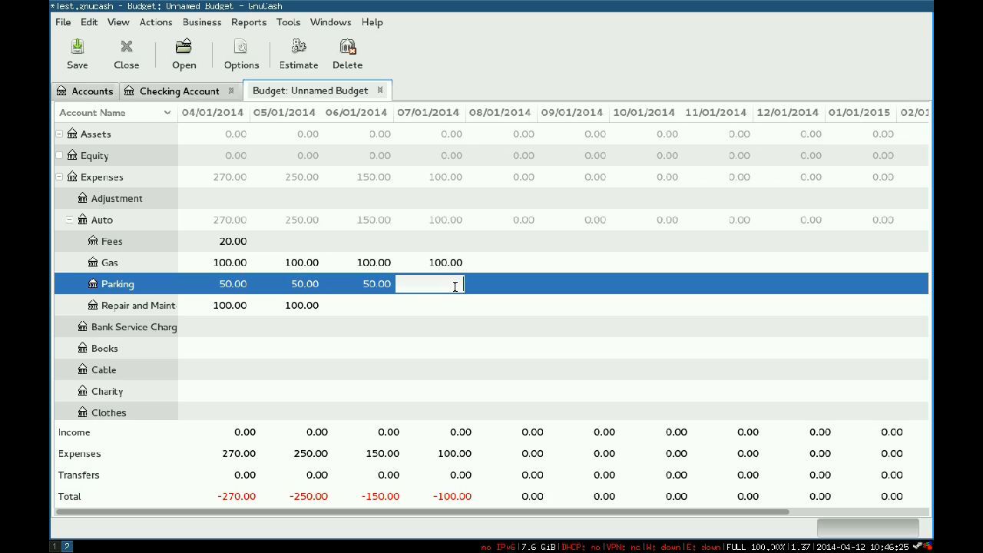
pyautogui.write('50')
# Step: Budget 100 for Auto Repair and Maintenance in the 06/01/2014 and 07/01/2014 periods
pyautogui.click(370, 307)
pyautogui.click(370, 307)
pyautogui.write('100')
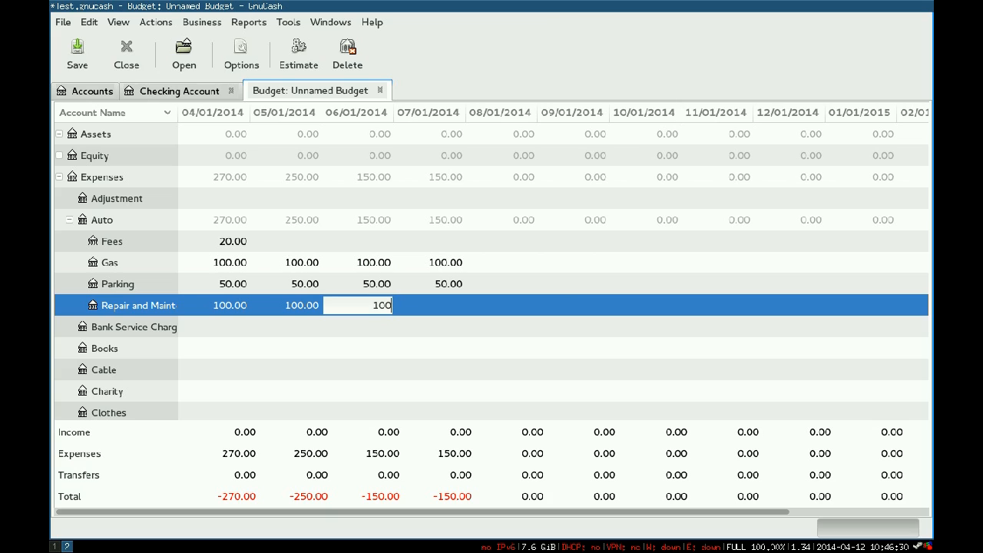
pyautogui.click(427, 306)
pyautogui.write('100')
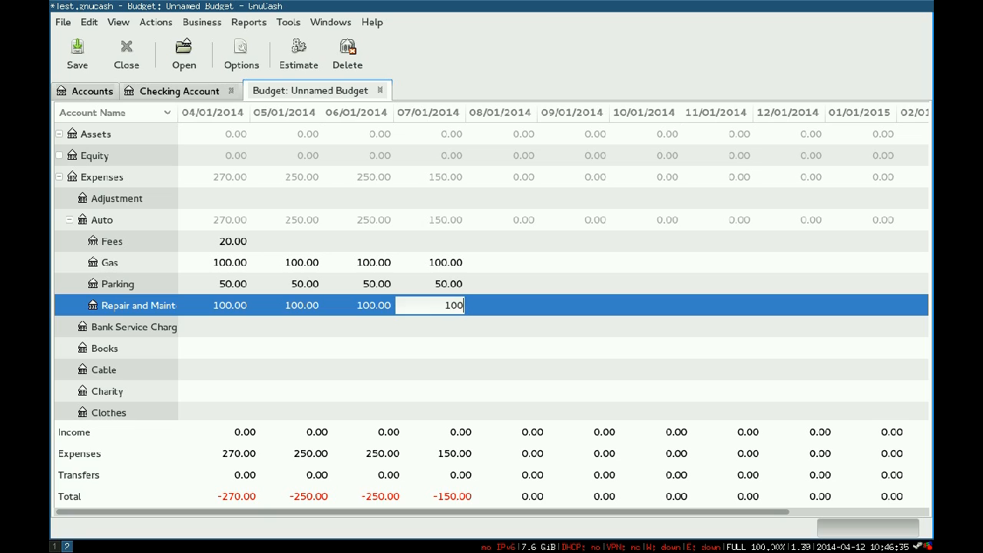
pyautogui.press('Return')
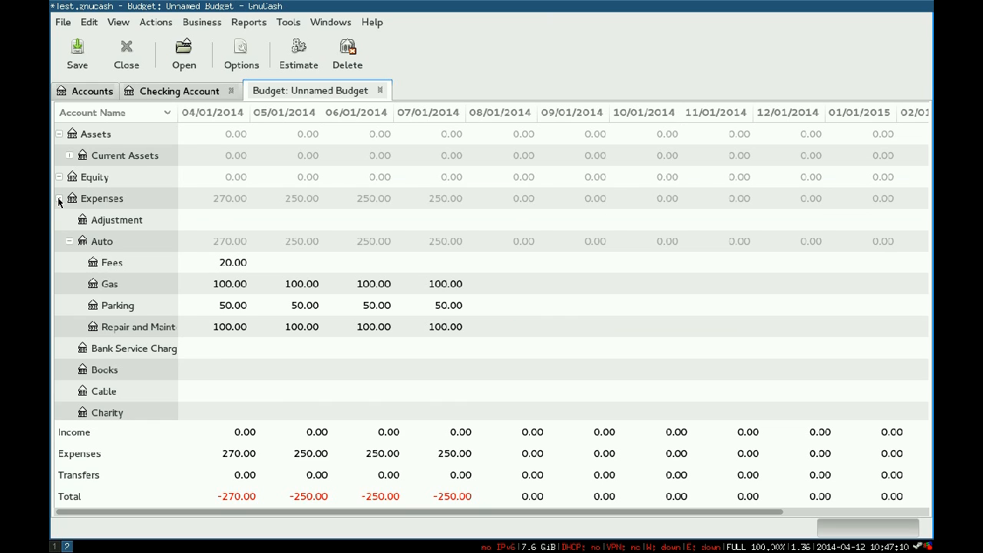
# Step: Under Income, budget 800 for Salary in the 04/01/2014 and 05/01/2014 periods
pyautogui.click(59, 199)
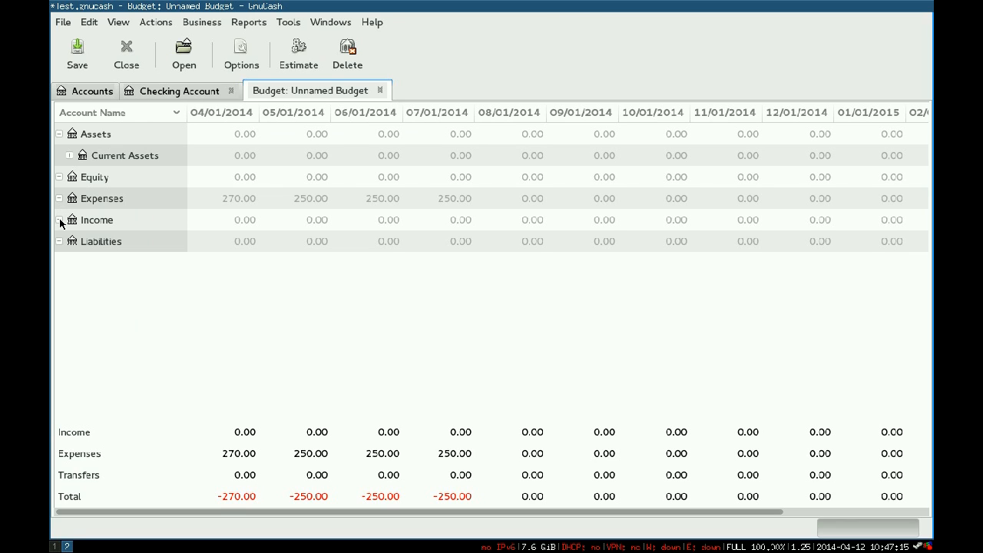
pyautogui.click(59, 221)
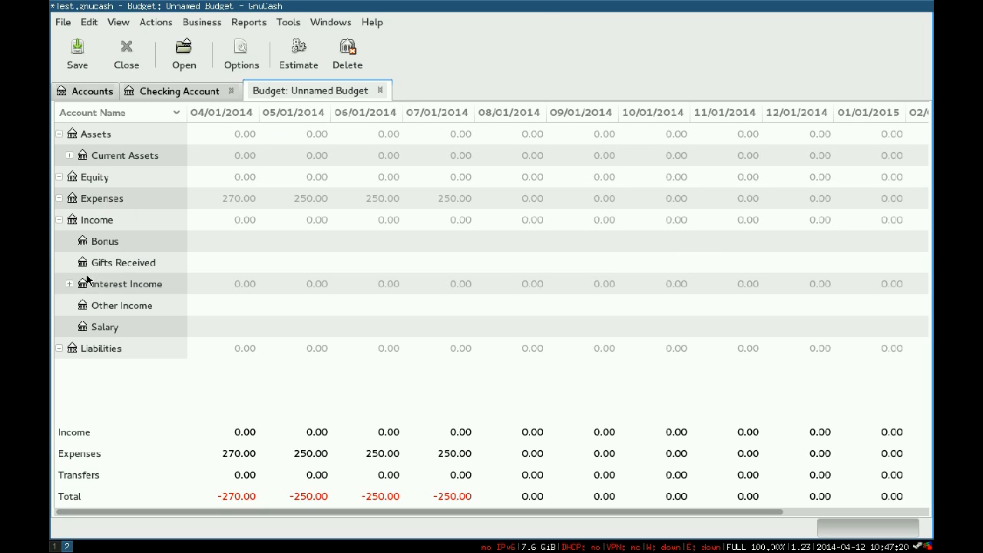
pyautogui.click(226, 329)
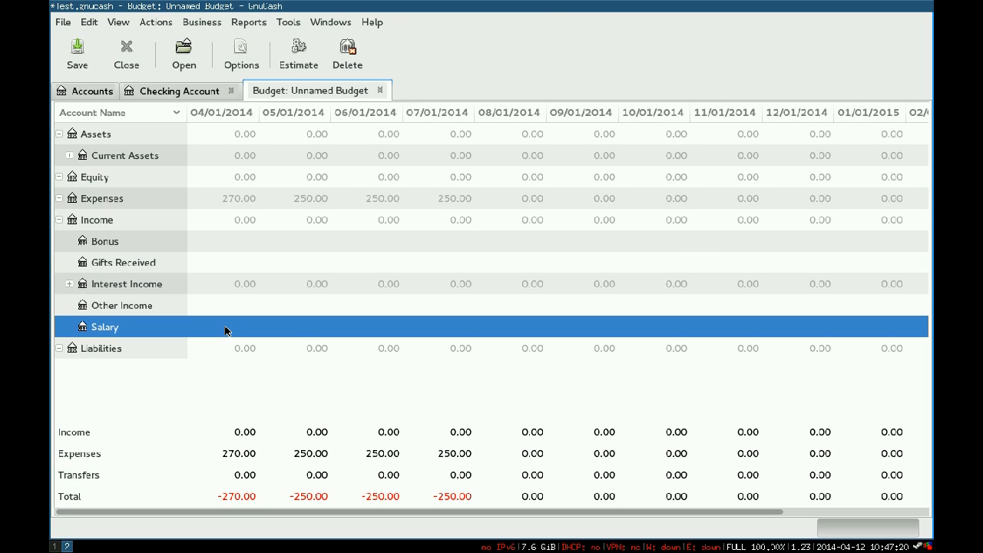
pyautogui.click(225, 328)
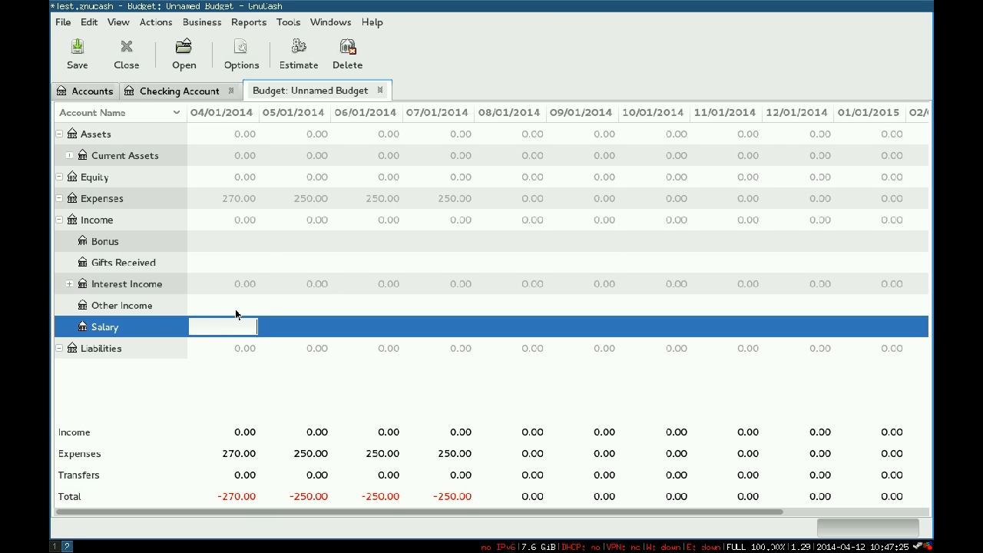
pyautogui.write('800')
pyautogui.click(279, 334)
pyautogui.write('800')
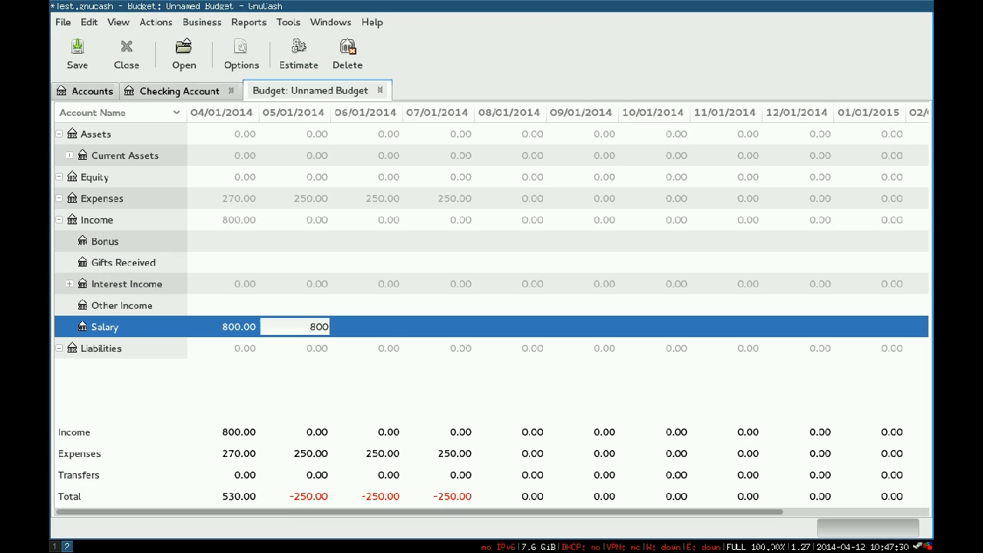
# Step: Budget 800 for Salary in the 06/01/2014 and 07/01/2014 periods as well
pyautogui.click(383, 318)
pyautogui.write('800')
pyautogui.click(441, 320)
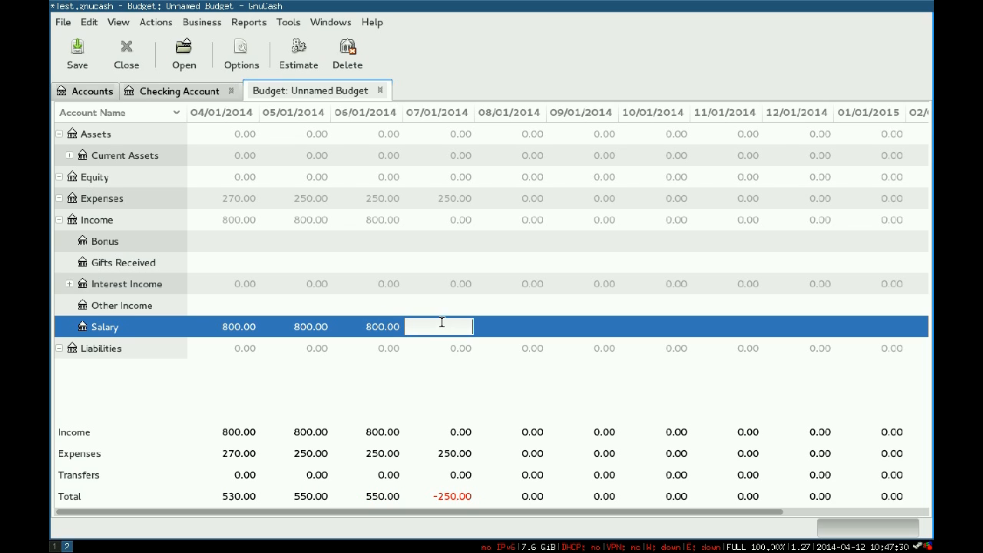
pyautogui.write('8-0')
pyautogui.press('BackSpace')
pyautogui.press('BackSpace')
pyautogui.write('00')
pyautogui.press('Return')
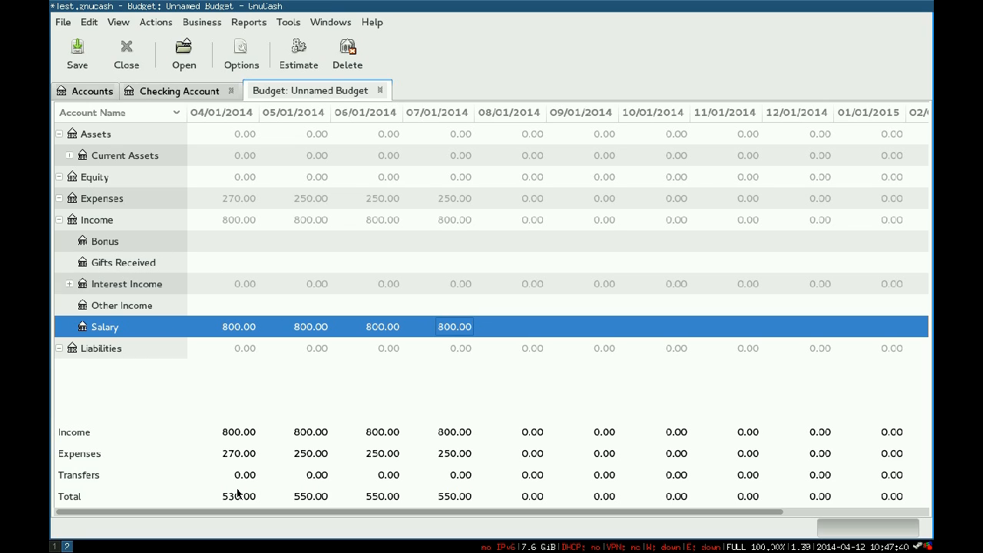
# Step: Collapse the Income accounts and expand the Expenses accounts to review the budget
pyautogui.click(60, 222)
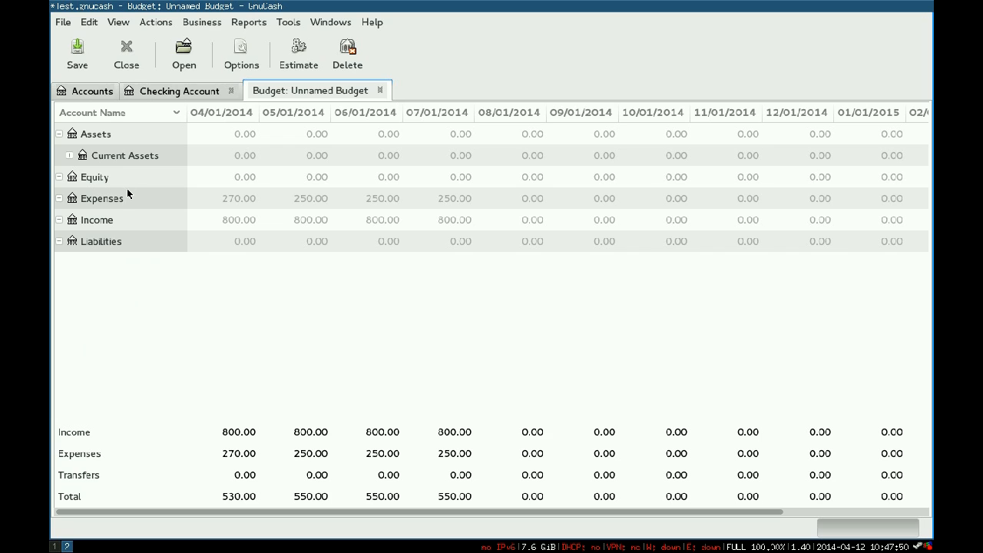
pyautogui.click(60, 199)
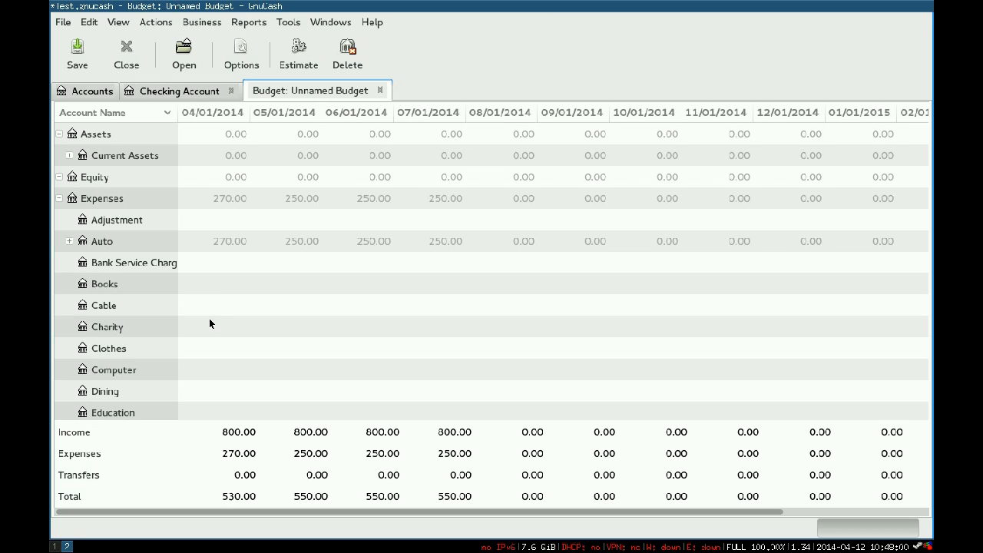
# Step: Save the book and budget 200 for Groceries in the 04/01/2014 and 05/01/2014 periods
pyautogui.hotkey('ctrl', 's')
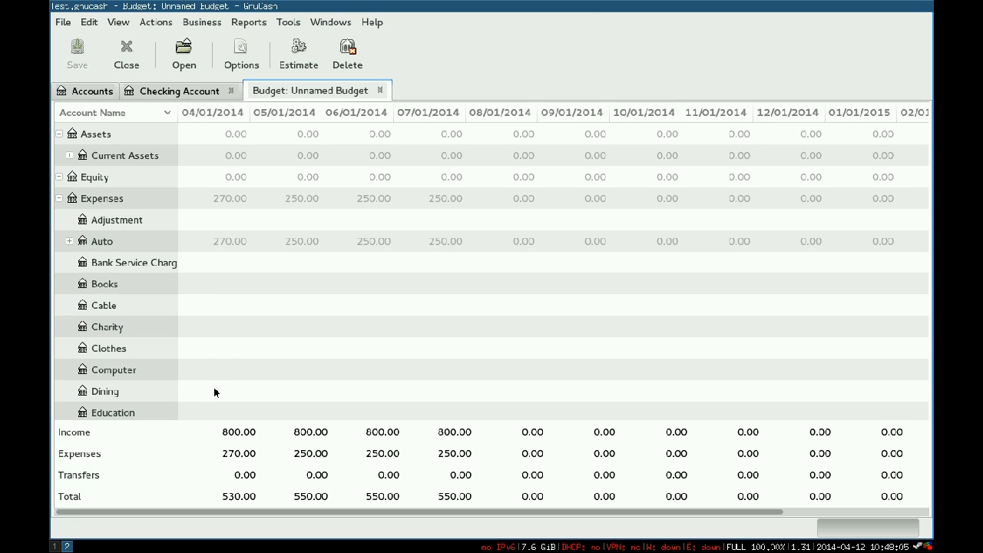
pyautogui.scroll(-3, 213, 392)
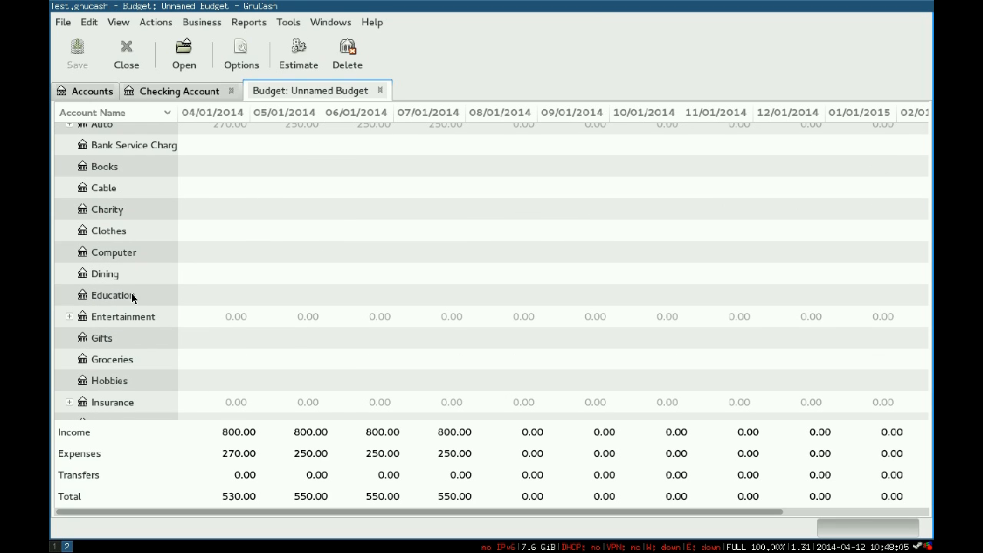
pyautogui.scroll(-1, 145, 319)
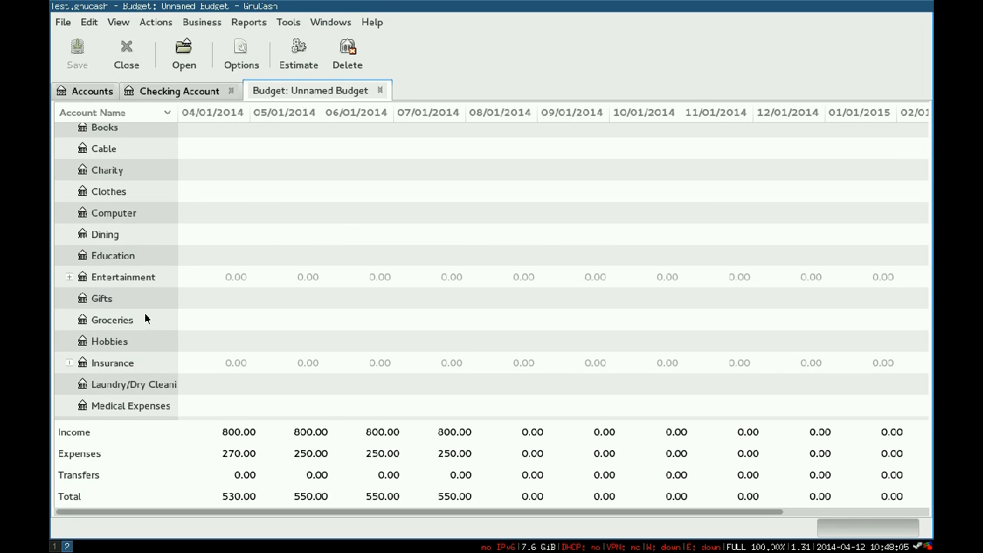
pyautogui.click(202, 321)
pyautogui.click(210, 322)
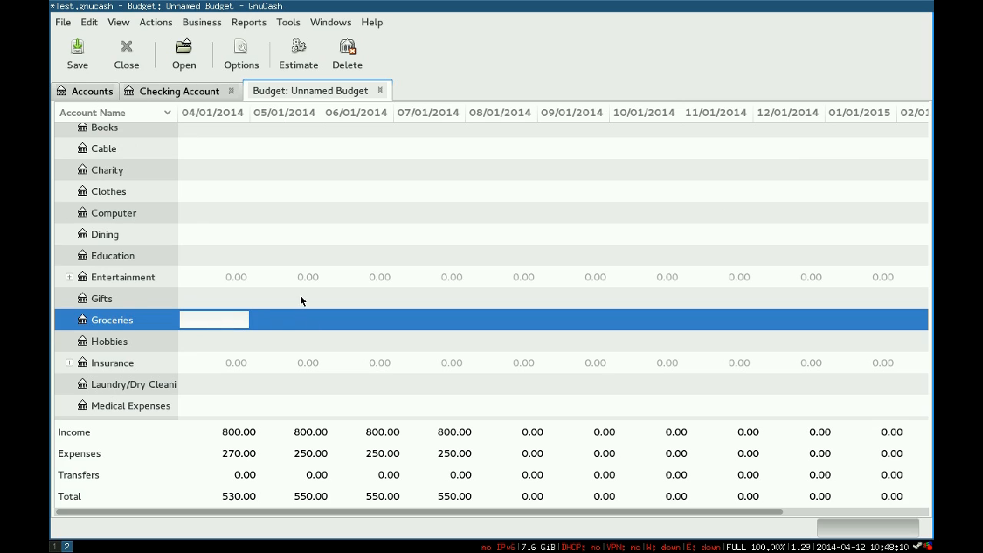
pyautogui.write('200')
pyautogui.click(303, 320)
pyautogui.write('2000')
pyautogui.press('BackSpace')
# Step: Budget 200 for Groceries in the 06/01/2014 and 07/01/2014 periods as well
pyautogui.click(380, 324)
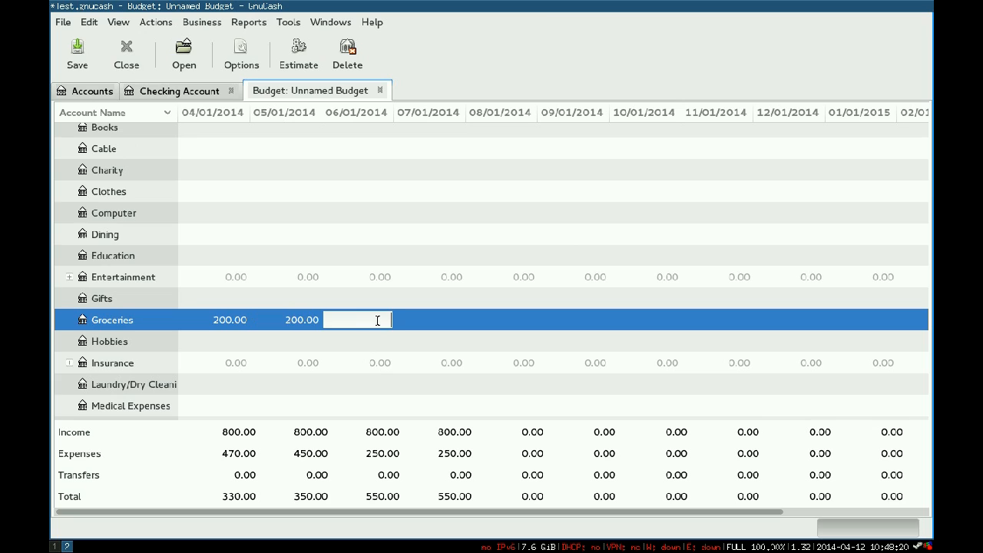
pyautogui.write('200')
pyautogui.click(431, 321)
pyautogui.write('200')
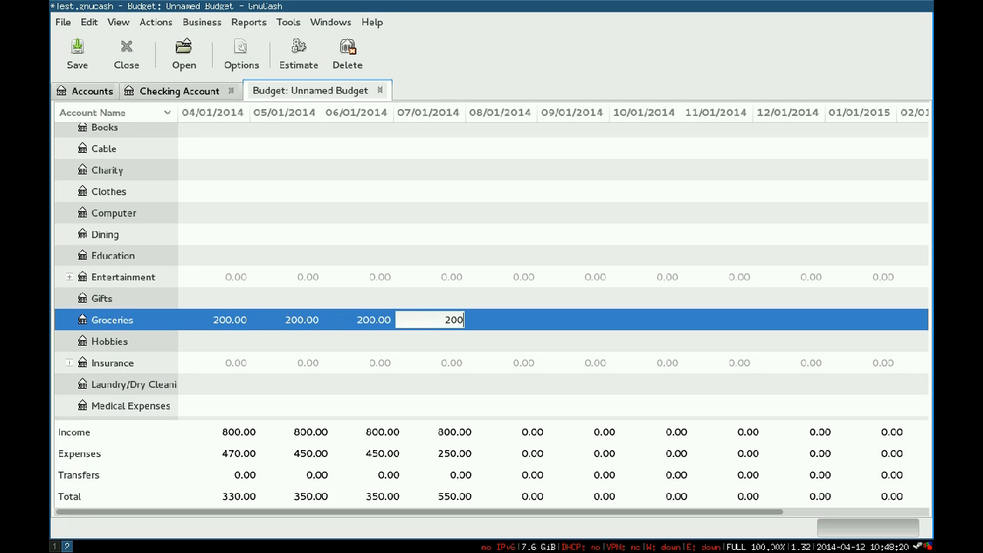
pyautogui.press('Return')
# Step: Look through the Auto, Health and Life Insurance accounts under Insurance and collapse the group again
pyautogui.scroll(-1, 255, 355)
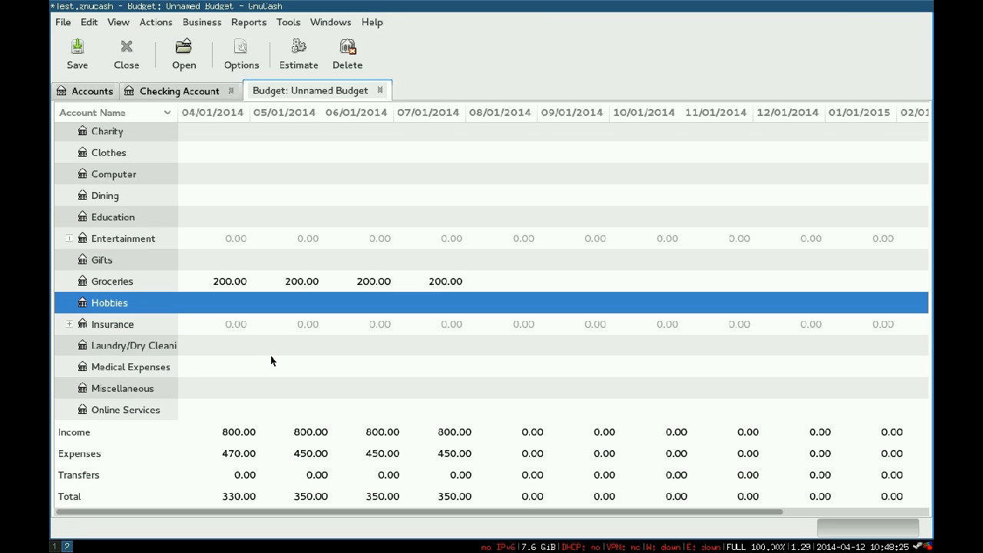
pyautogui.scroll(-1, 220, 340)
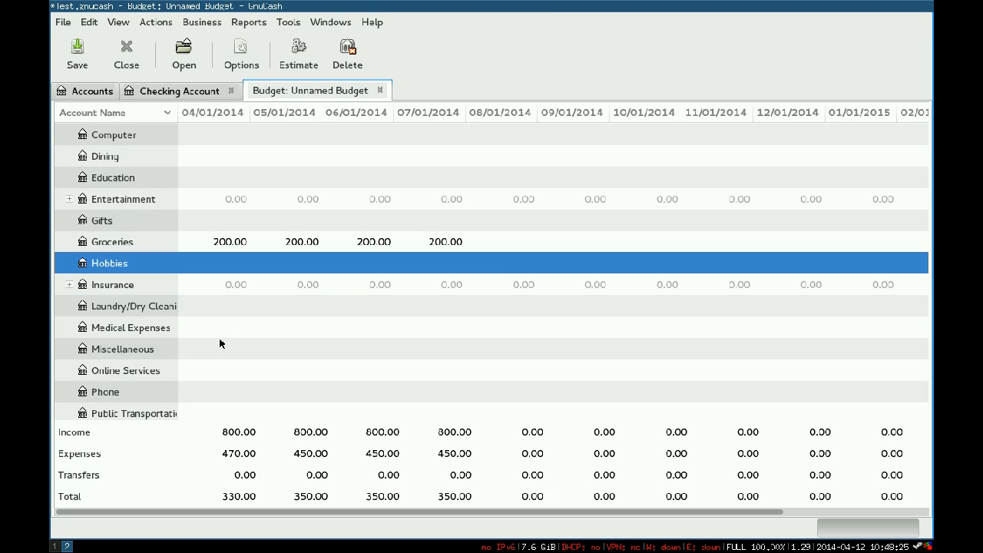
pyautogui.click(69, 285)
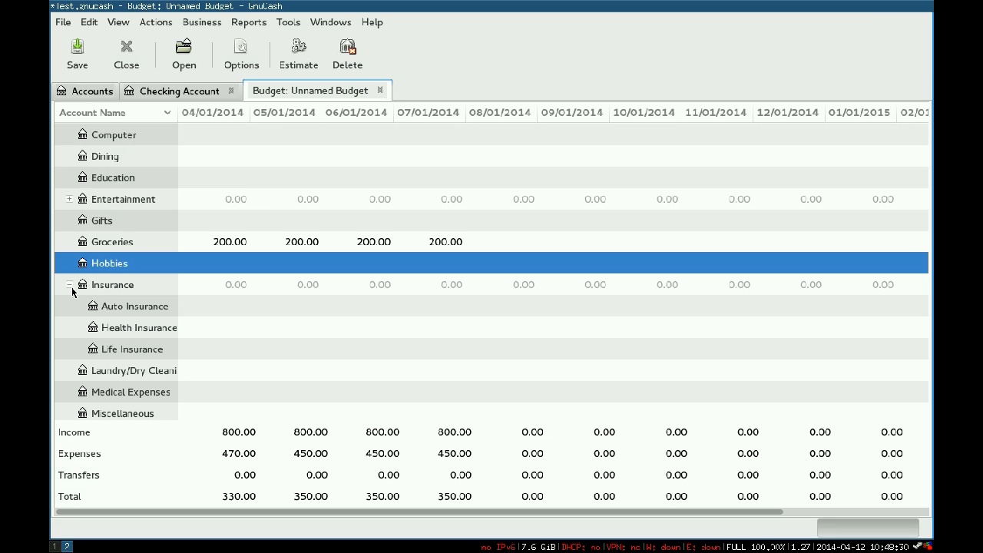
pyautogui.click(208, 313)
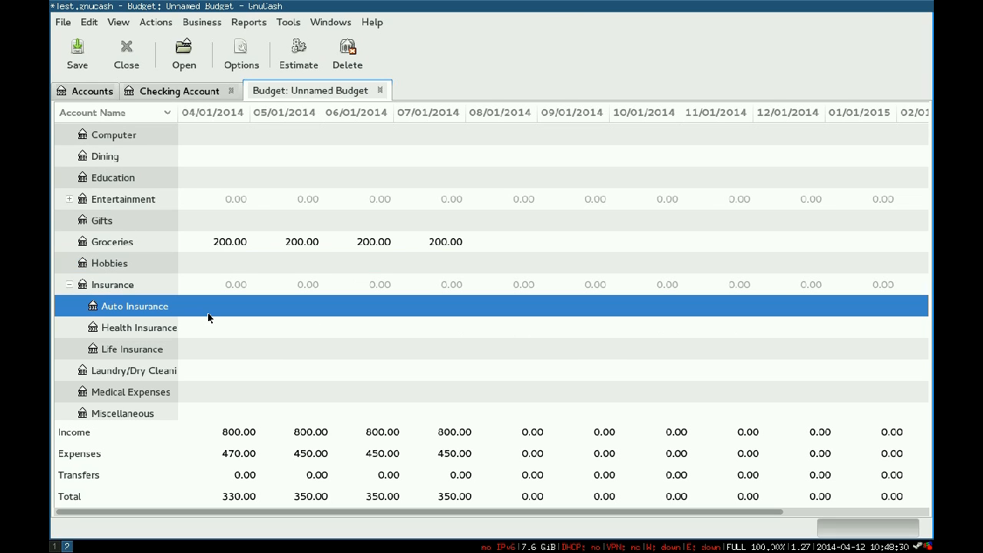
pyautogui.click(212, 332)
pyautogui.click(213, 346)
pyautogui.click(211, 327)
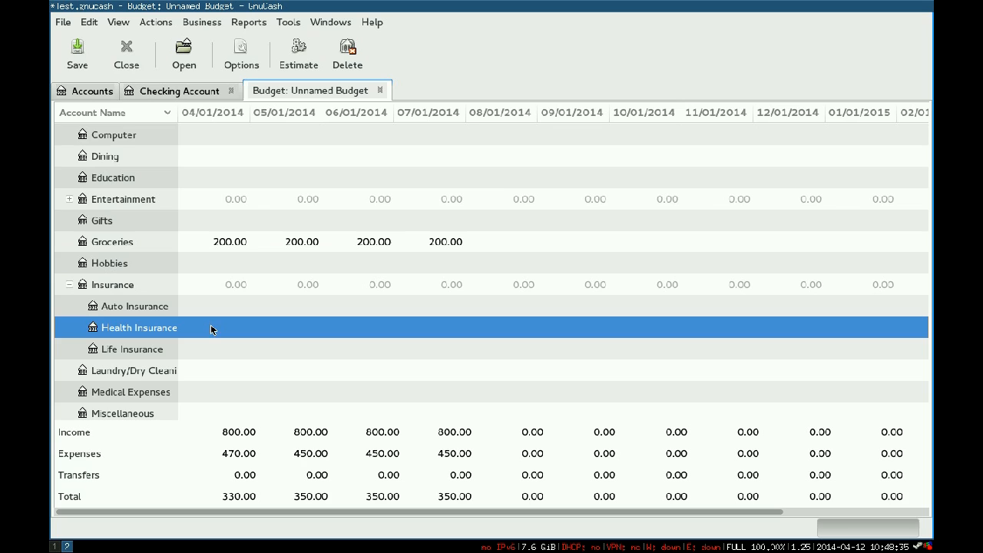
pyautogui.click(215, 309)
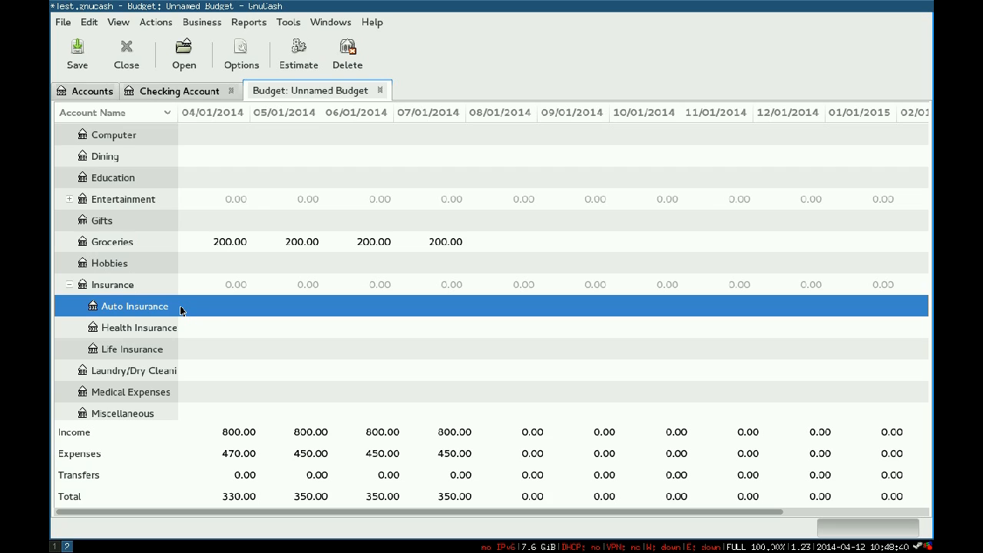
pyautogui.click(69, 284)
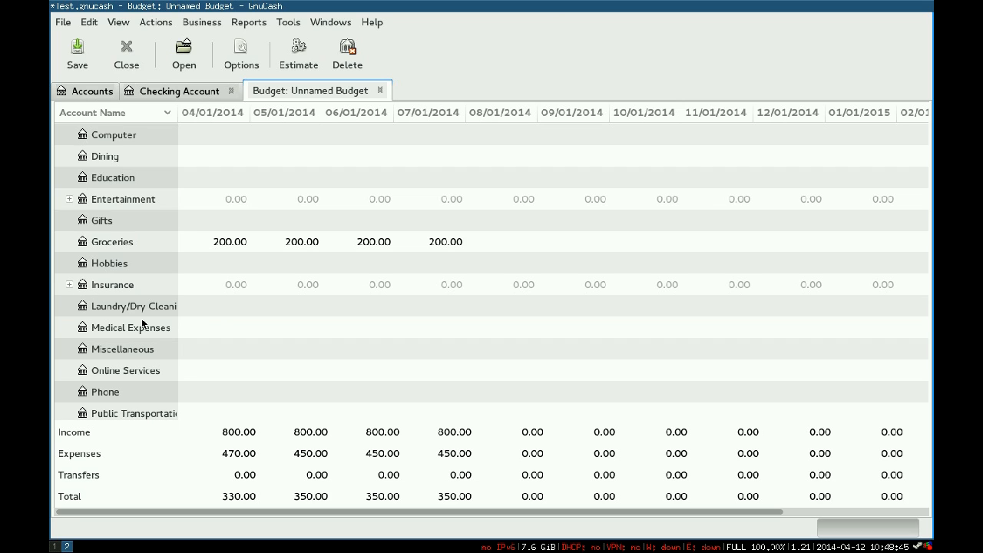
pyautogui.click(160, 335)
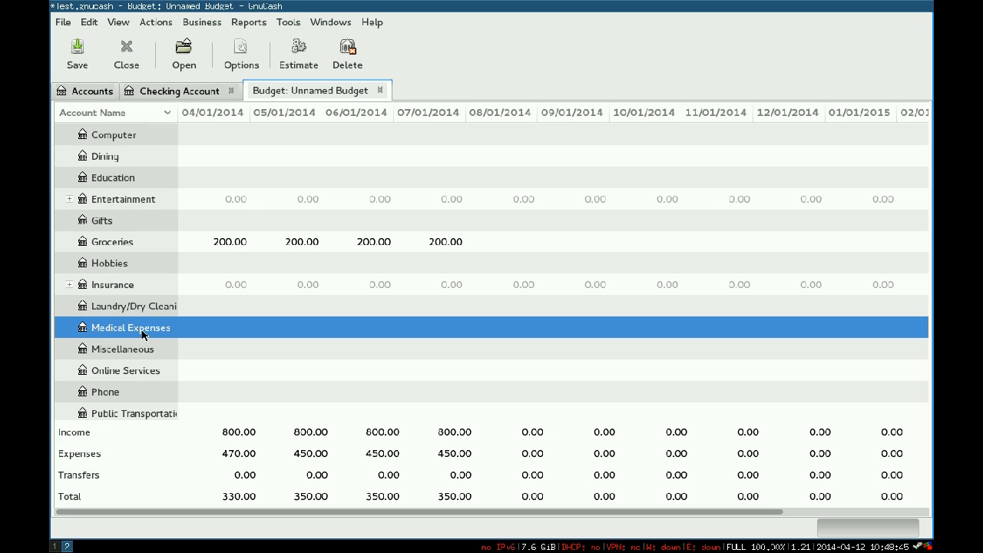
pyautogui.scroll(-1, 199, 329)
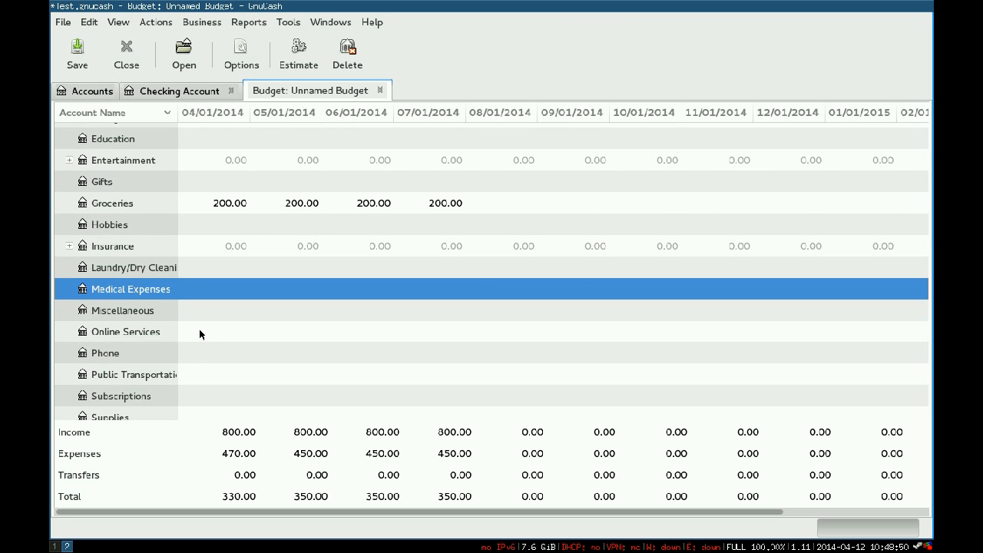
pyautogui.scroll(-1, 196, 324)
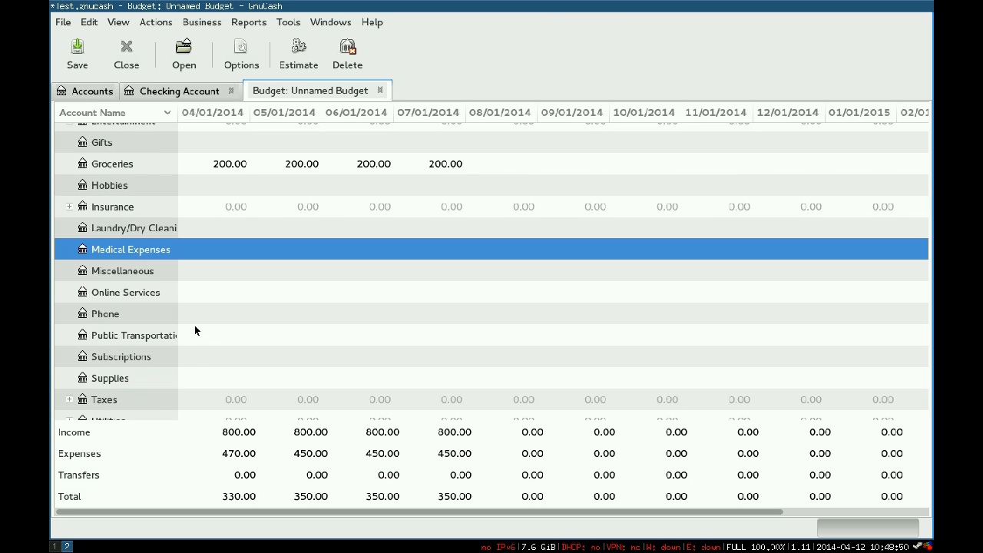
pyautogui.click(213, 254)
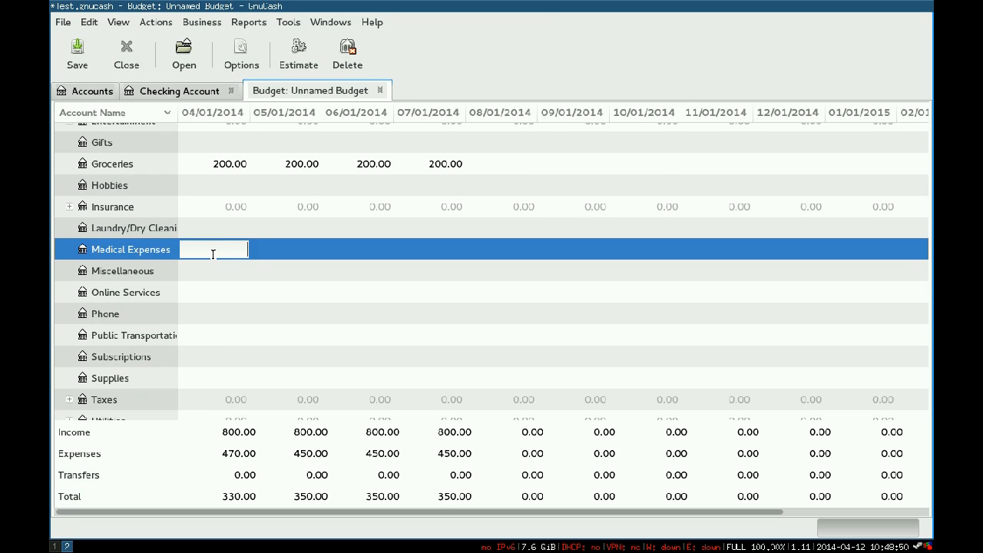
pyautogui.write('100')
pyautogui.press('BackSpace')
pyautogui.press('BackSpace')
pyautogui.press('BackSpace')
pyautogui.click(261, 311)
# Step: Expand the Utilities accounts and look over the remaining expense accounts in the budget
pyautogui.scroll(-1, 256, 315)
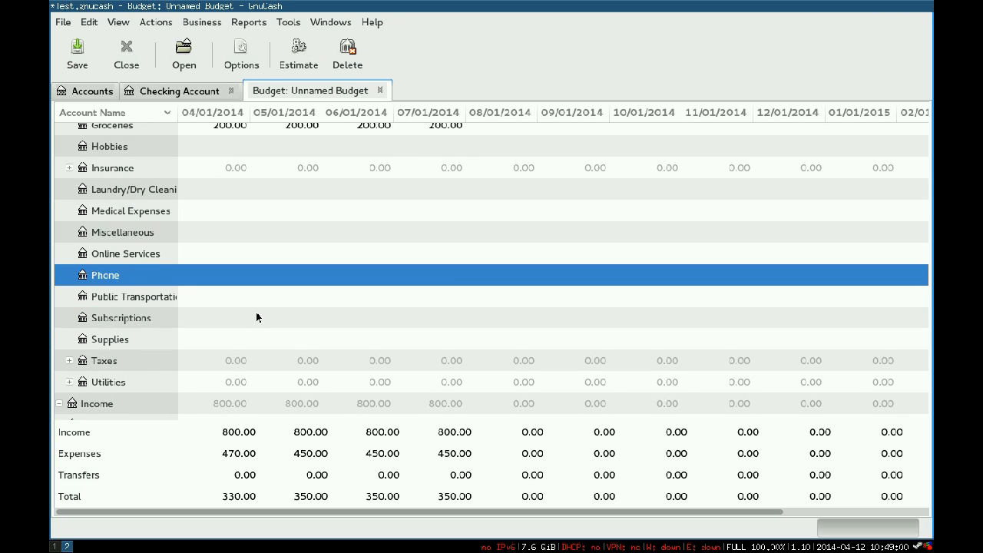
pyautogui.scroll(-1, 257, 316)
pyautogui.click(70, 367)
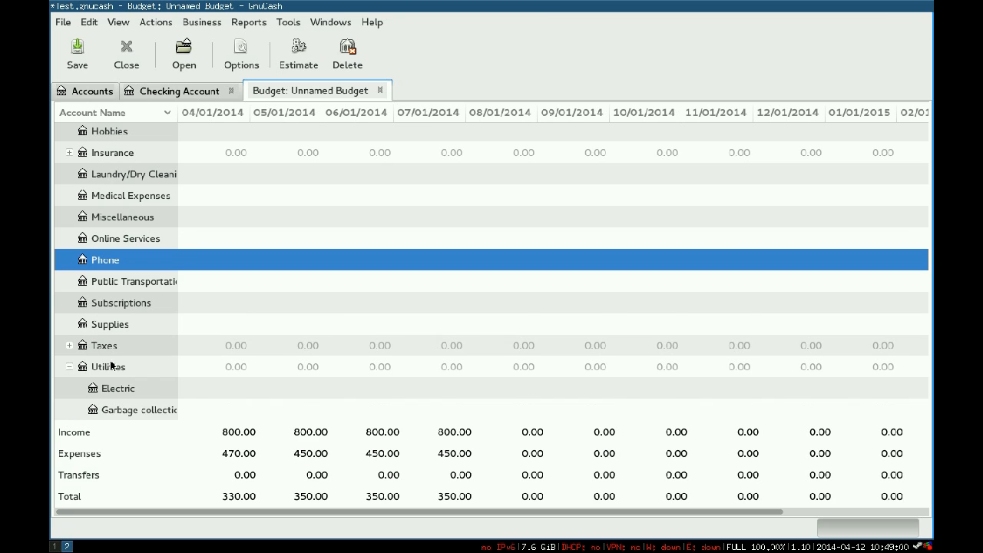
pyautogui.scroll(-2, 150, 357)
pyautogui.scroll(10, 235, 325)
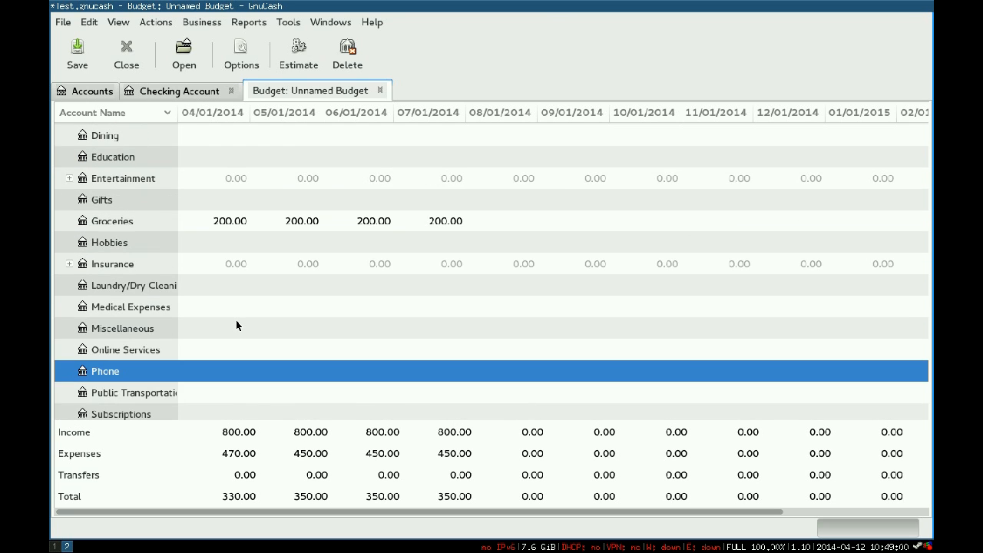
pyautogui.scroll(1, 237, 325)
pyautogui.scroll(-6, 237, 325)
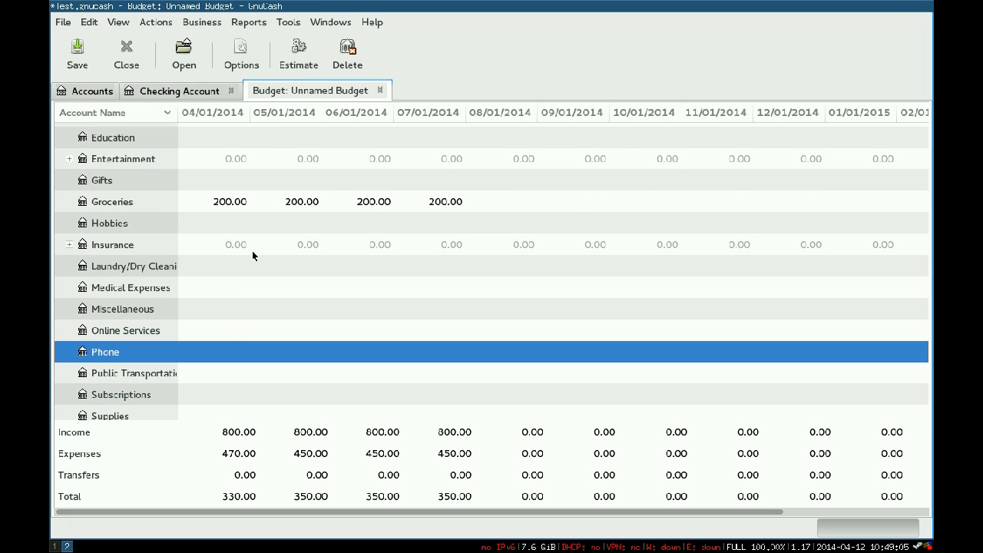
pyautogui.scroll(-1, 264, 244)
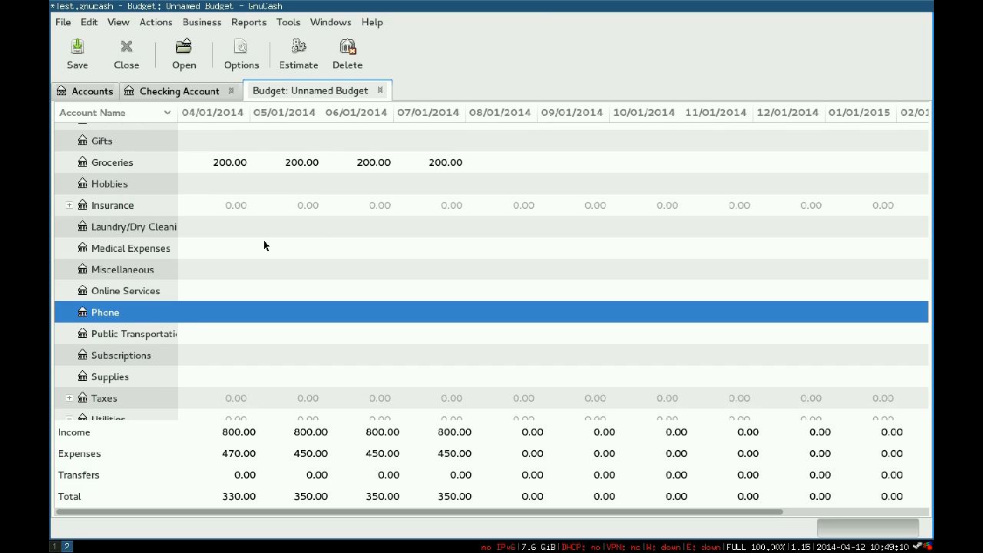
# Step: Estimate budget values for the selected Phone account from past transactions, starting 04/12/2014 with 1 significant digit
pyautogui.scroll(4, 263, 242)
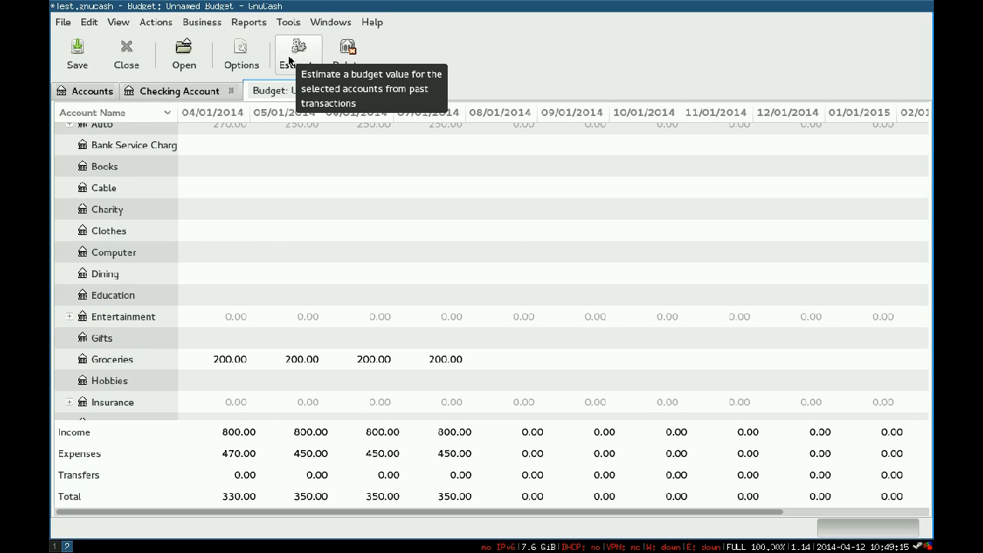
pyautogui.click(291, 61)
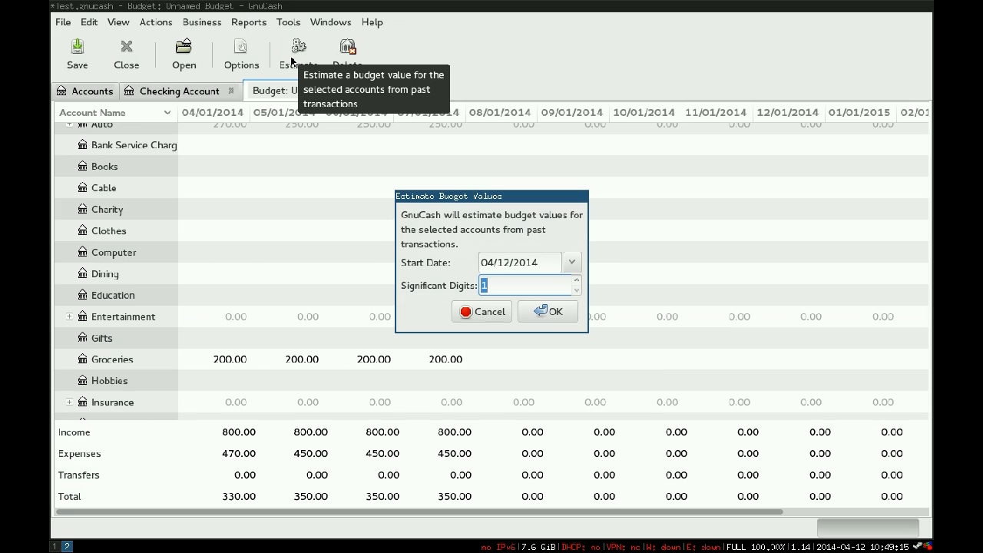
pyautogui.click(545, 315)
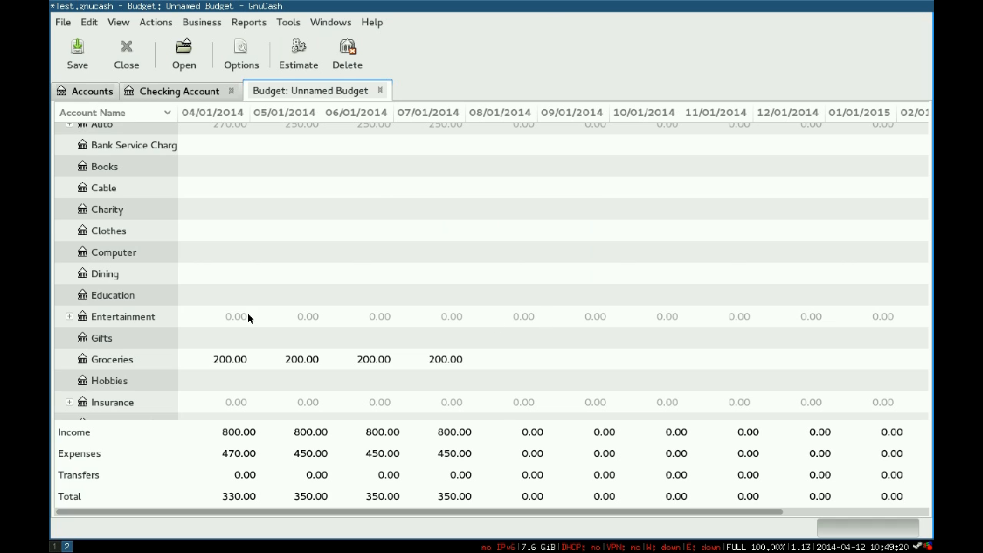
# Step: Save the book and close the Unnamed Budget
pyautogui.scroll(-6, 248, 334)
pyautogui.scroll(-3, 249, 337)
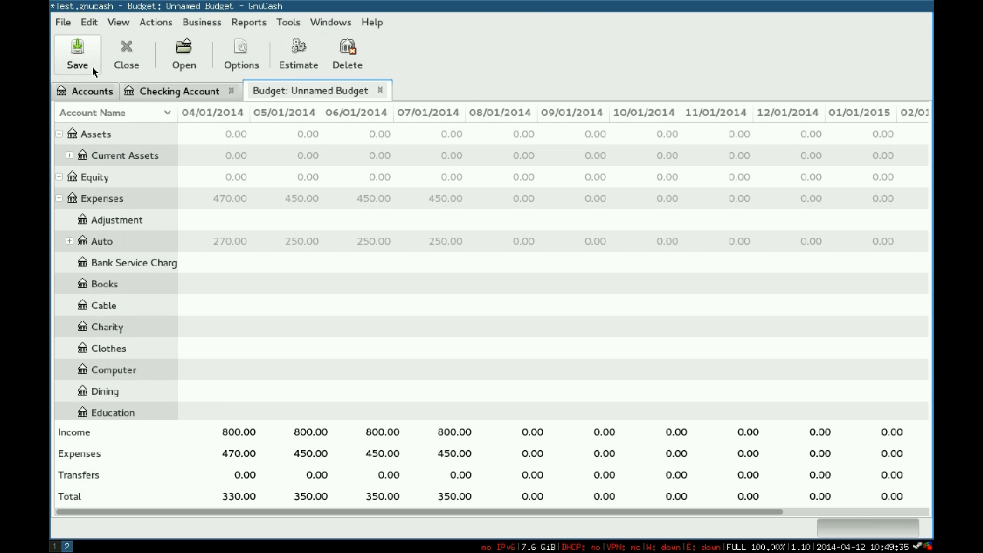
pyautogui.click(76, 58)
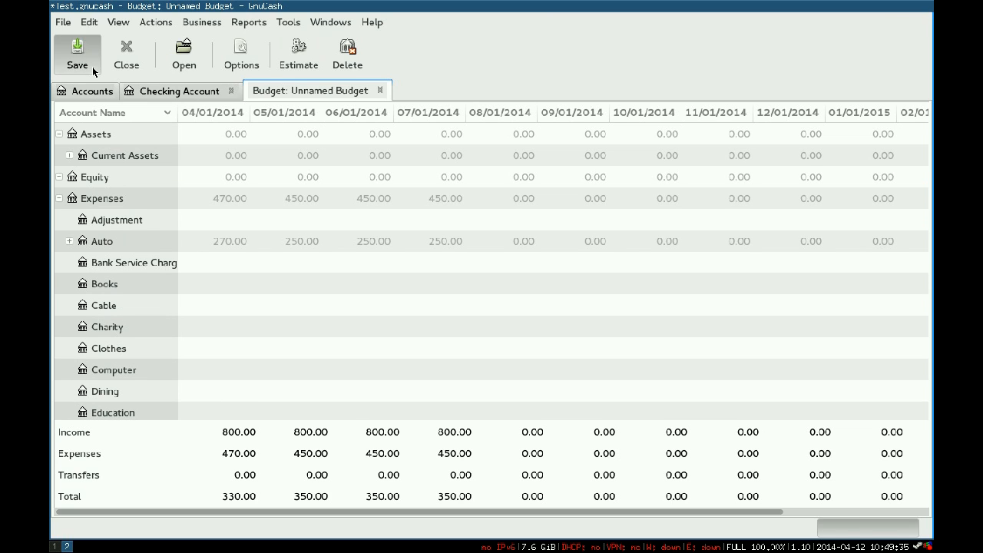
pyautogui.click(126, 55)
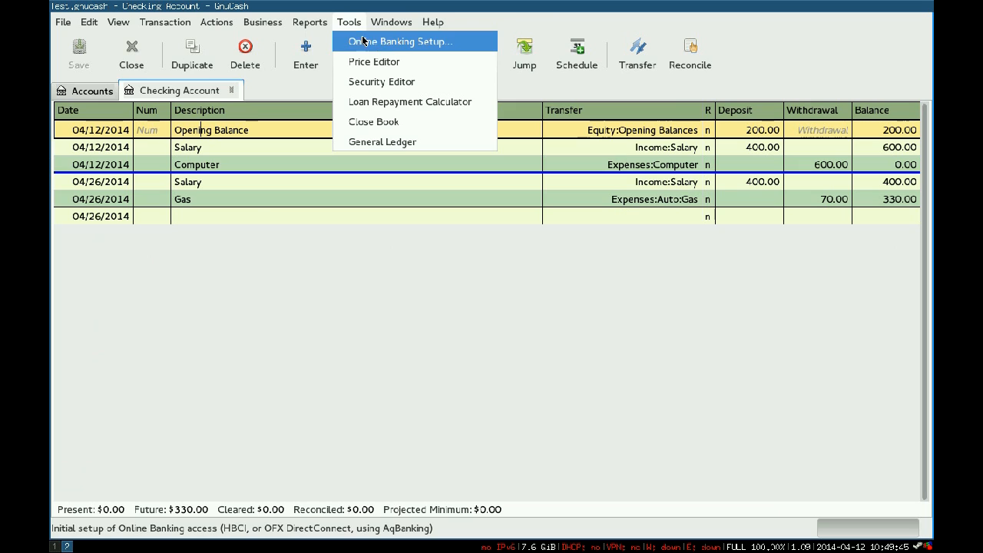
# Step: Open the Online Banking Setup assistant, go past its introduction and start the AqBanking Wizard
pyautogui.click(350, 23)
pyautogui.click(349, 23)
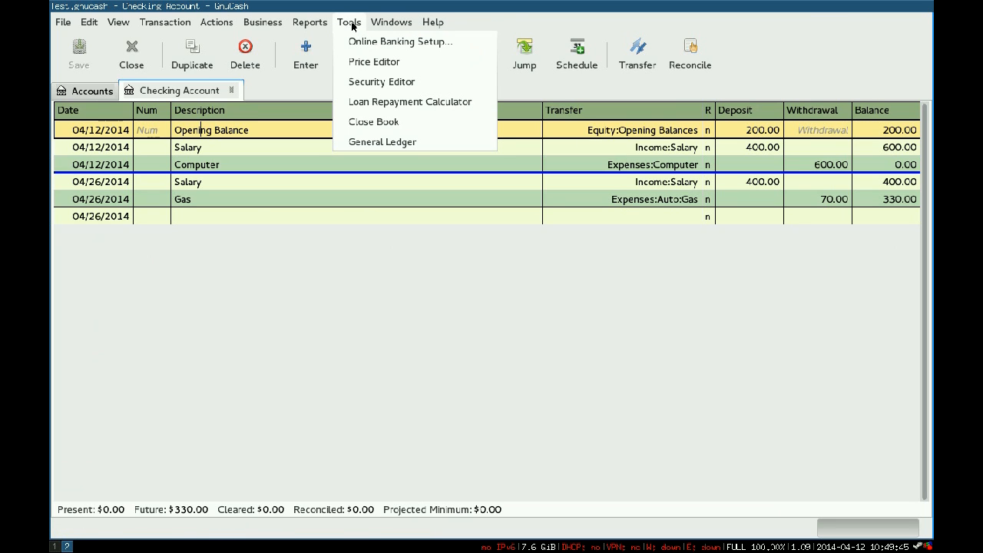
pyautogui.click(360, 43)
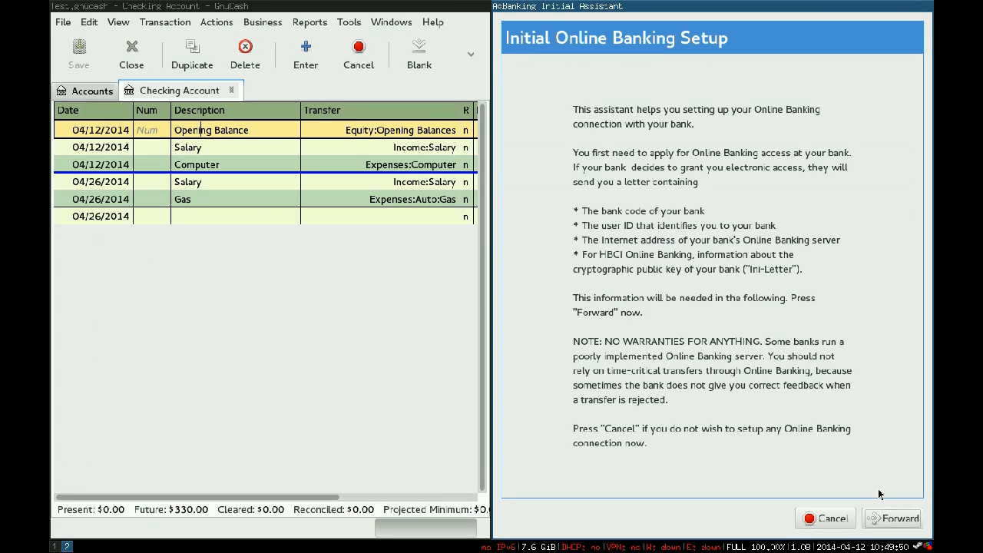
pyautogui.click(891, 520)
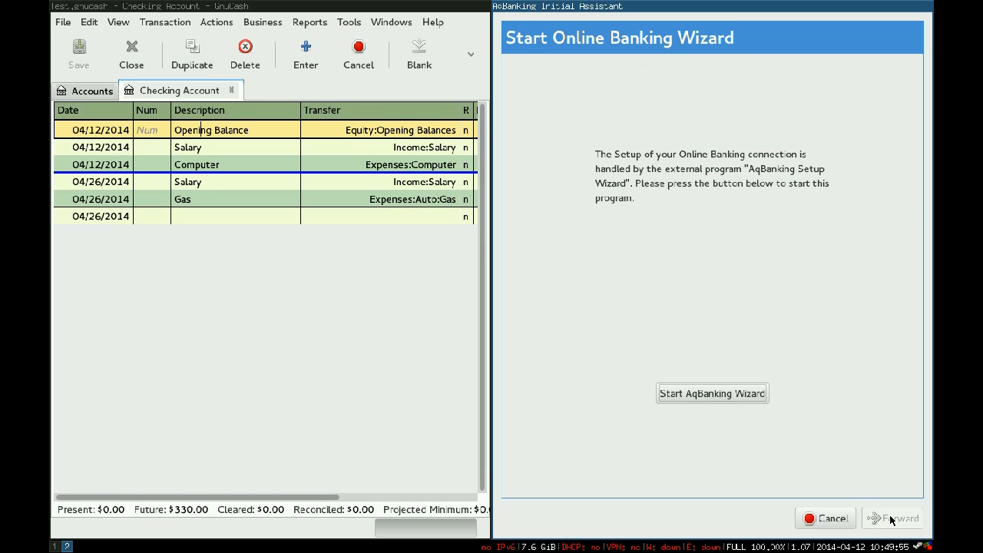
pyautogui.click(698, 394)
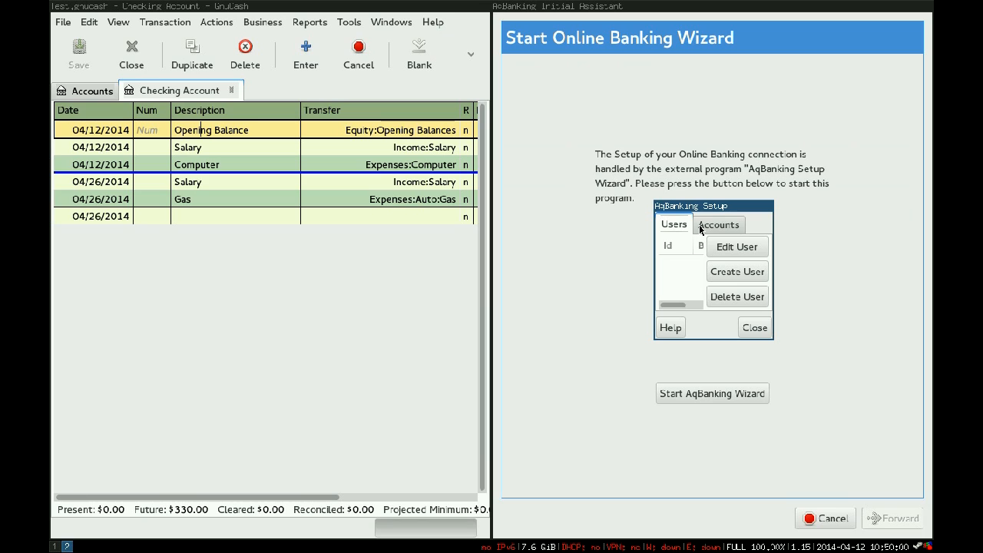
# Step: Move and enlarge the AqBanking Setup window, and look over its Accounts and Users lists
pyautogui.moveTo(734, 206); pyautogui.dragTo(504, 137)
pyautogui.moveTo(545, 269); pyautogui.dragTo(689, 377)
pyautogui.moveTo(525, 142); pyautogui.dragTo(511, 141)
pyautogui.click(474, 154)
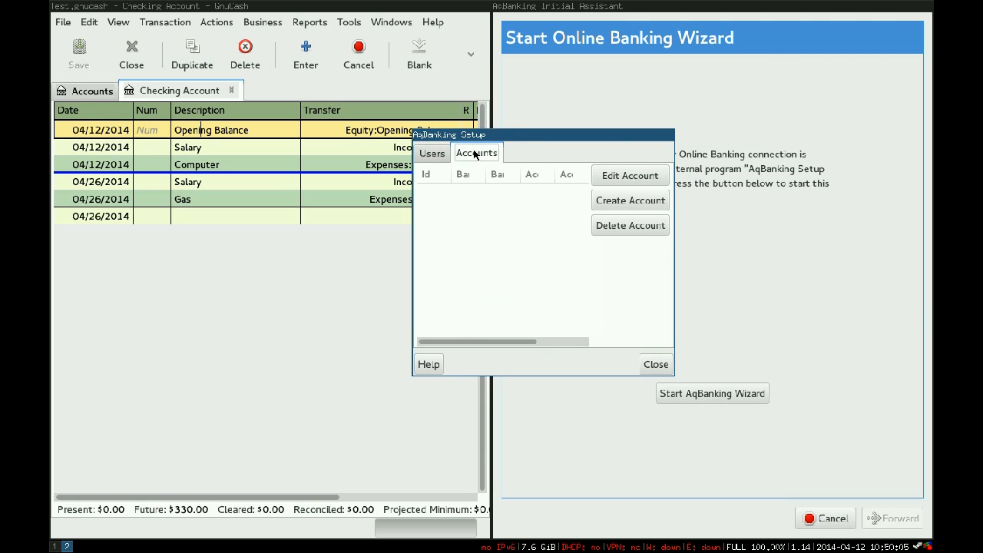
pyautogui.click(441, 153)
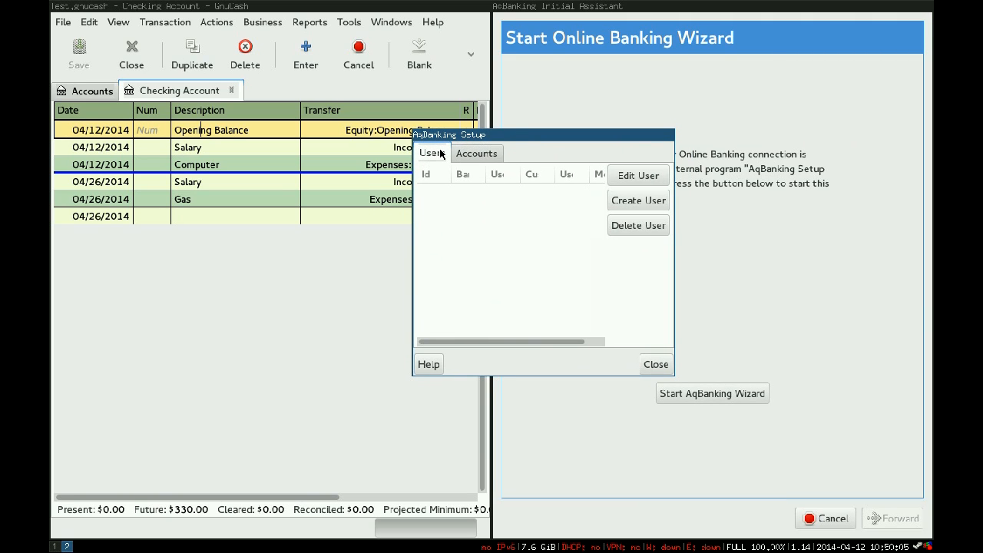
# Step: Start creating an online banking user with the OFX-DirectConnect backend and go on to the bank details page
pyautogui.click(649, 198)
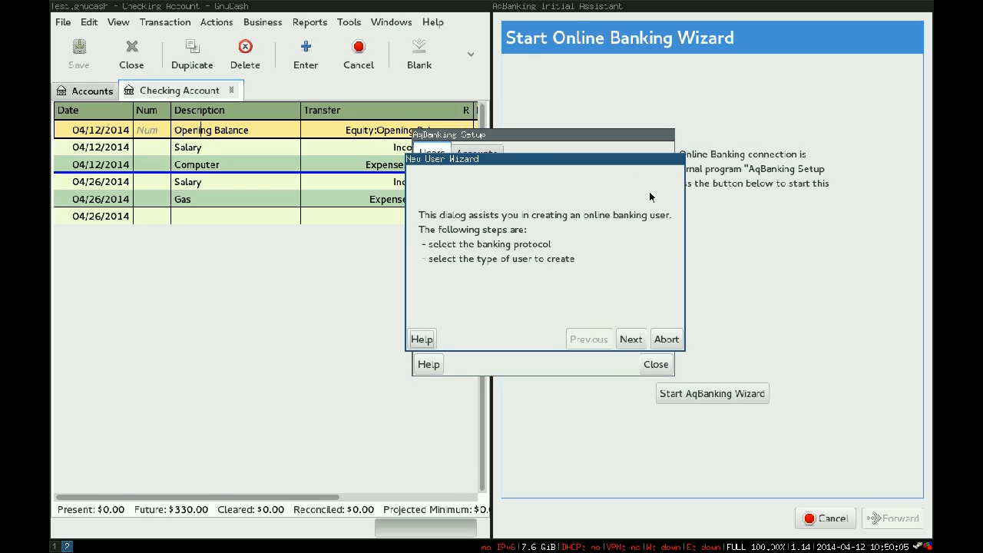
pyautogui.click(631, 340)
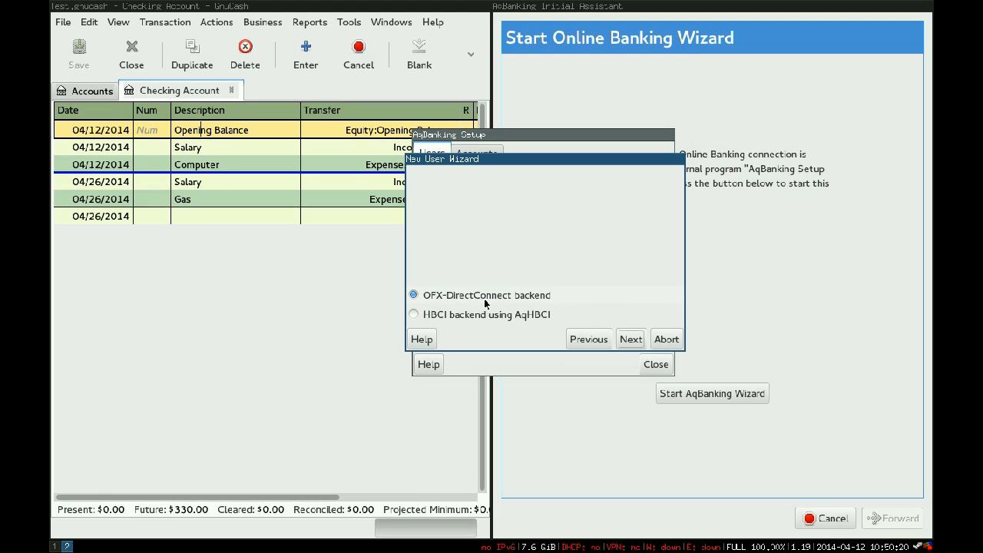
pyautogui.click(628, 342)
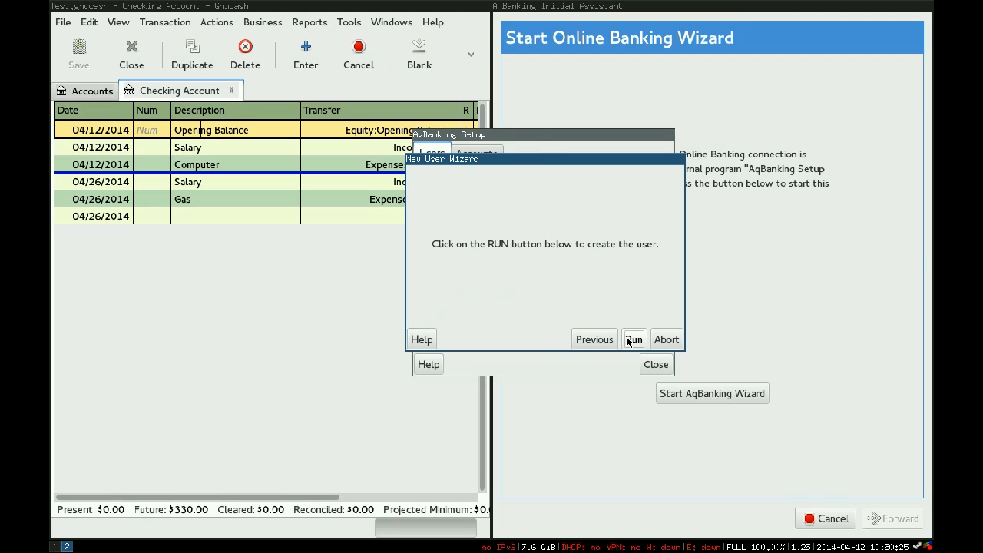
pyautogui.click(632, 339)
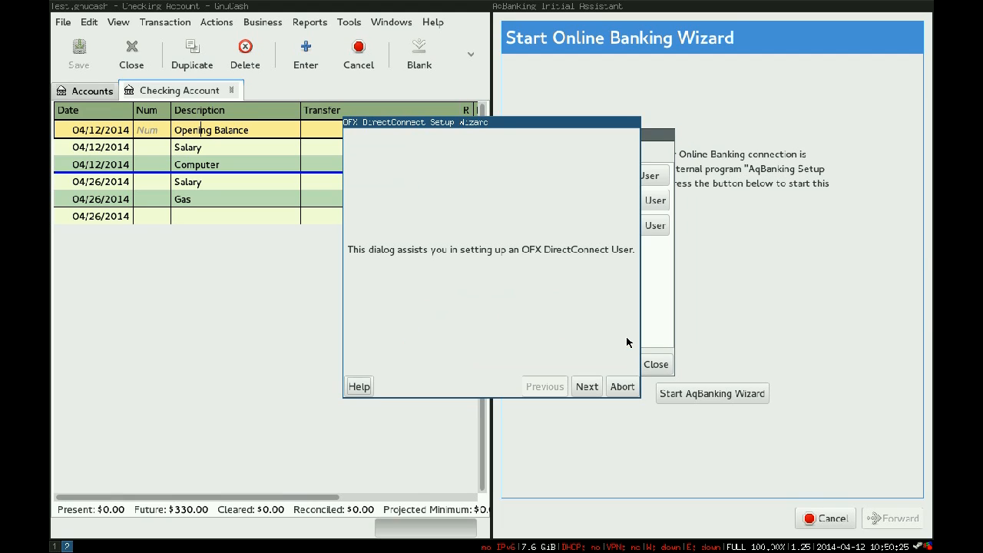
pyautogui.click(586, 387)
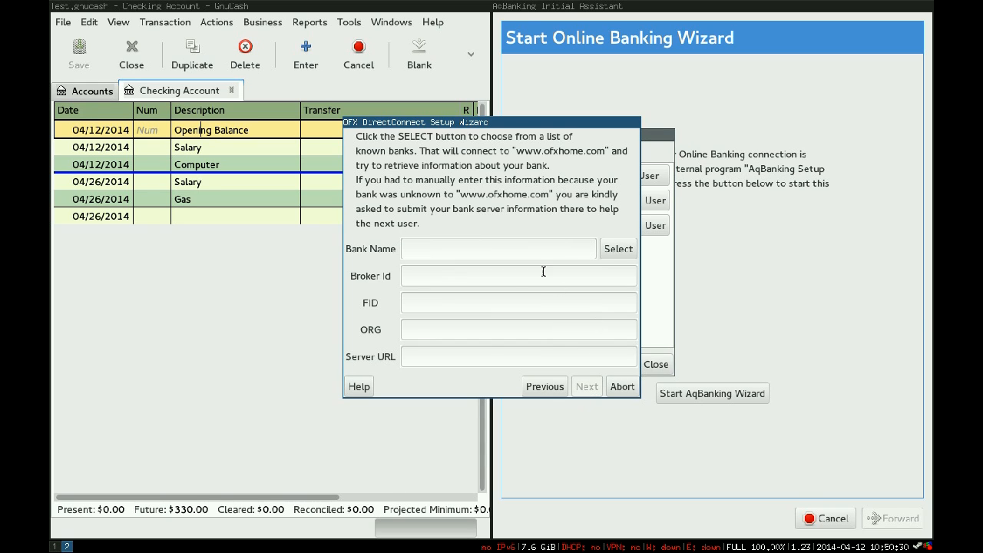
# Step: Search the known banks for West, choose Bank of the West (656) and continue to the user settings
pyautogui.click(513, 249)
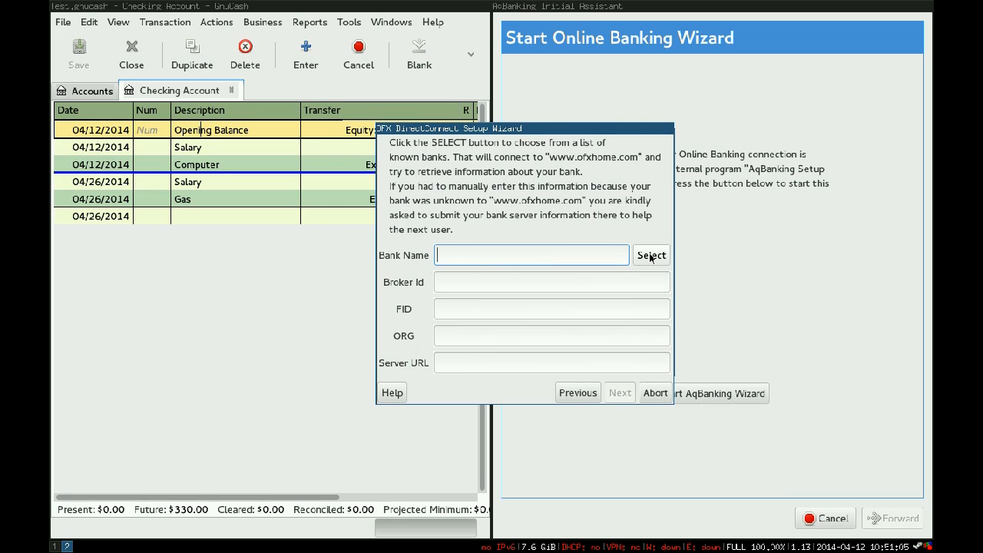
pyautogui.click(650, 257)
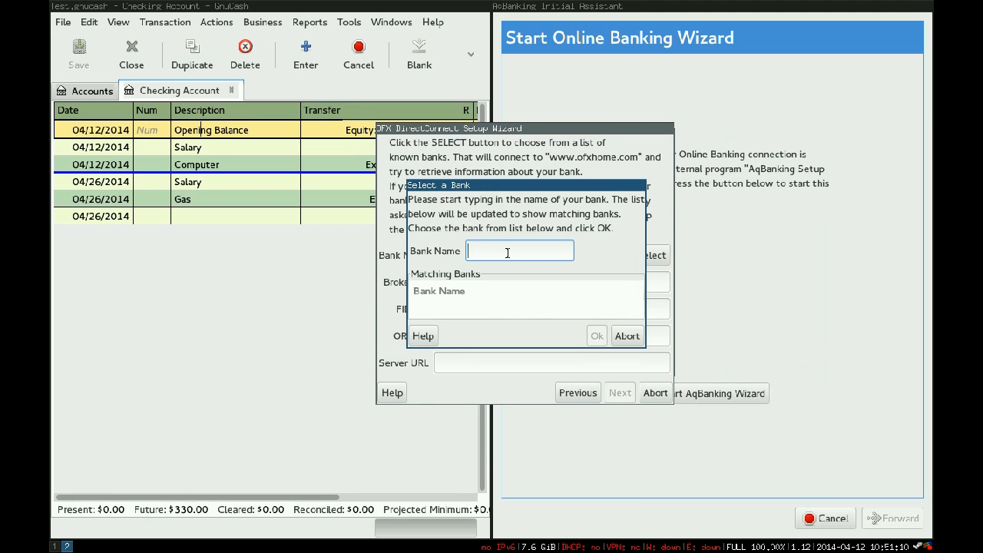
pyautogui.write('West')
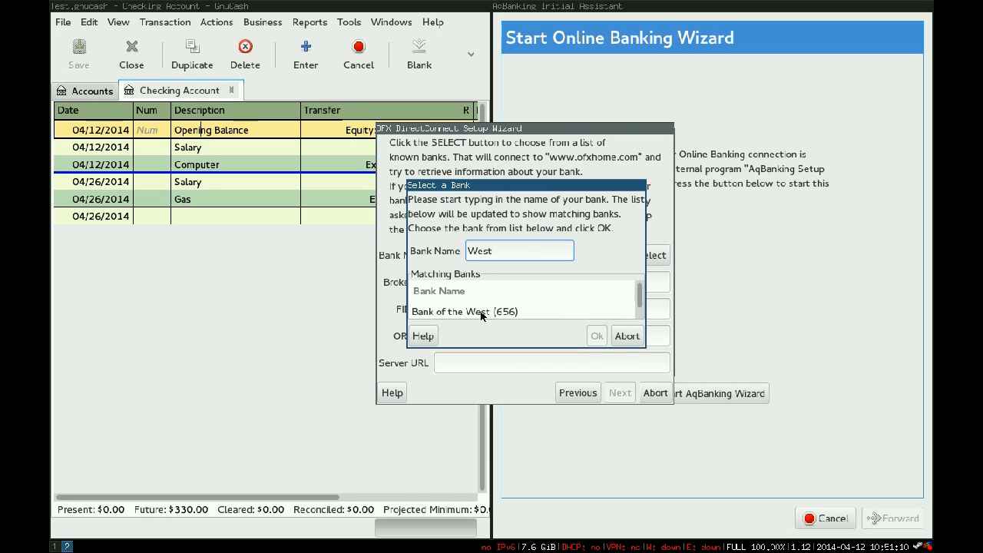
pyautogui.click(482, 313)
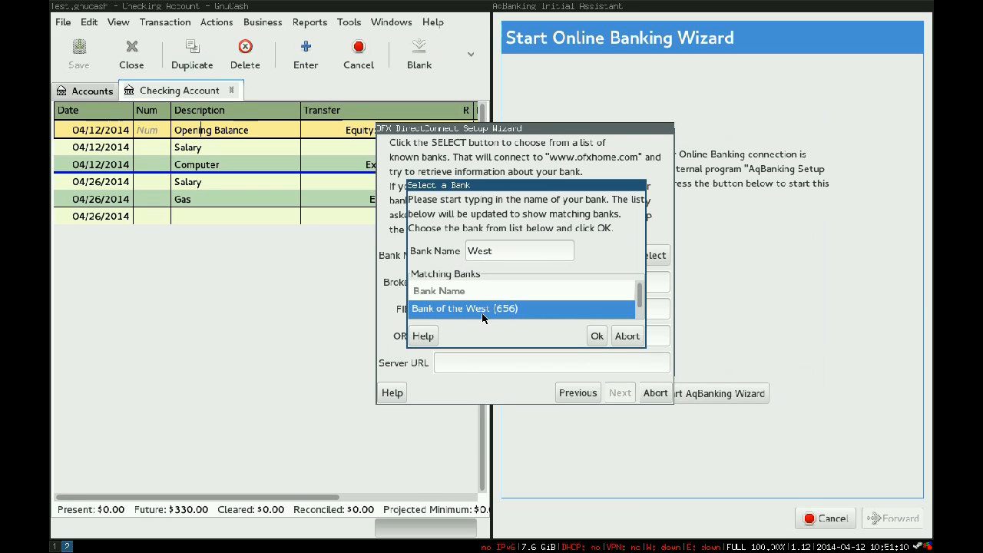
pyautogui.scroll(-8, 502, 315)
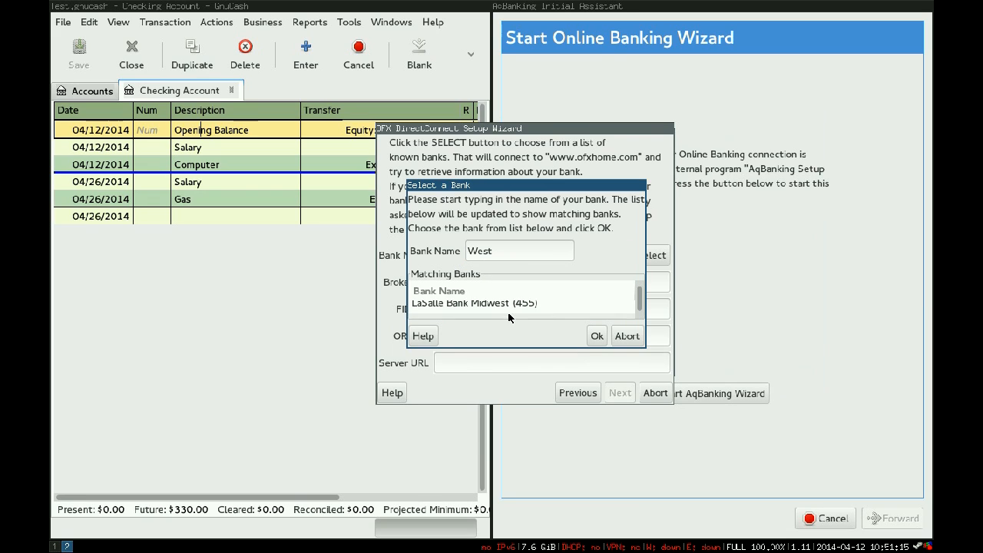
pyautogui.scroll(-3, 509, 318)
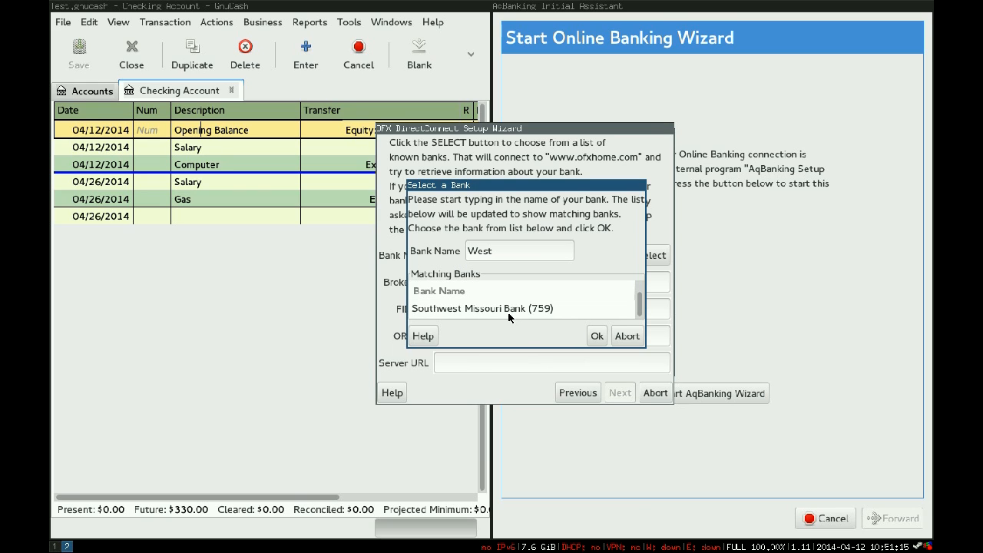
pyautogui.scroll(10, 508, 317)
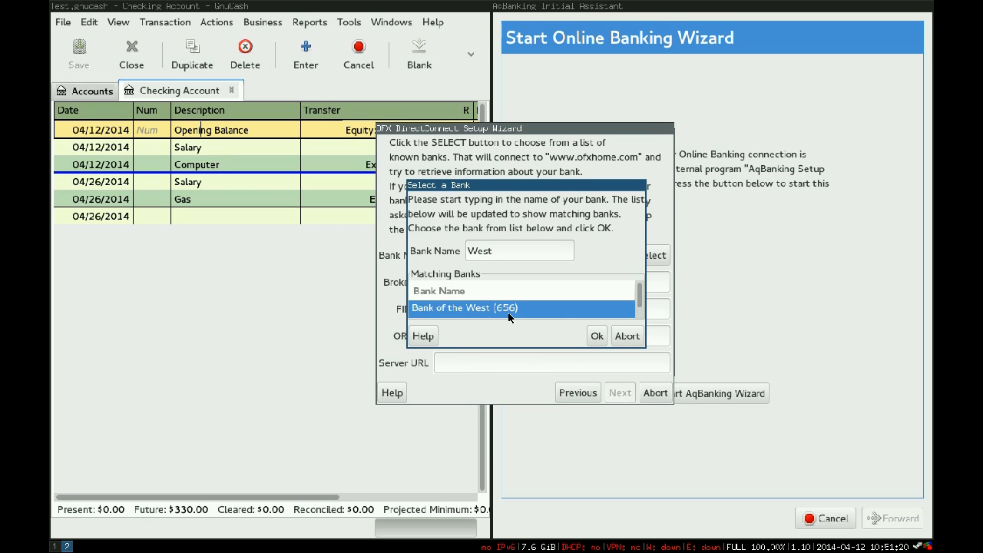
pyautogui.click(597, 336)
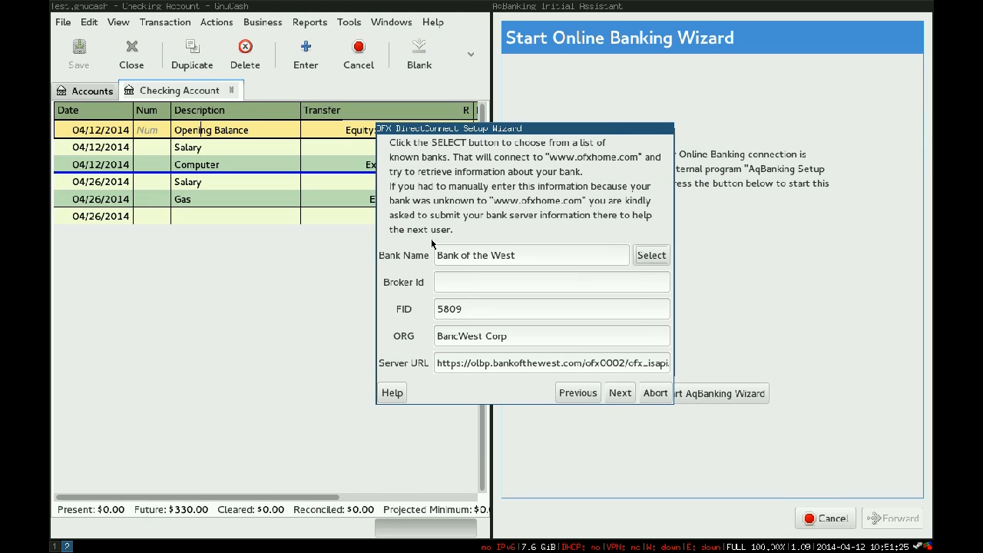
pyautogui.click(618, 394)
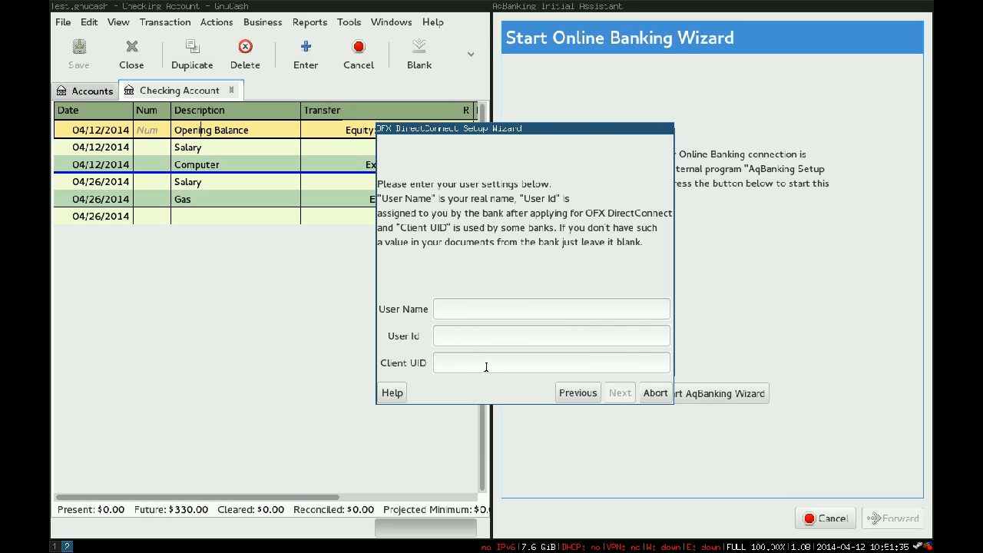
# Step: Abort the OFX DirectConnect user setup, then close AqBanking Setup and the online banking assistant
pyautogui.click(652, 395)
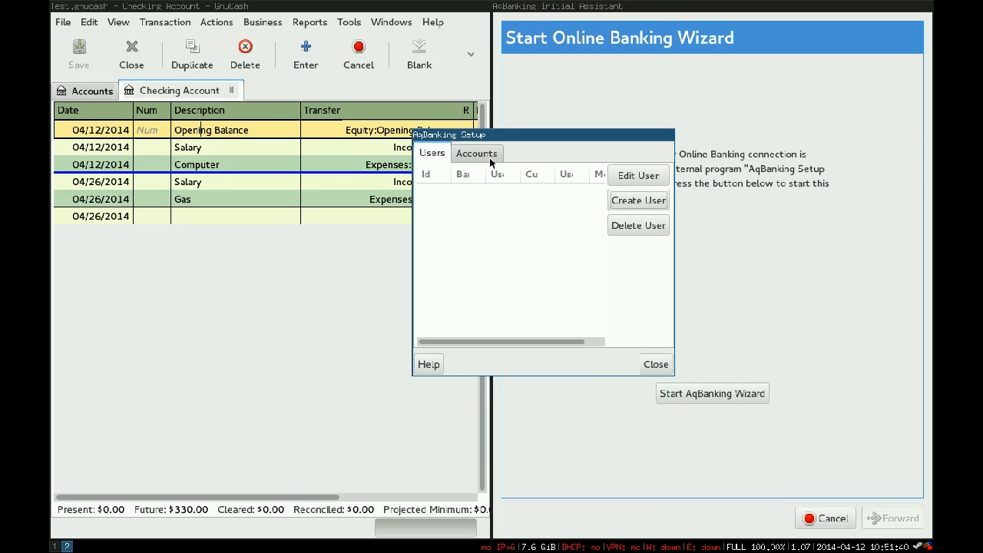
pyautogui.click(482, 154)
pyautogui.click(655, 364)
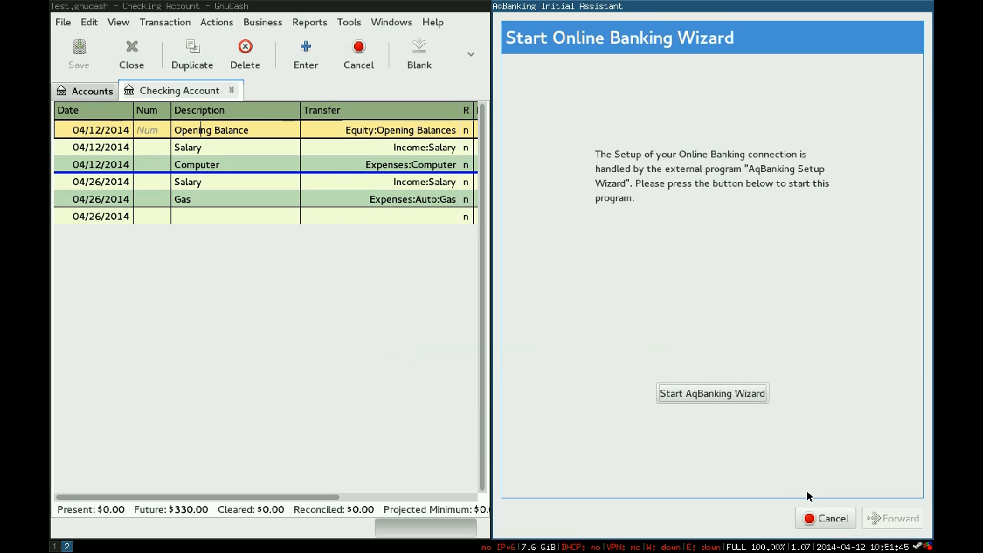
pyautogui.click(828, 518)
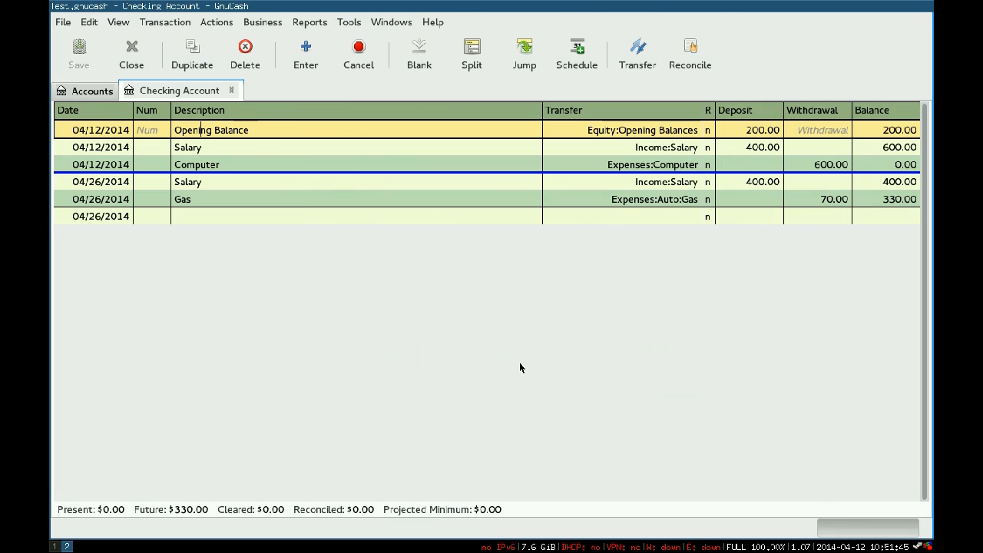
pyautogui.click(177, 22)
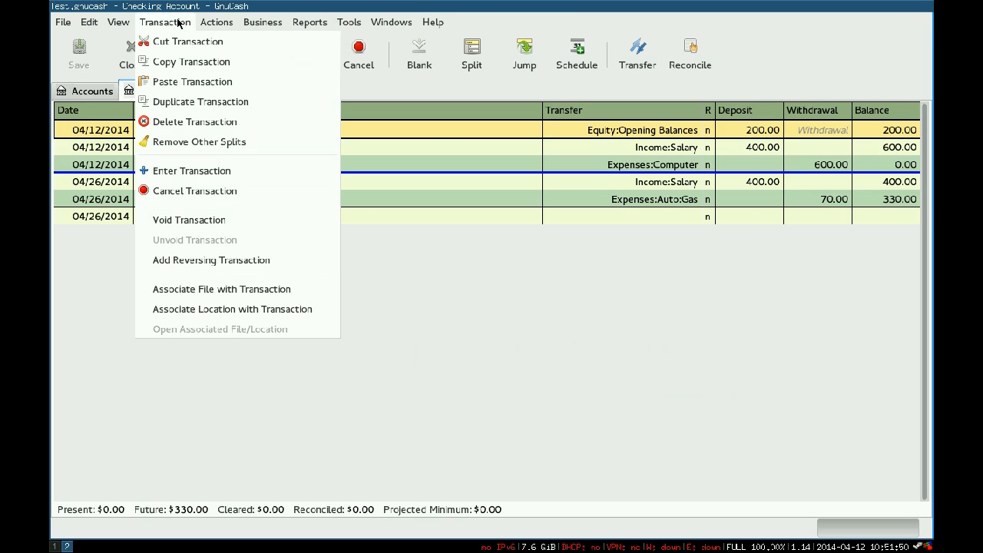
pyautogui.click(177, 22)
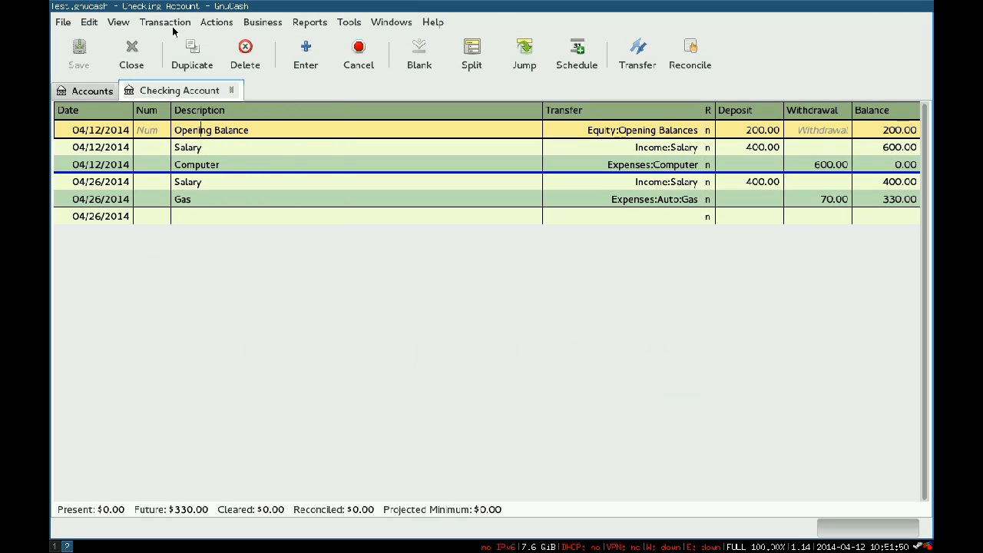
pyautogui.click(173, 24)
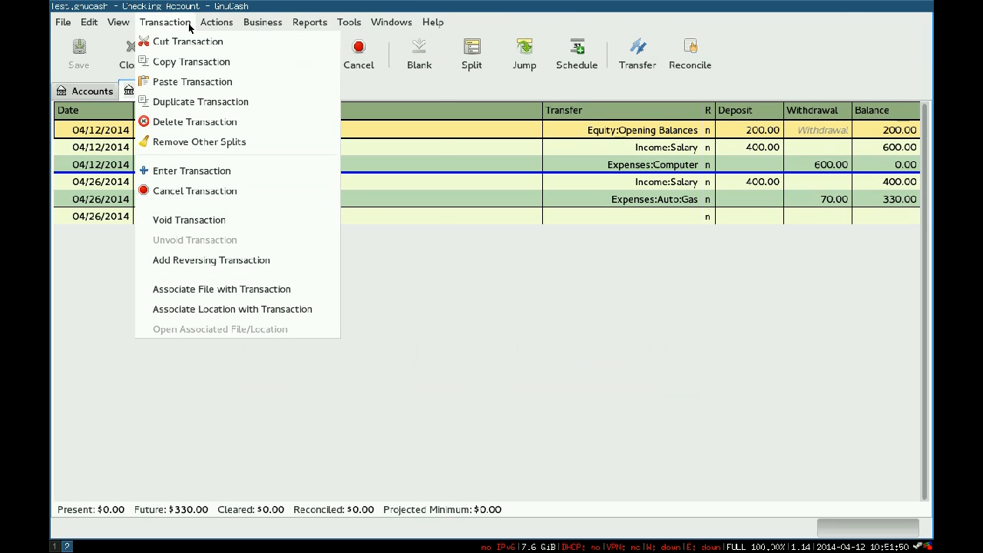
pyautogui.click(228, 27)
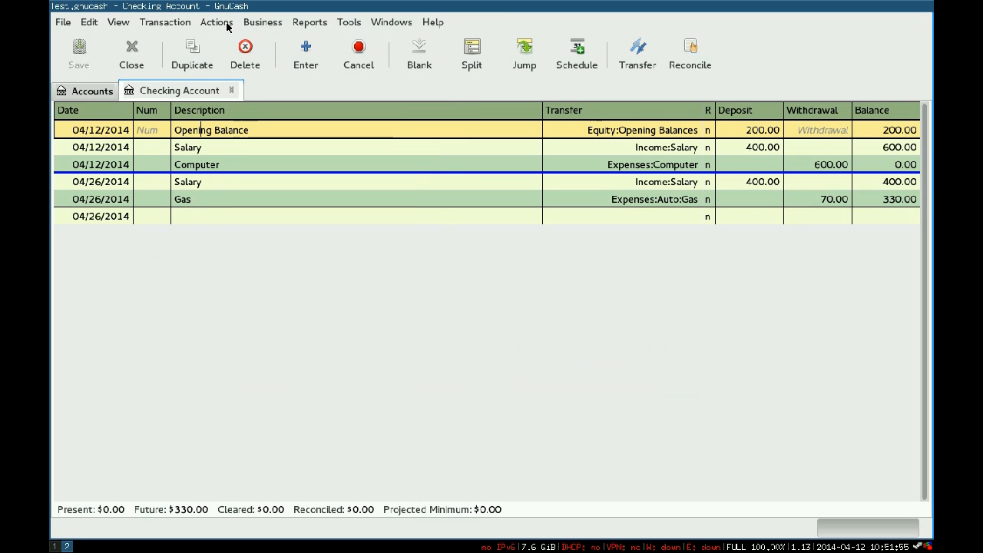
pyautogui.click(225, 26)
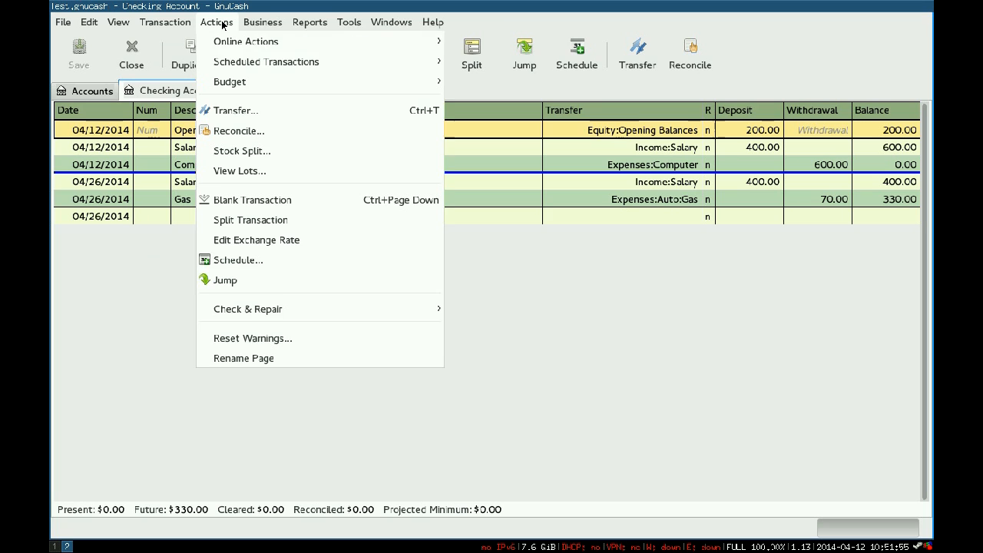
pyautogui.moveTo(397, 32)
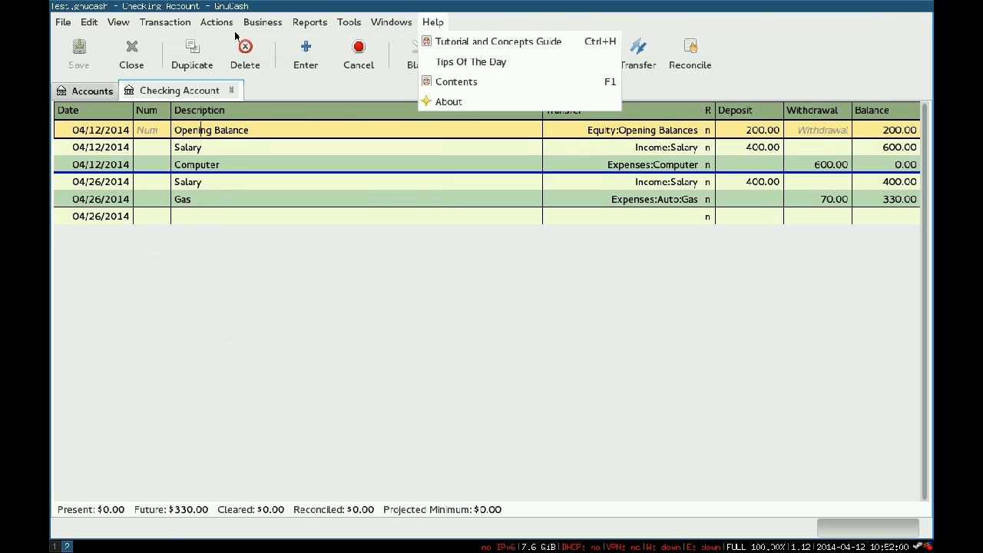
pyautogui.moveTo(216, 22)
pyautogui.moveTo(418, 46)
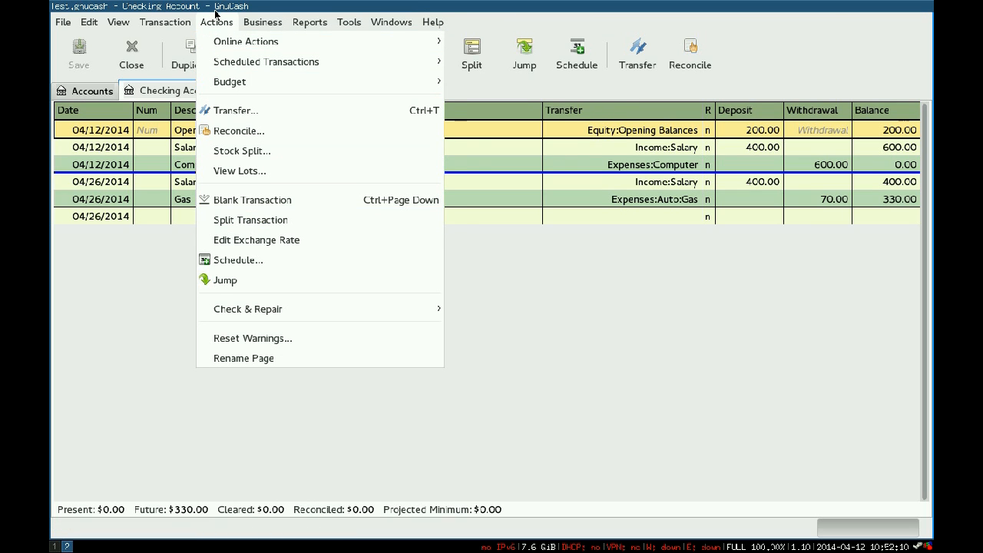
pyautogui.click(184, 20)
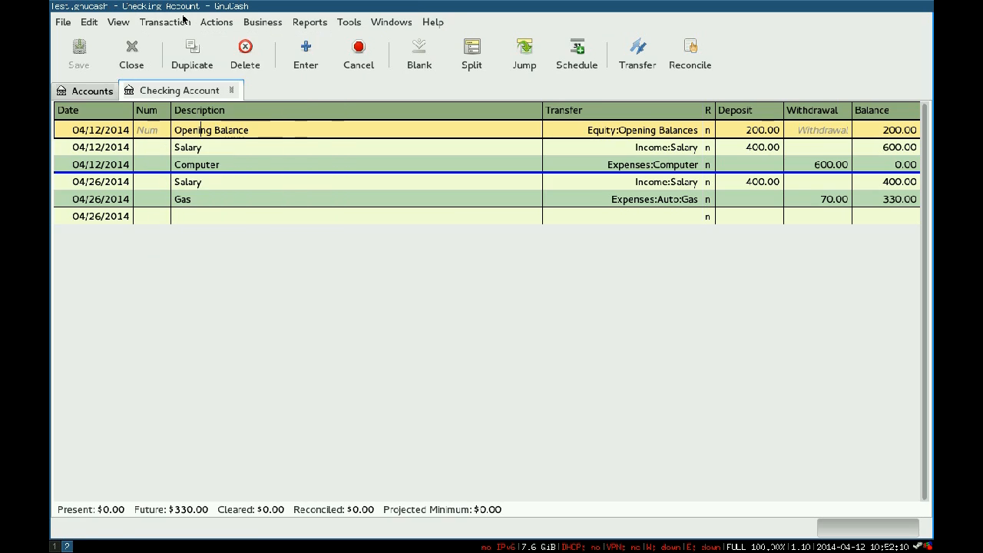